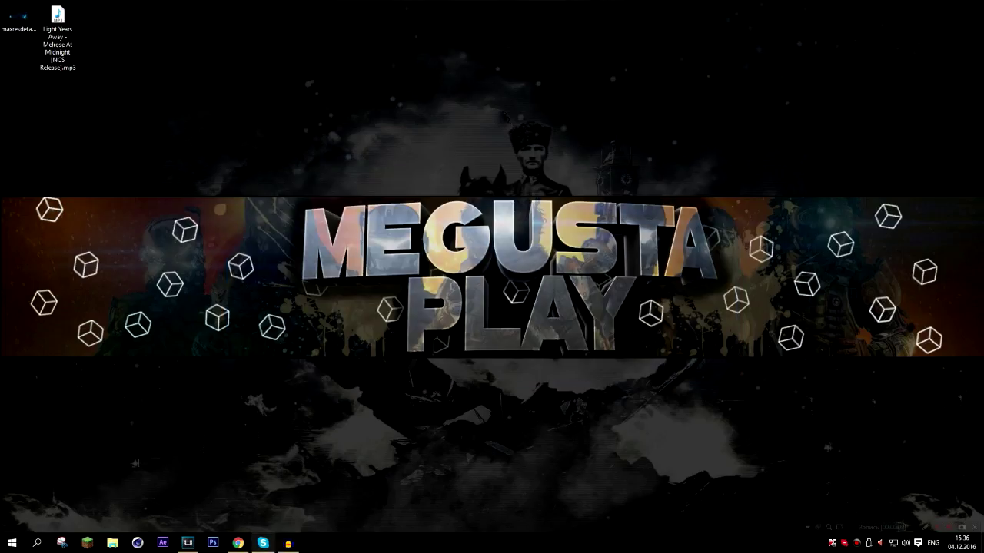
Step: Bring up the 1920×1080 blue nebula image in Google Images, then go to the Light Years Away music tab
left_click(238, 543)
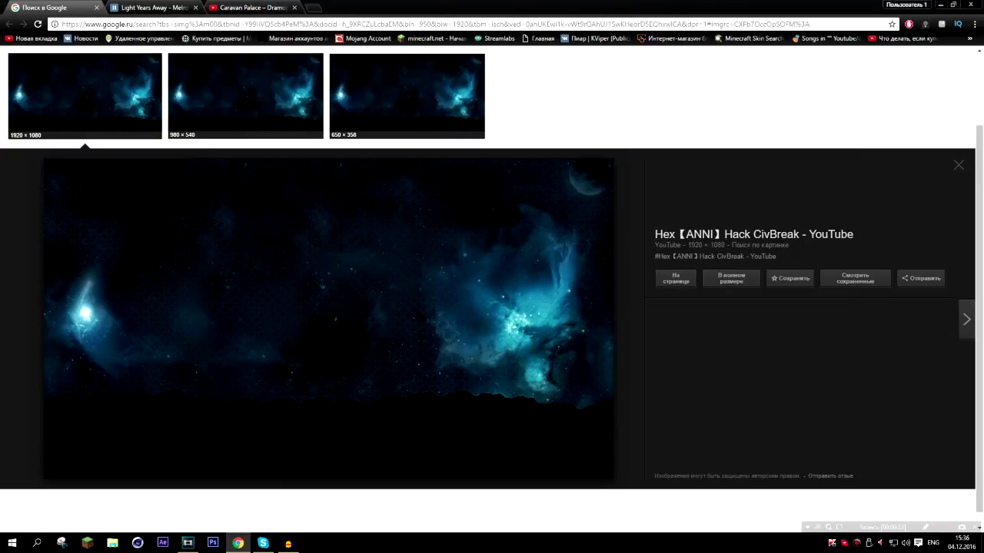
scroll(184, 60, "up", 2)
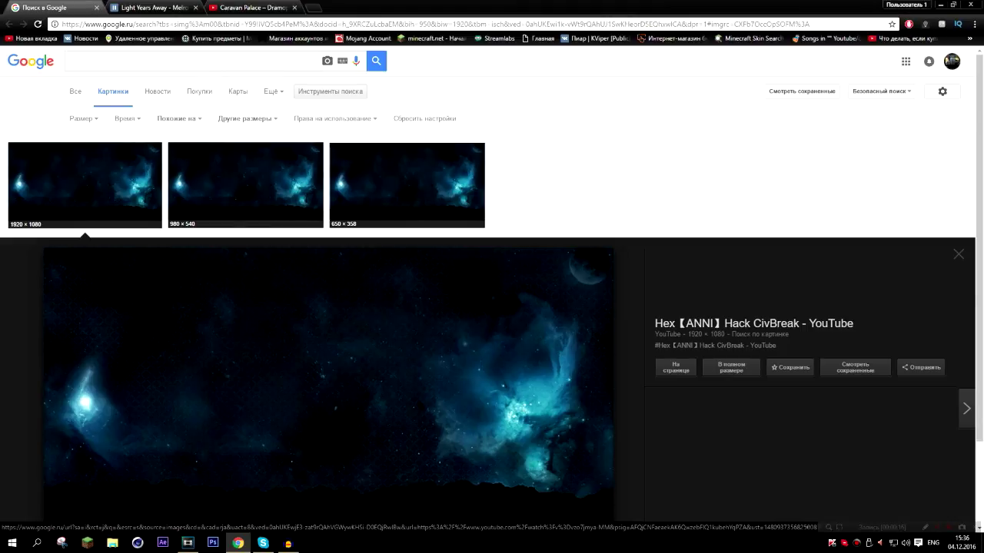
key("ctrl+Tab")
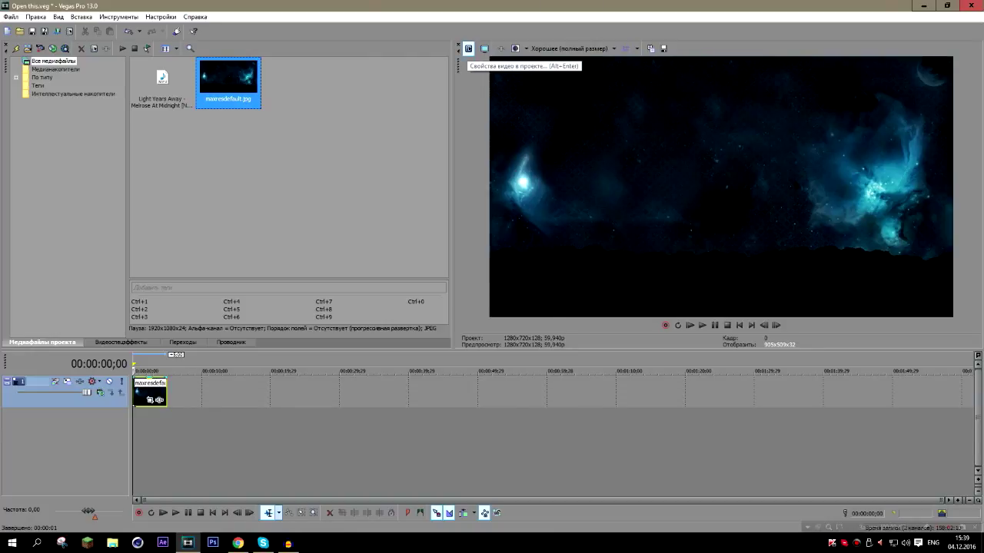
Step: Set the project video to 1920×1080, keeping 32-bit floating point (video levels)
left_click(468, 49)
type("20")
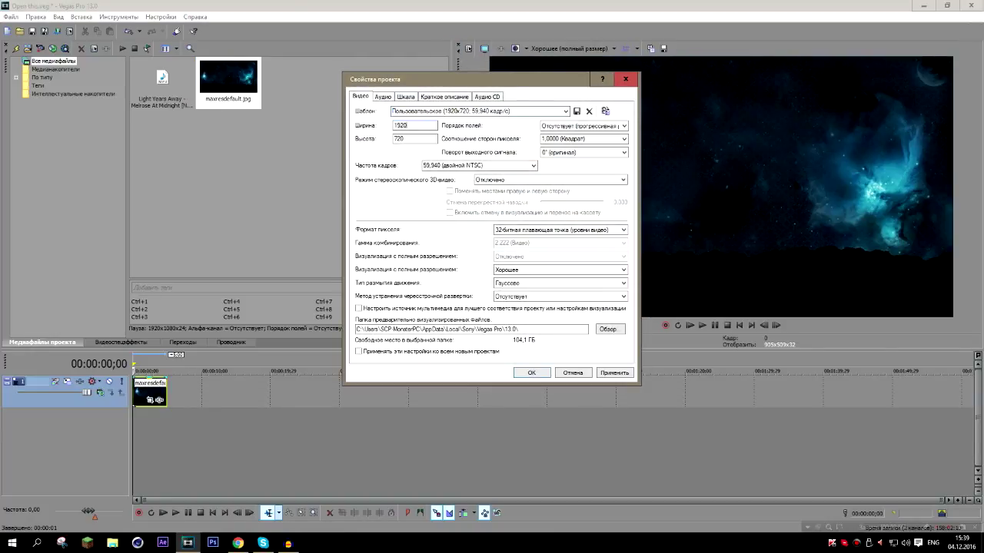
type("1080")
left_click(559, 230)
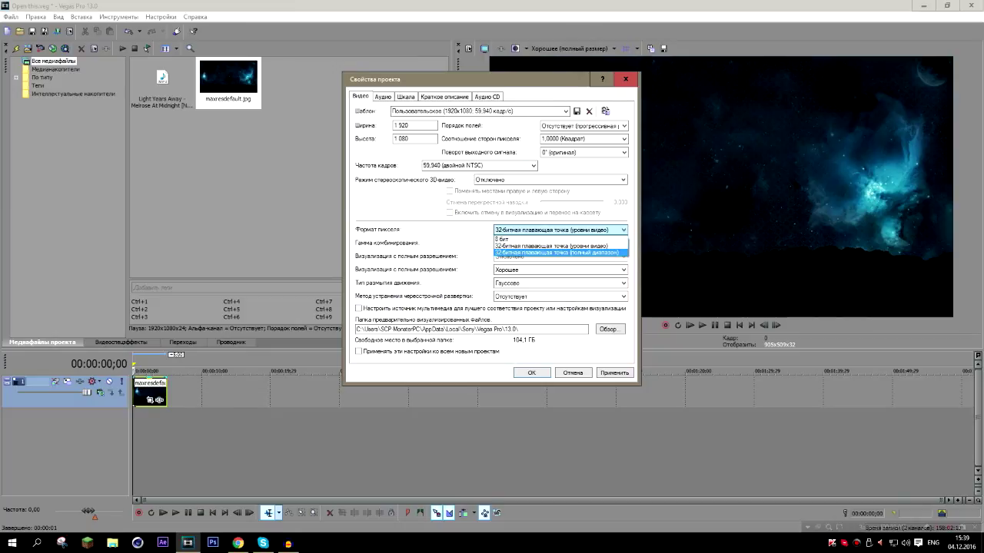
key("Return")
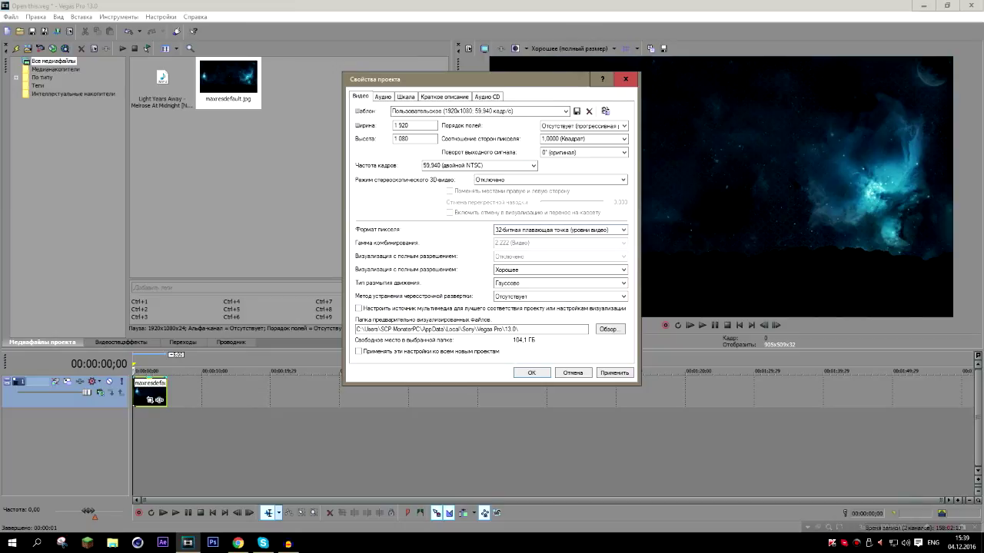
key("Return")
Step: Clear the project media selection and return the playhead to the start
left_click(156, 371)
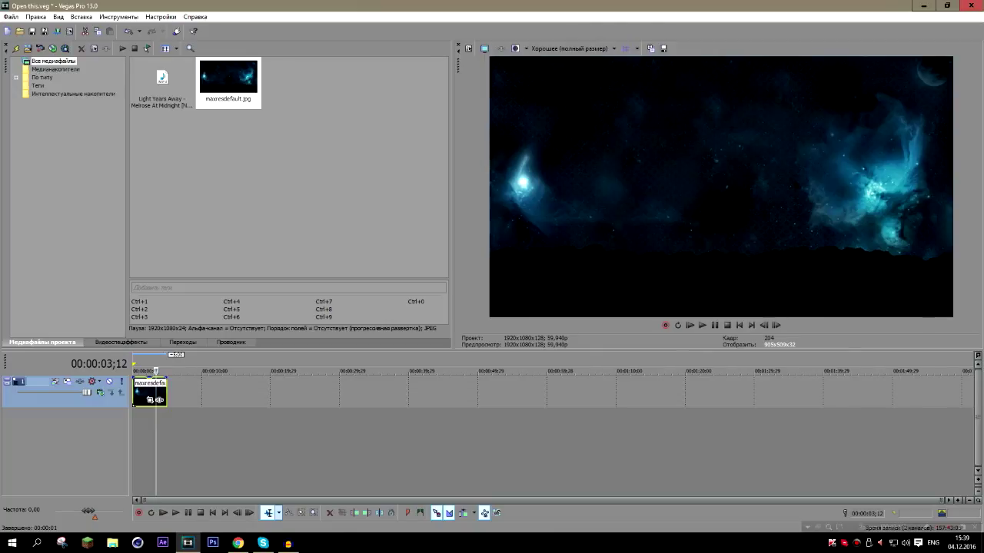
left_click_drag(267, 235, 358, 248)
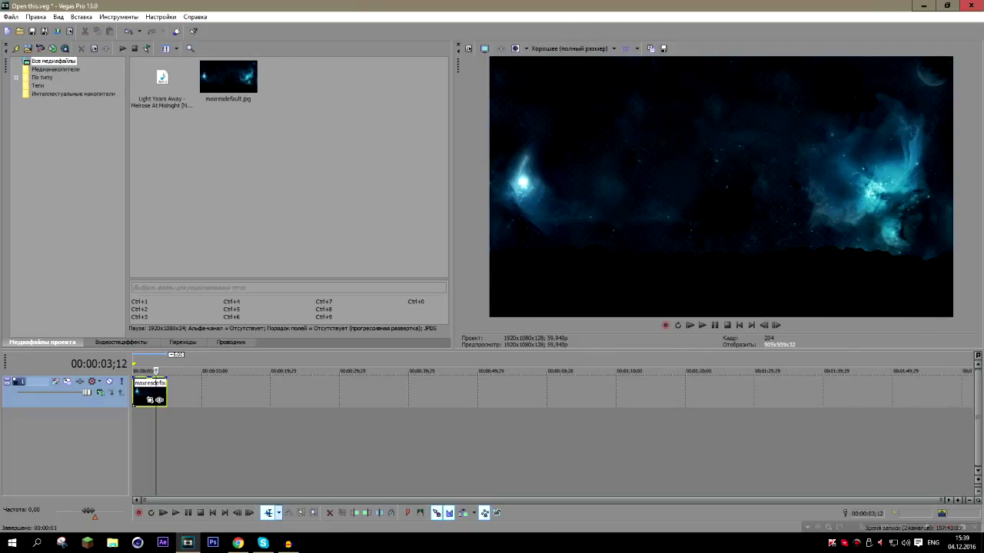
key("Home")
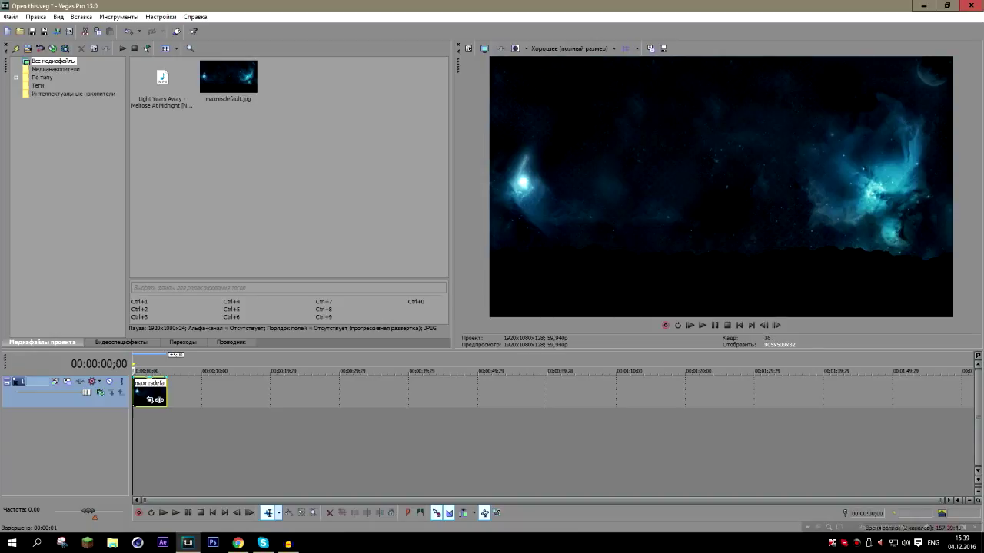
Step: Place the Light Years Away song on its own audio track at 0 and zoom the timeline in
left_click_drag(162, 81, 139, 430)
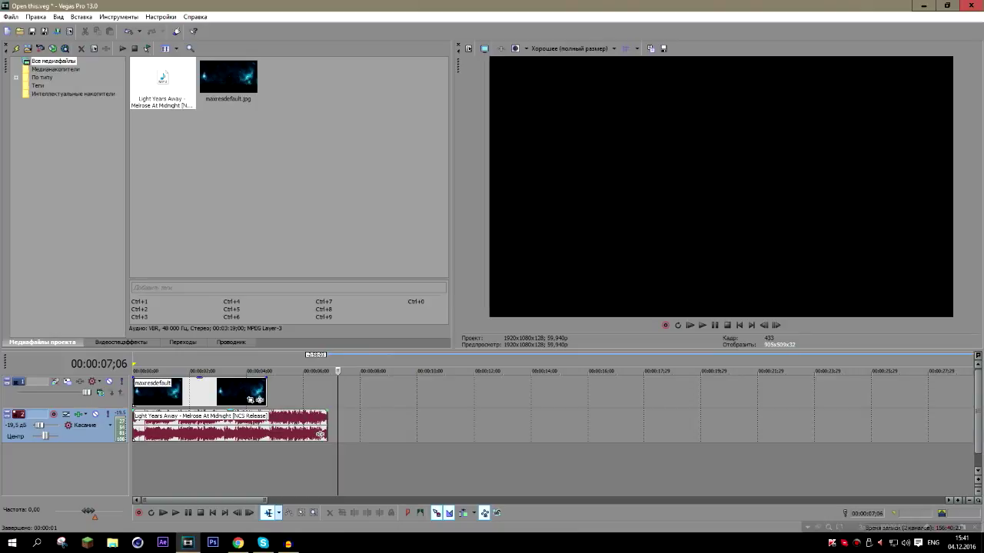
key("Up")
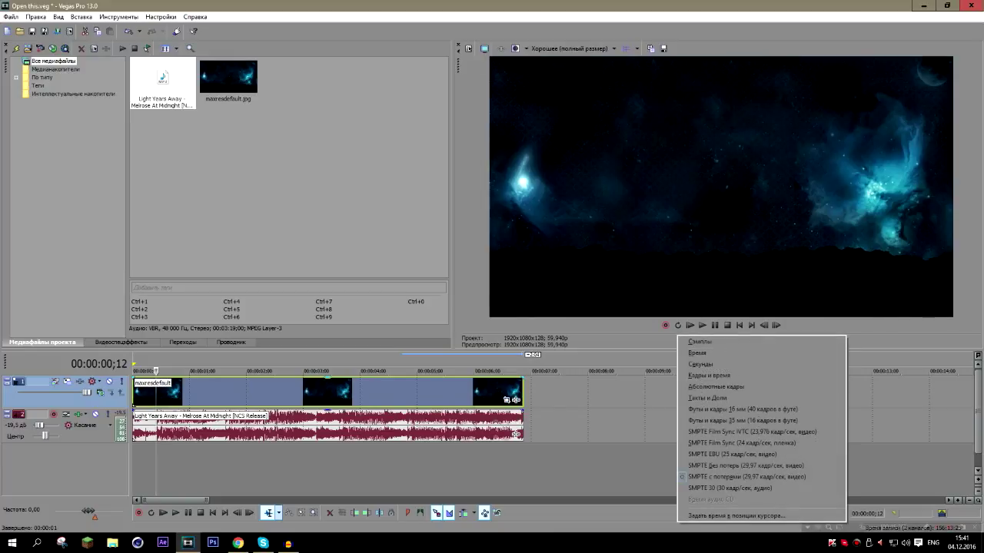
Step: Open the nebula clip's Pan/Crop window, reposition and enlarge it, and bring up the plug-in chooser
left_click(508, 400)
left_click_drag(439, 114, 412, 67)
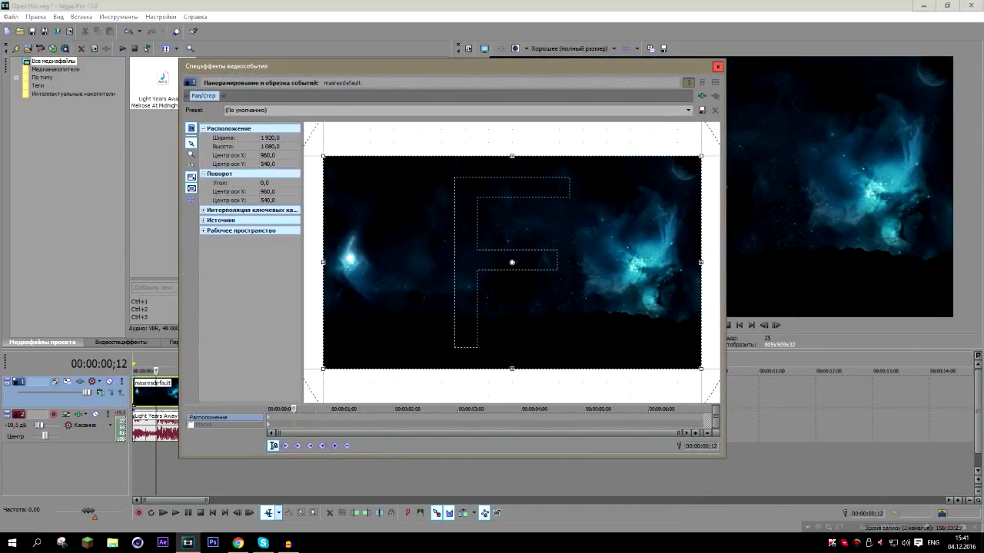
left_click_drag(723, 60, 794, 101)
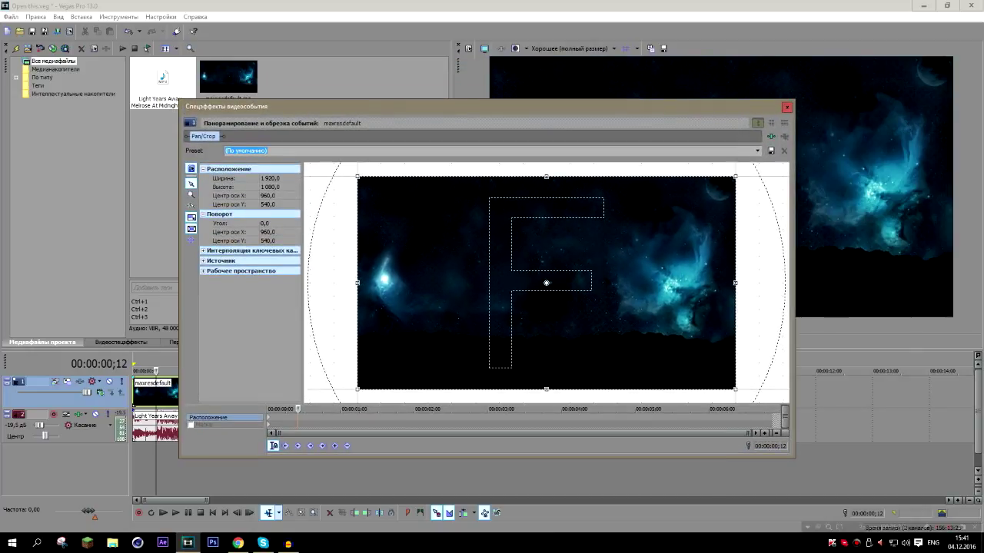
left_click_drag(644, 106, 646, 18)
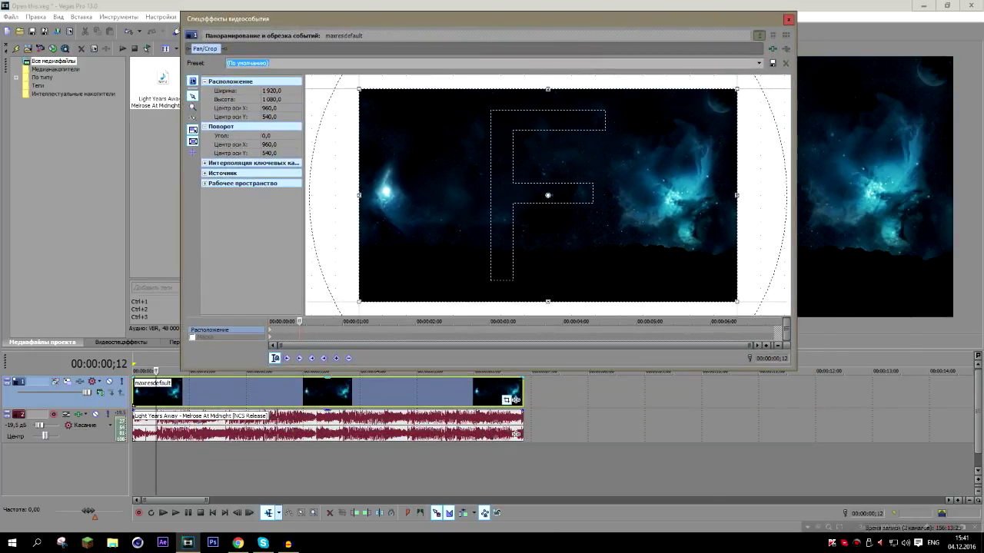
left_click_drag(489, 18, 467, 127)
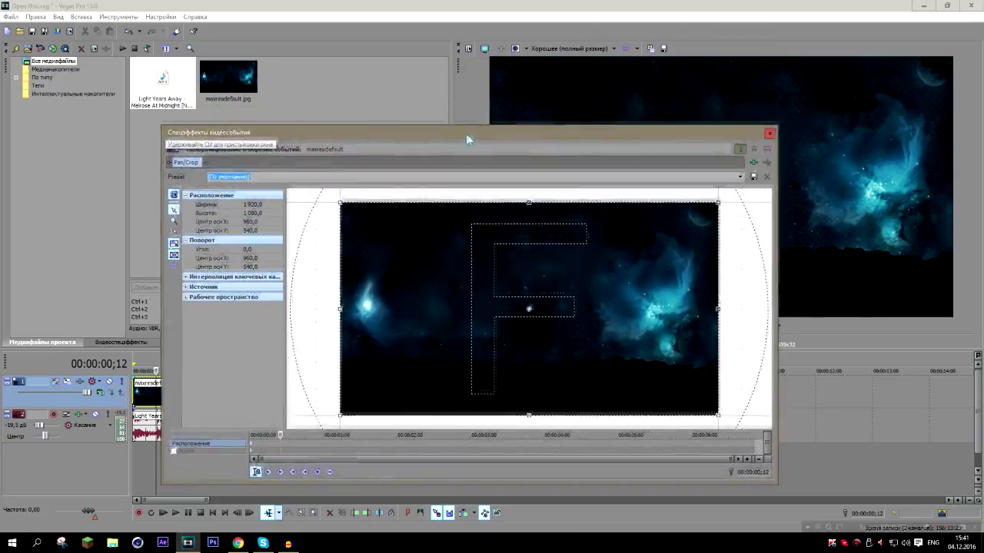
left_click_drag(774, 479, 788, 498)
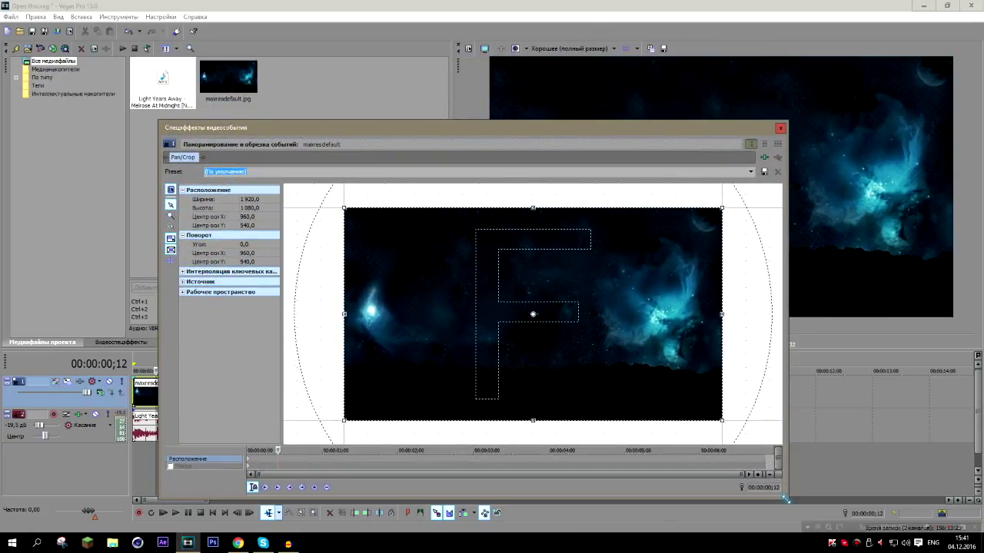
left_click(752, 143)
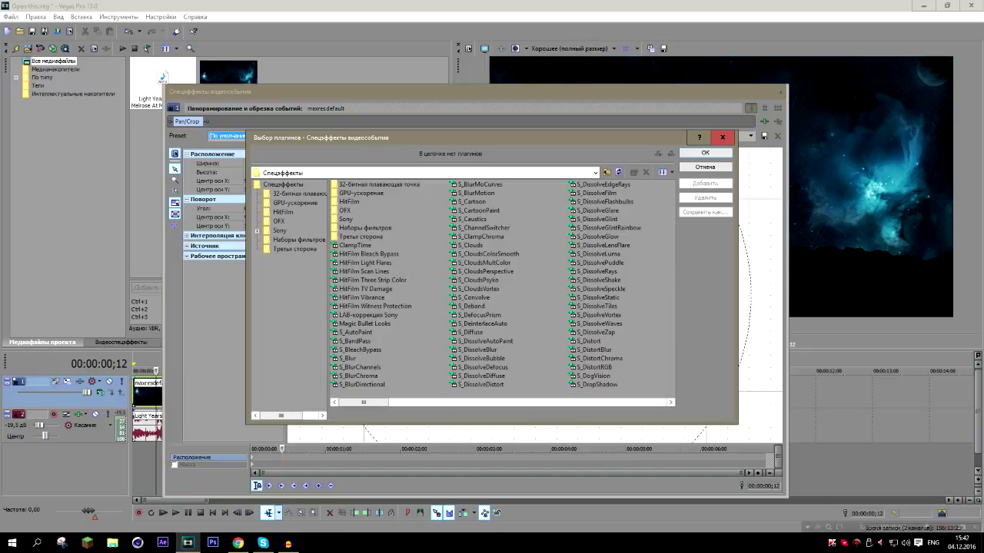
Step: Add the S_Shake effect to the nebula background clip
left_click_drag(461, 137, 465, 143)
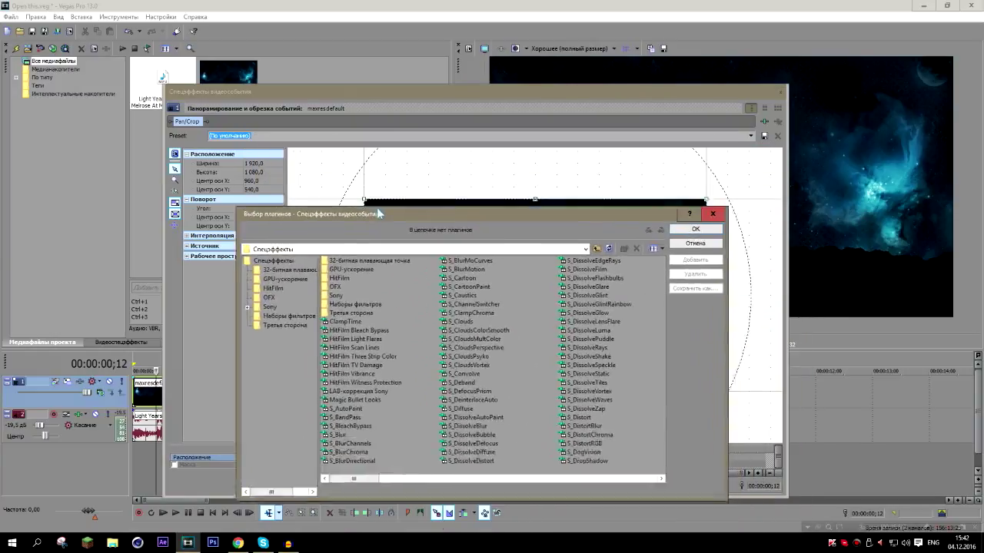
left_click(674, 407)
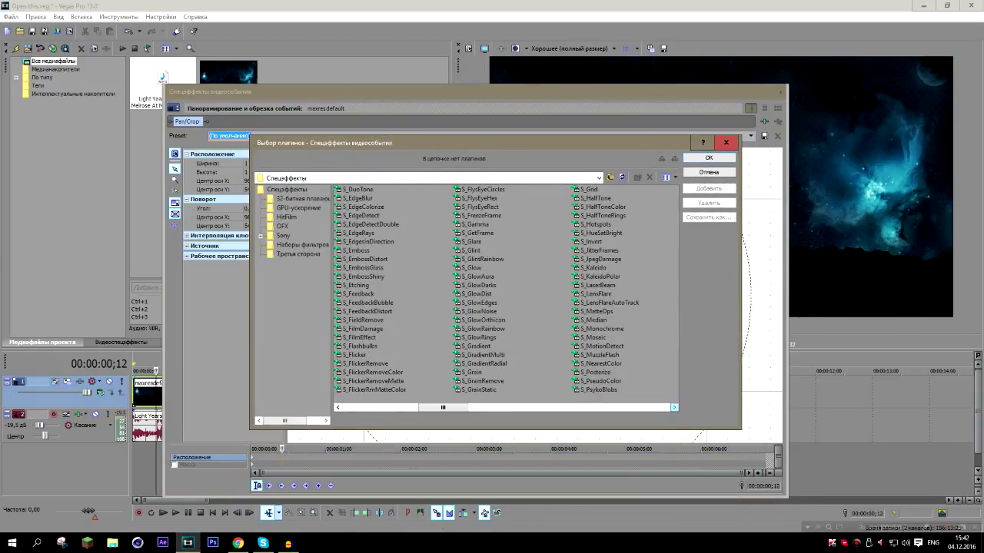
left_click(674, 407)
left_click(591, 268)
key("Return")
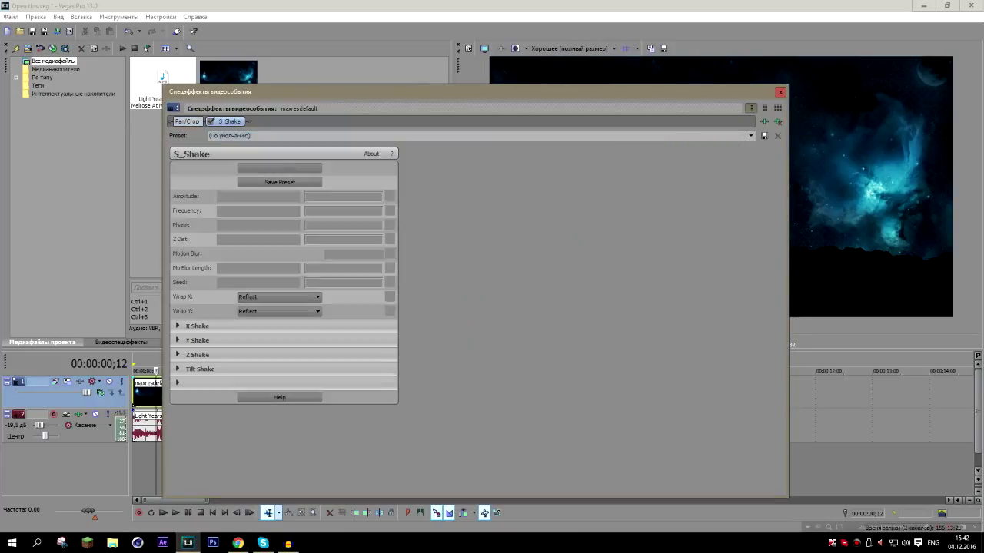
left_click_drag(419, 89, 517, 166)
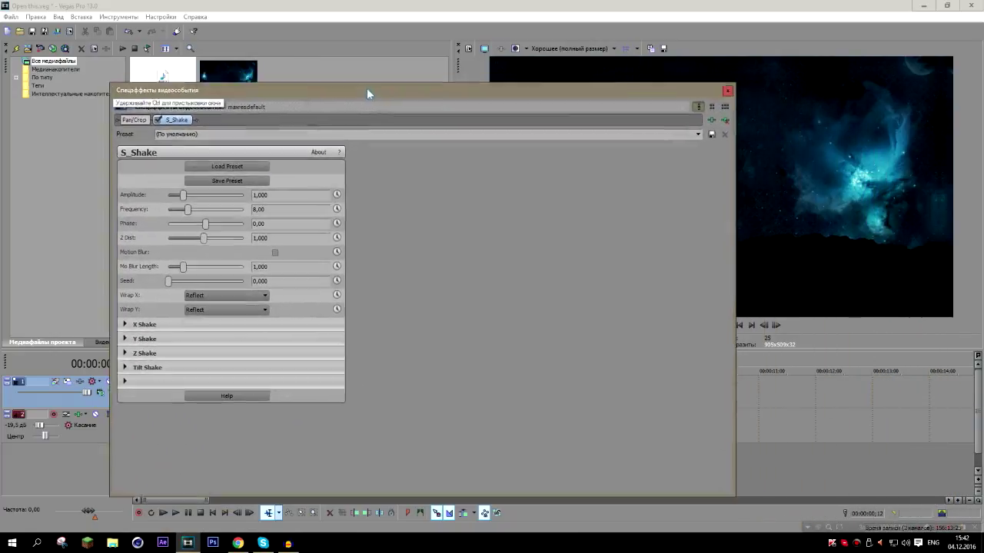
left_click_drag(516, 166, 524, 65)
Step: Set S_Shake amplitude 0.272, frequency 6.20, and motion blur on with length 1.973
left_click_drag(336, 173, 329, 173)
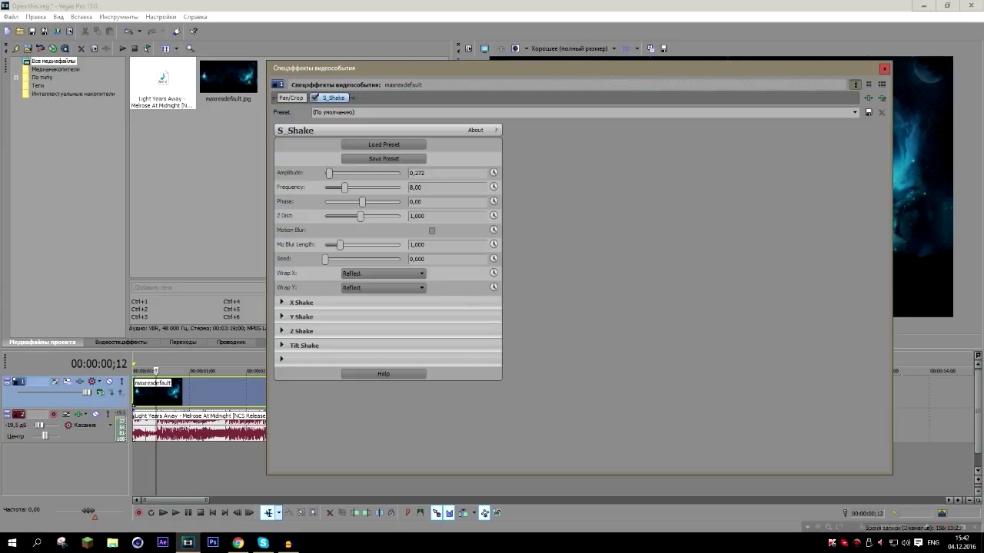
left_click_drag(345, 187, 334, 186)
left_click(432, 230)
left_click_drag(340, 245, 344, 244)
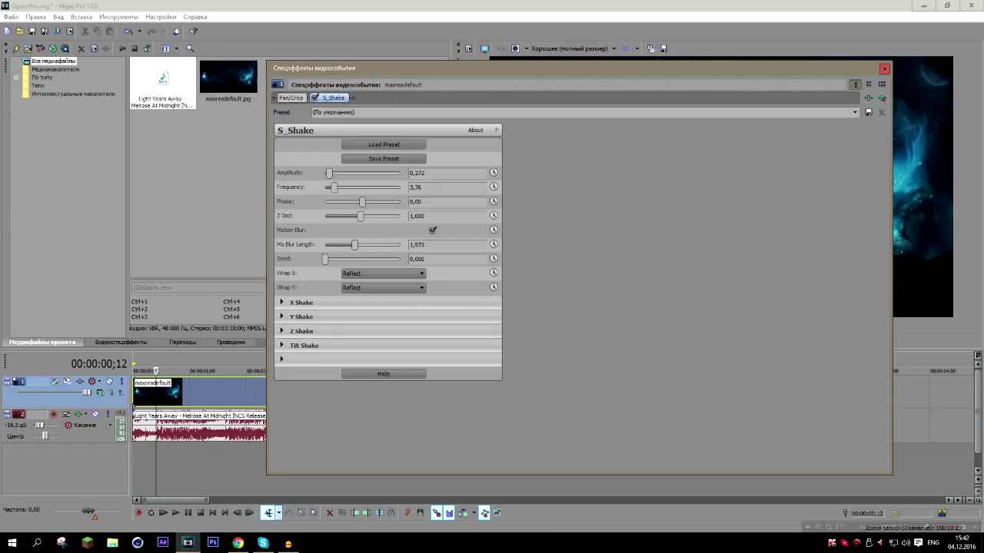
left_click_drag(336, 187, 340, 186)
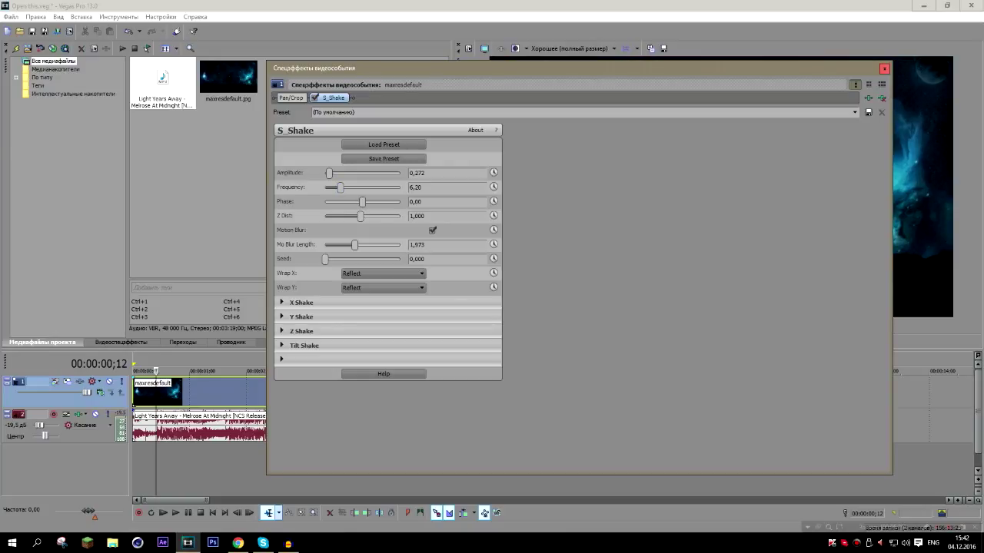
key("Escape")
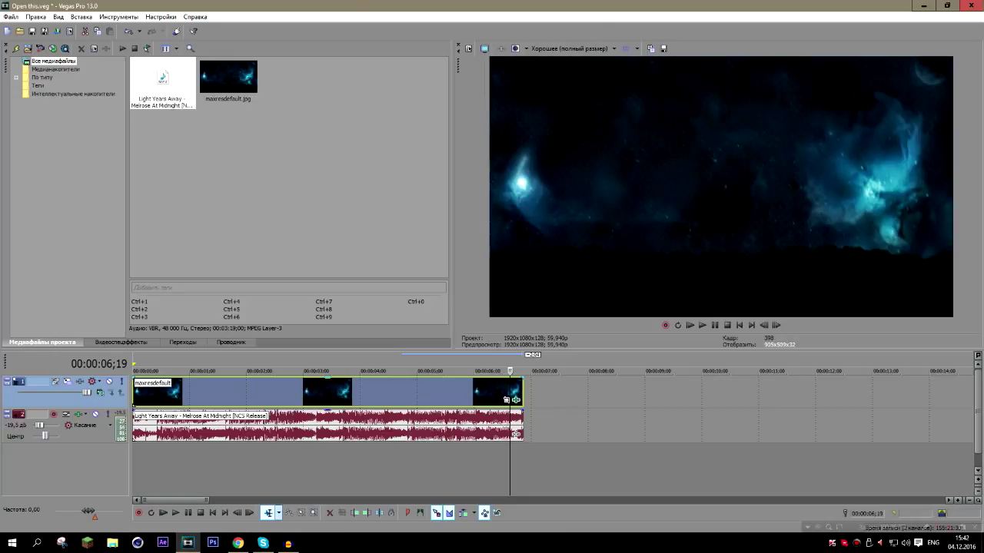
left_click_drag(522, 379, 512, 379)
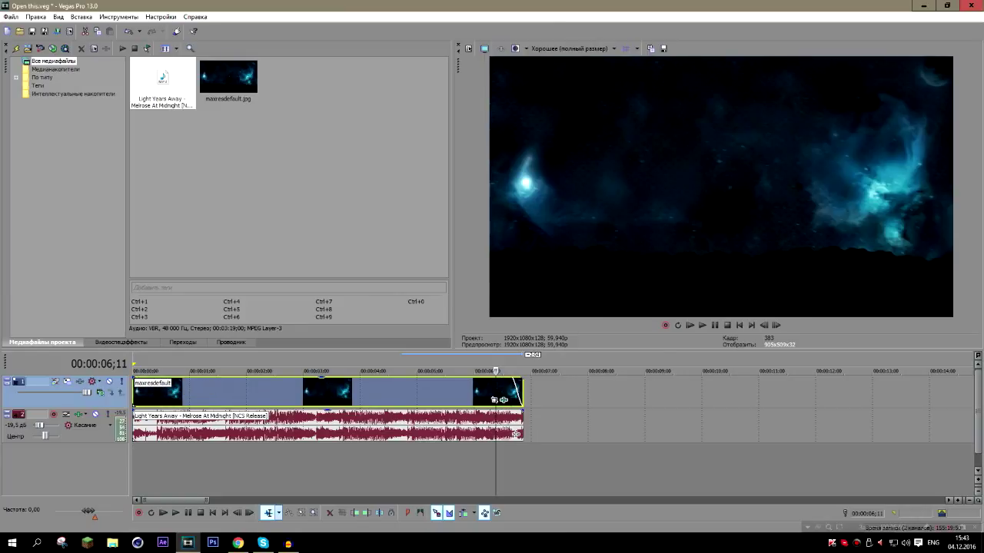
left_click_drag(511, 379, 523, 380)
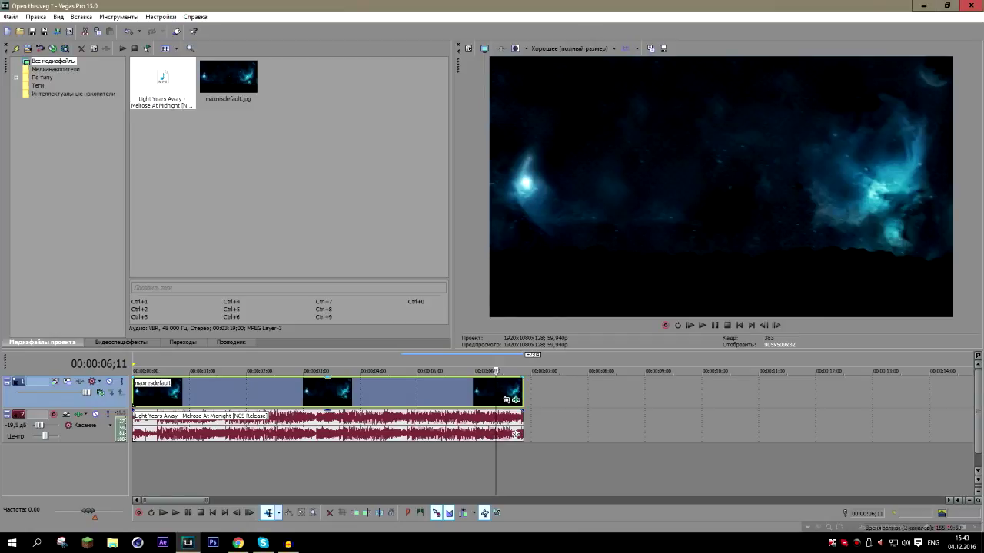
key("j")
key("l")
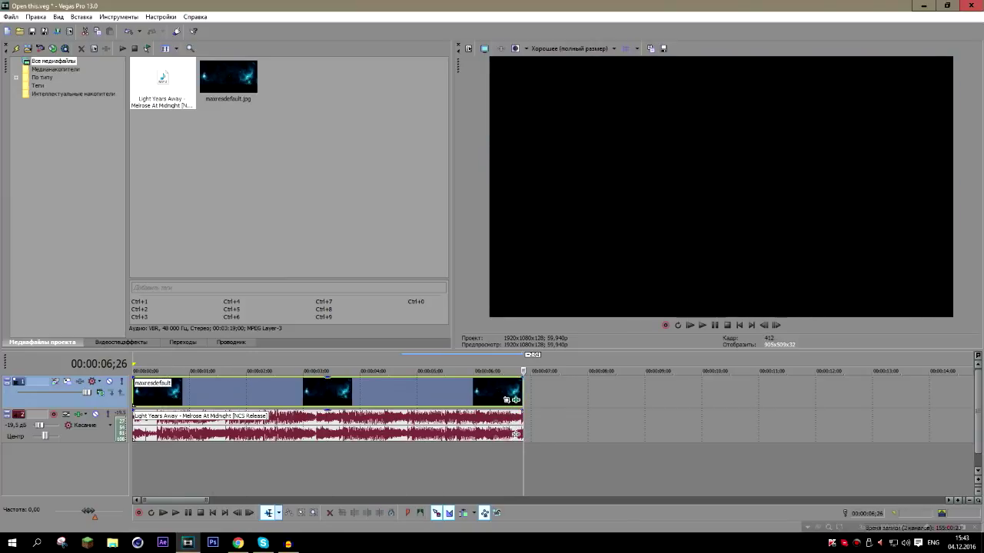
Step: Insert an empty top video track and create a Sony Titles & Text event on it at the start
right_click(530, 392)
left_click(615, 293)
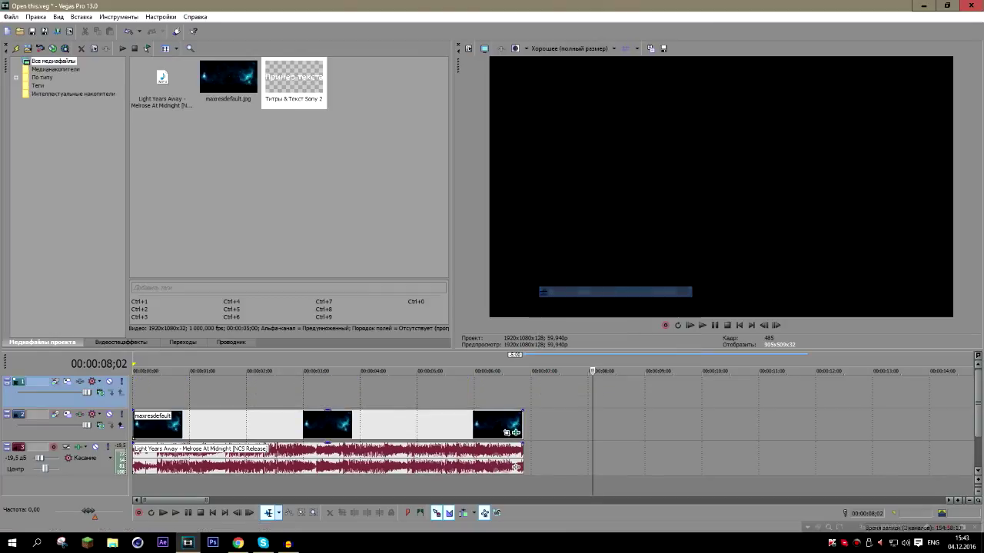
right_click(536, 394)
left_click(615, 289)
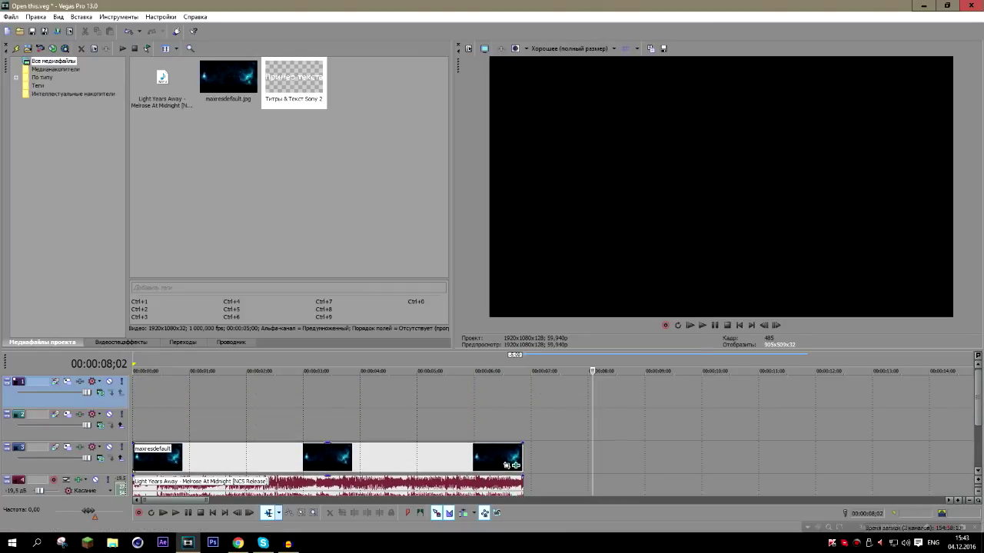
key("Home")
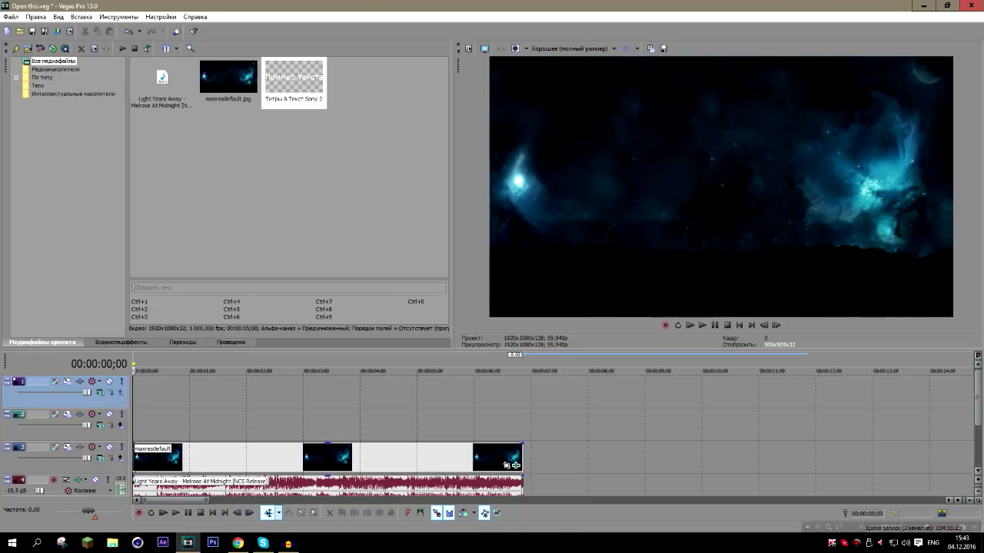
right_click(164, 396)
left_click(222, 377)
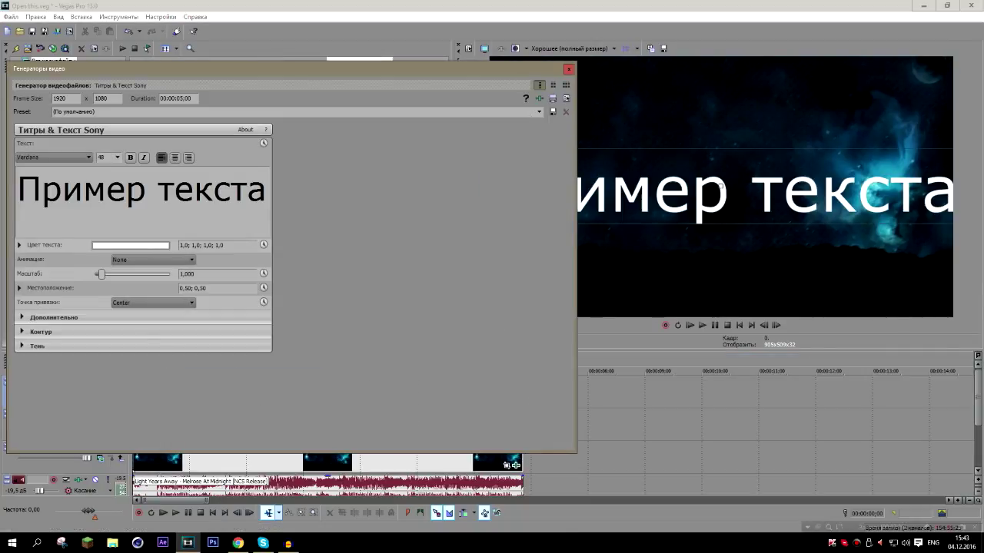
Step: Replace the sample text with 'Megusta' and shift it slightly left of centre
triple_click(247, 188)
key("Delete")
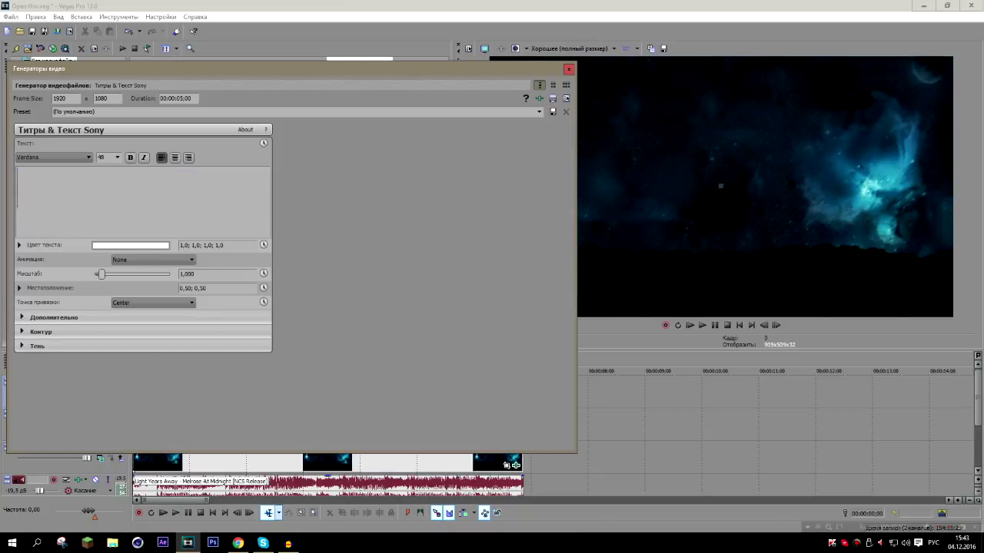
type("у")
key("alt+shift")
key("BackSpace")
type("Megust")
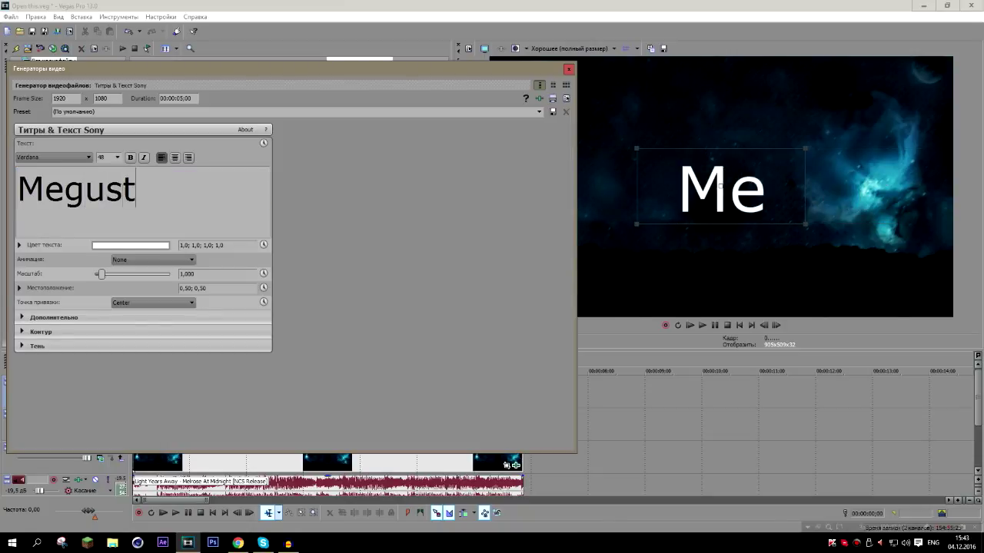
type("a")
left_click_drag(734, 185, 708, 189)
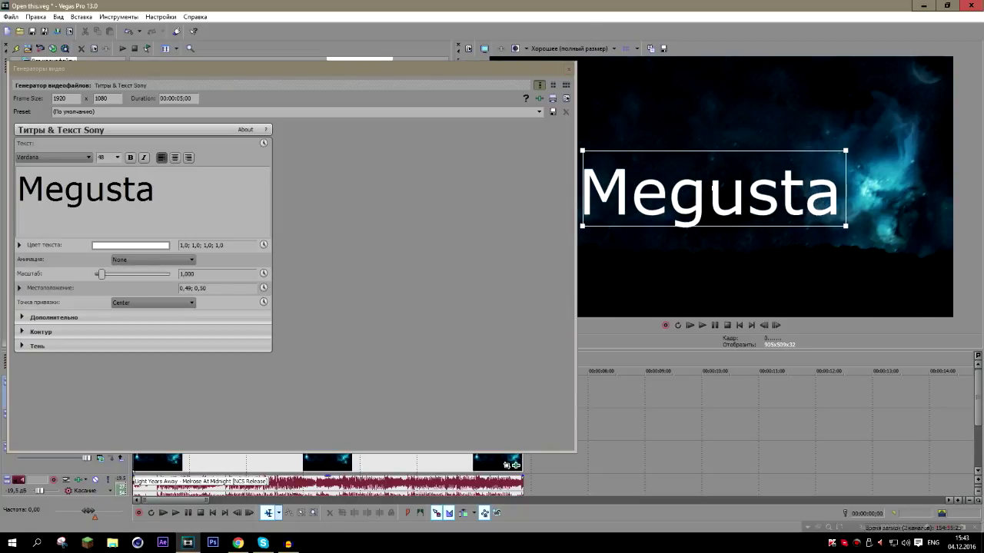
Step: Set the title font to Feast of Flesh BB and nudge the text a bit further left
left_click(89, 157)
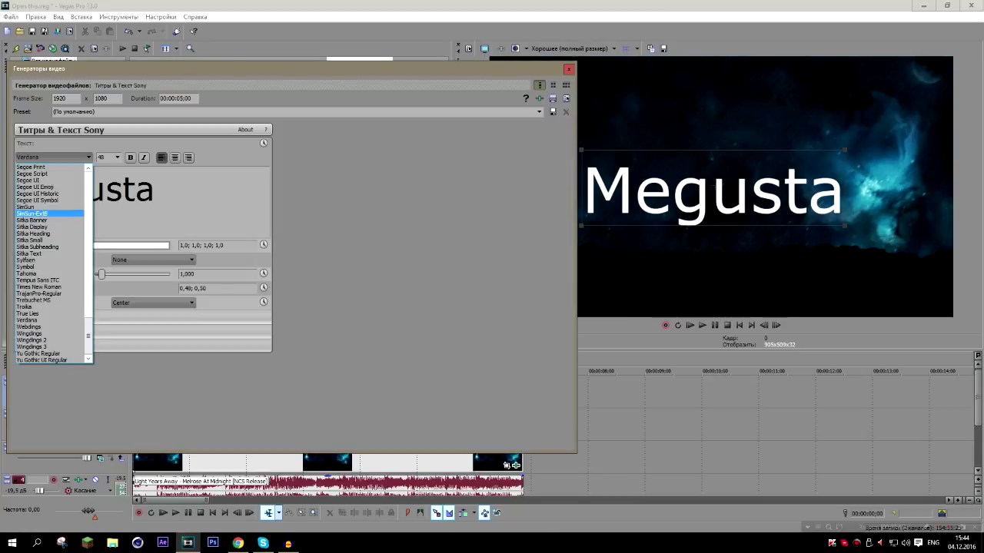
scroll(50, 261, "up", 5)
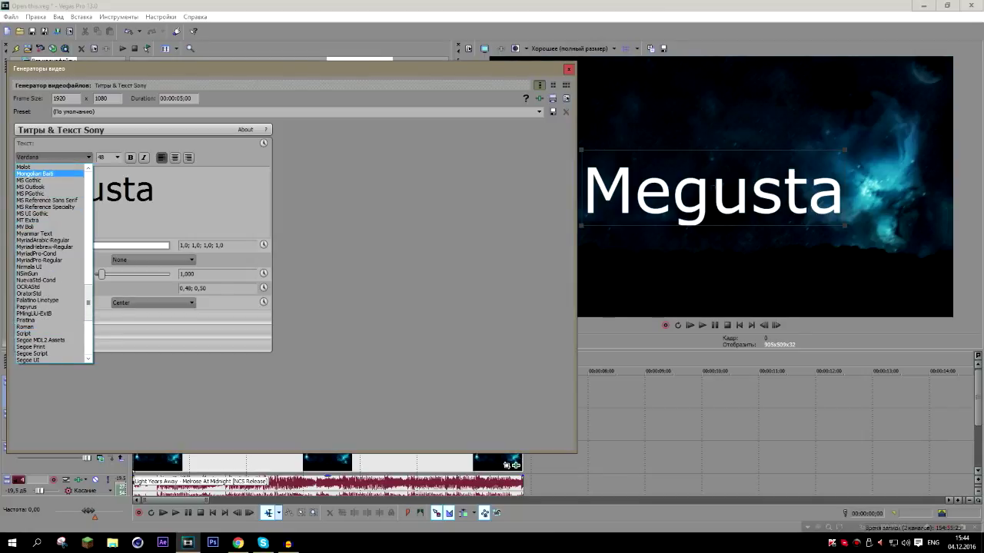
scroll(50, 261, "up", 2)
scroll(50, 262, "up", 15)
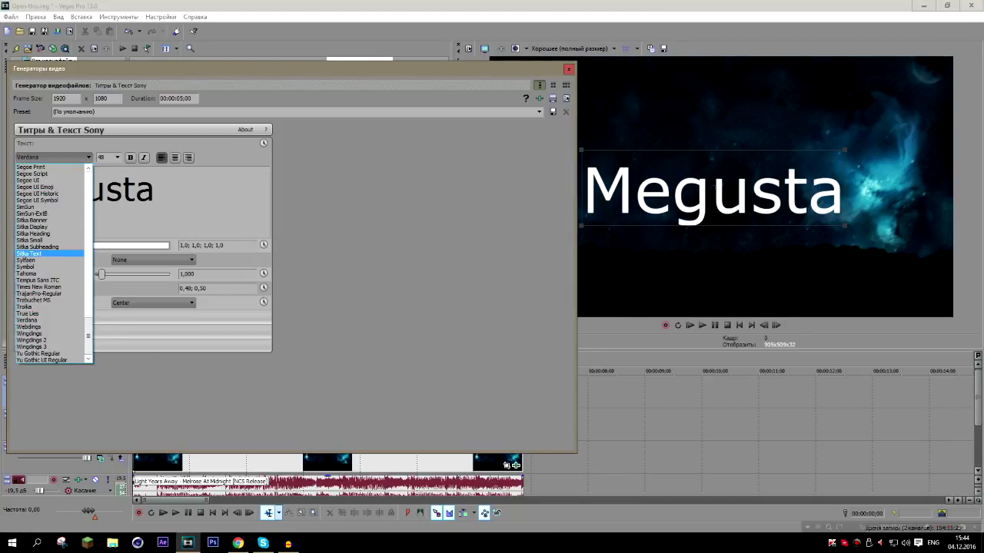
left_click(46, 307)
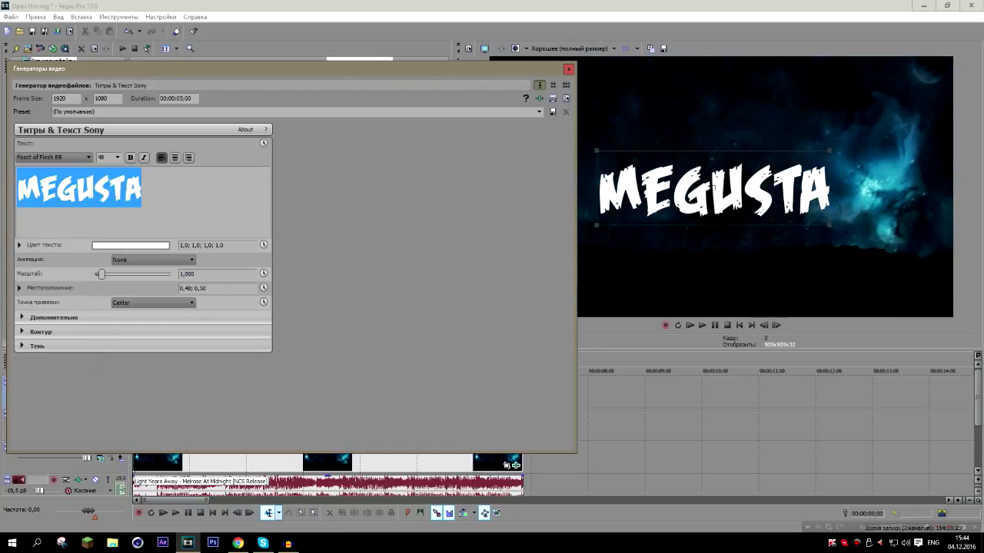
left_click_drag(714, 187, 709, 187)
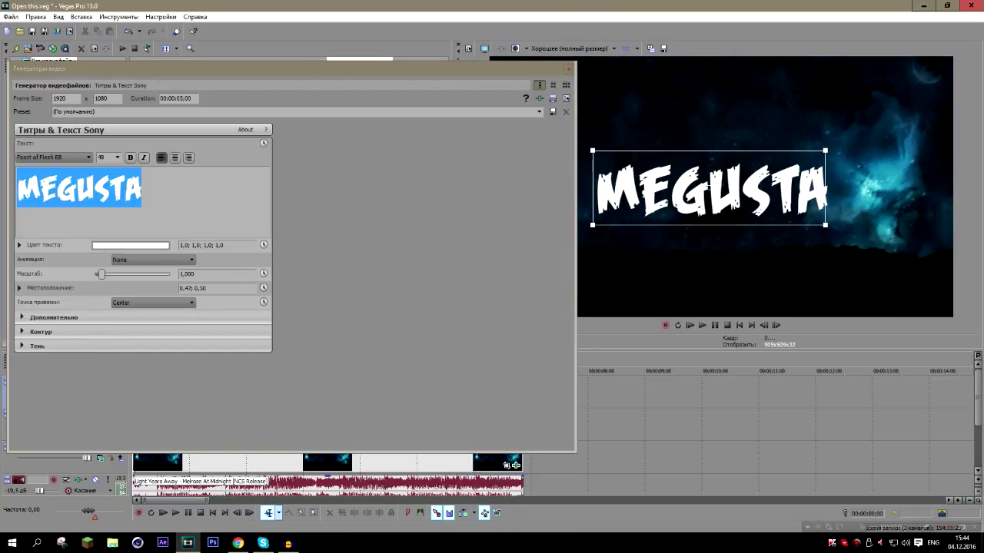
left_click(22, 332)
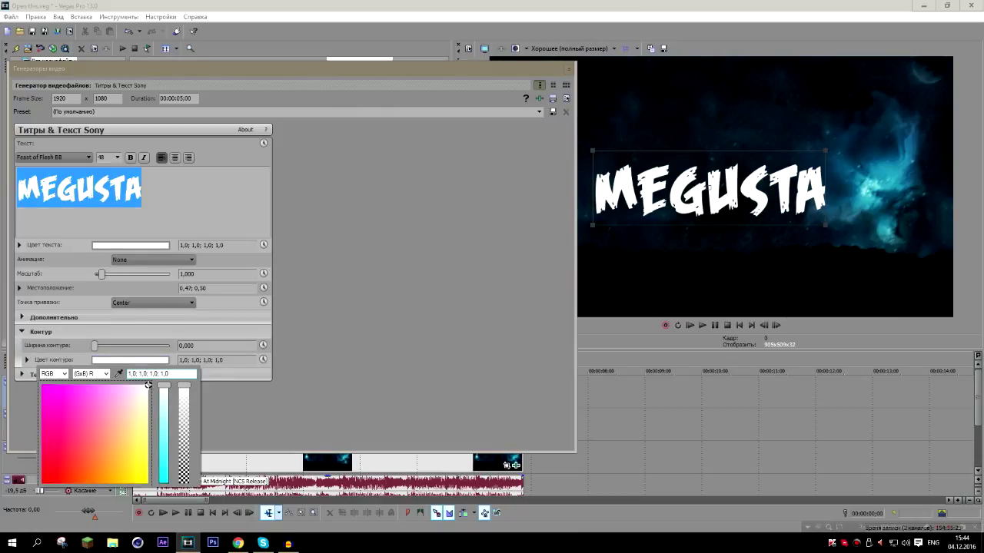
Step: Make the MEGUSTA outline yellow with width 1.02 and close the title editor
left_click_drag(149, 384, 129, 476)
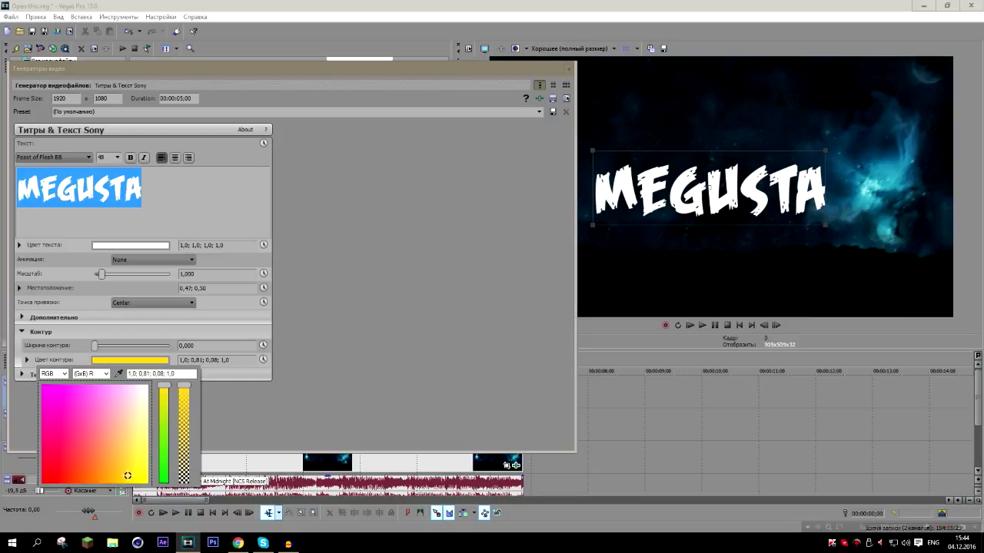
left_click(100, 345)
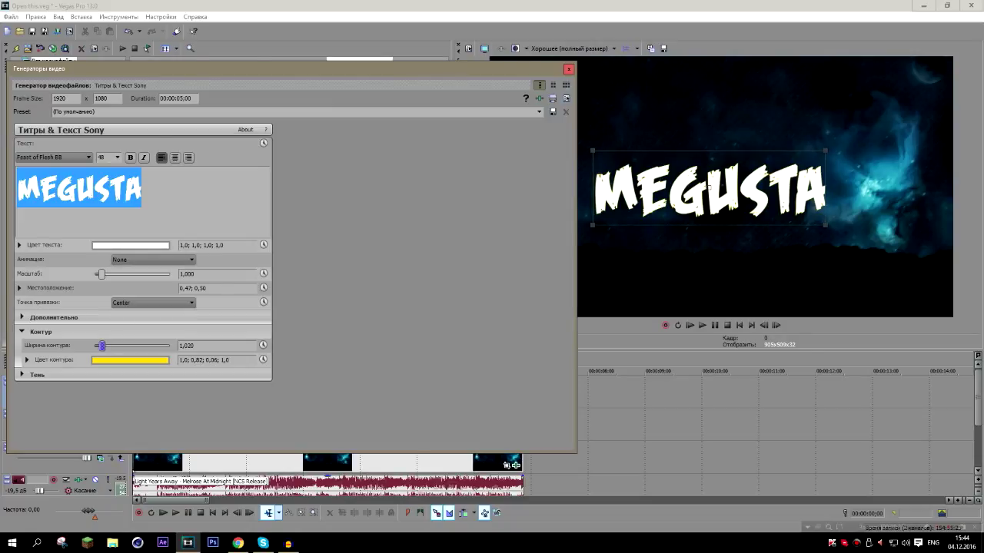
key("Escape")
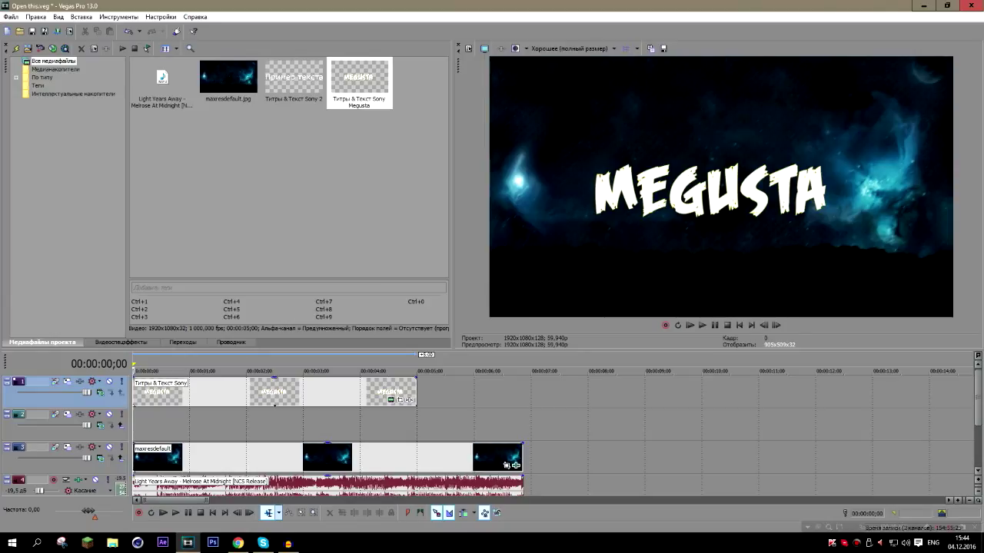
Step: Stretch the MEGUSTA title event to the background's end, preview it, and open its Event FX chooser
left_click(305, 392)
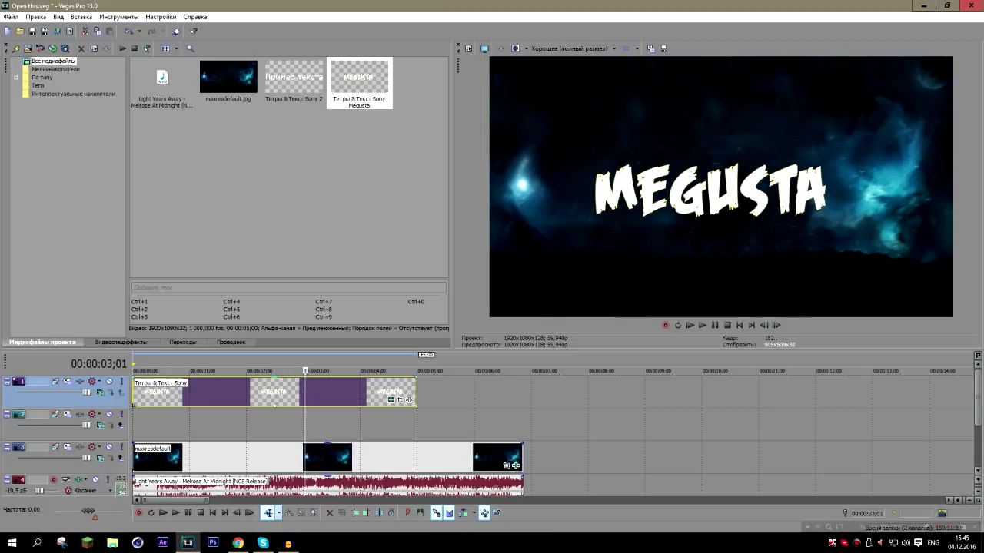
left_click_drag(163, 371, 155, 371)
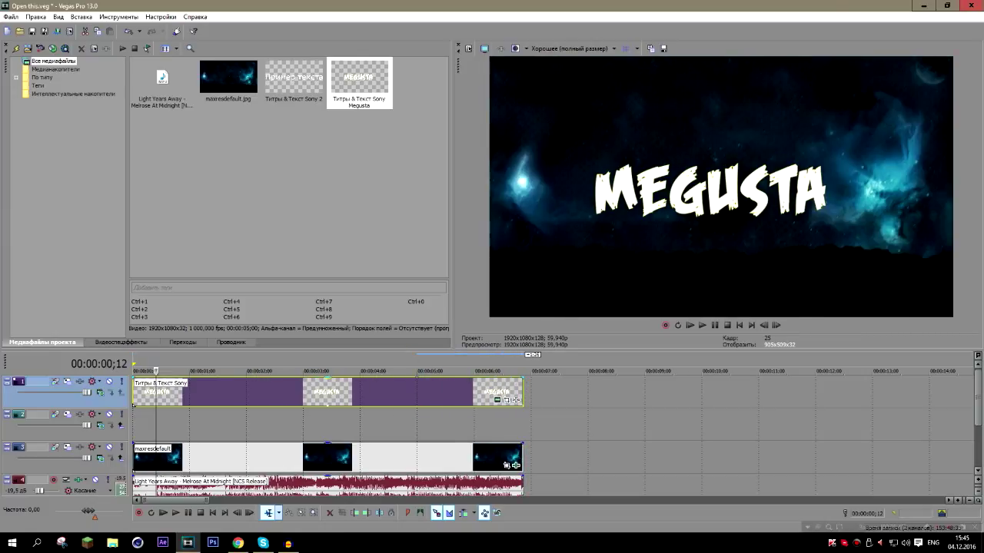
left_click(235, 371)
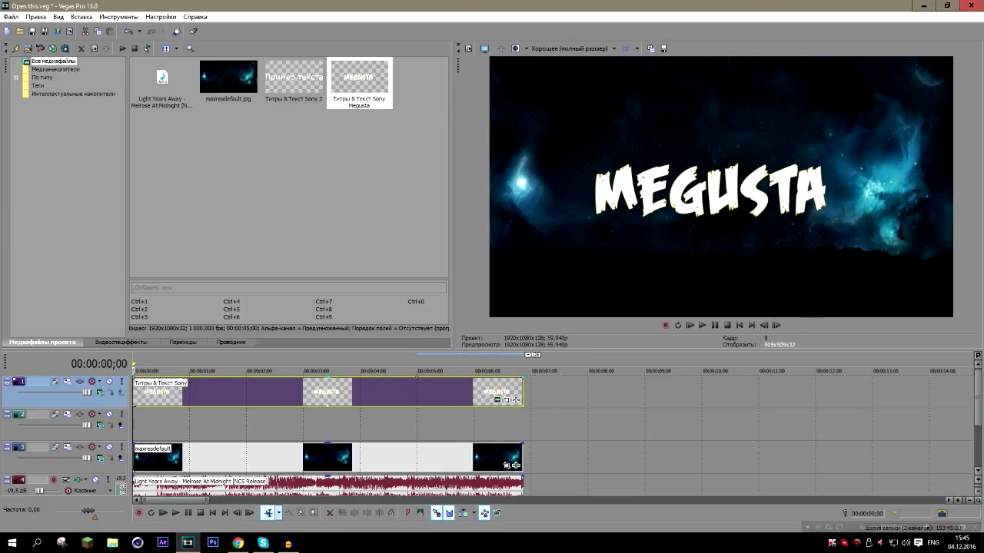
key("space")
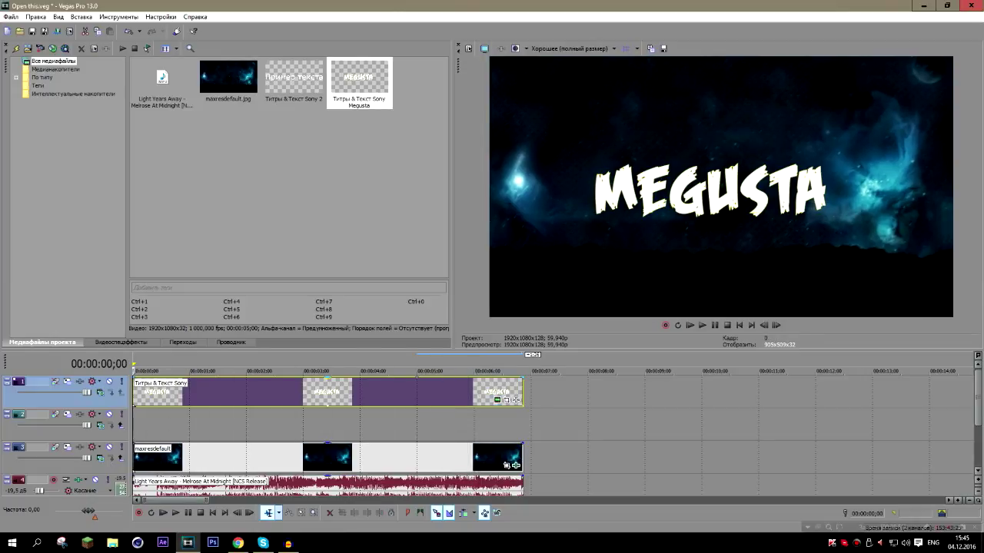
left_click(506, 399)
left_click(670, 402)
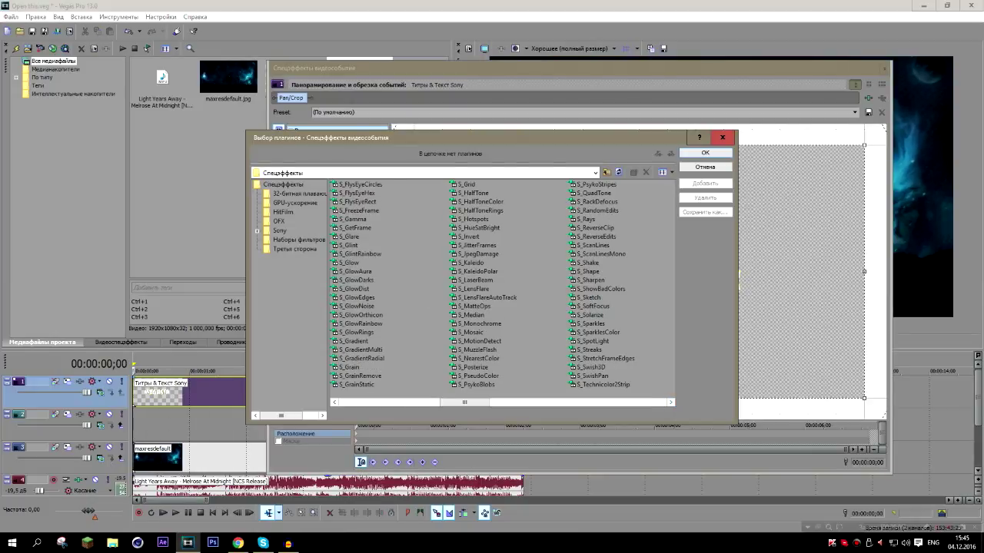
Step: Add S_Shake to the MEGUSTA title, lowering amplitude to 0.306 and frequency to 3.56
double_click(588, 262)
left_click(705, 152)
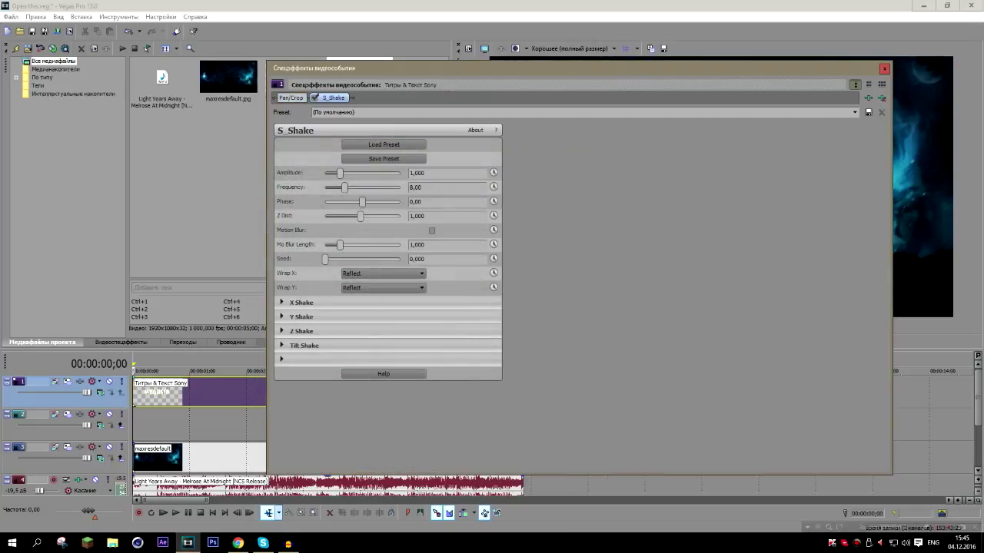
left_click_drag(333, 173, 329, 173)
left_click_drag(344, 187, 335, 187)
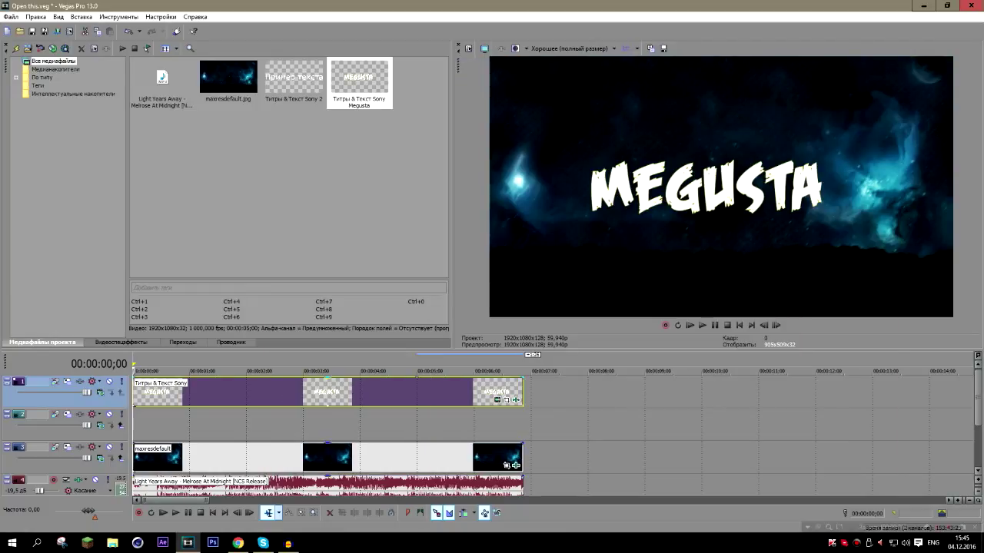
Step: Preview the shaking MEGUSTA title, rewind near the start, and open the title's Event Pan/Crop
left_click(702, 326)
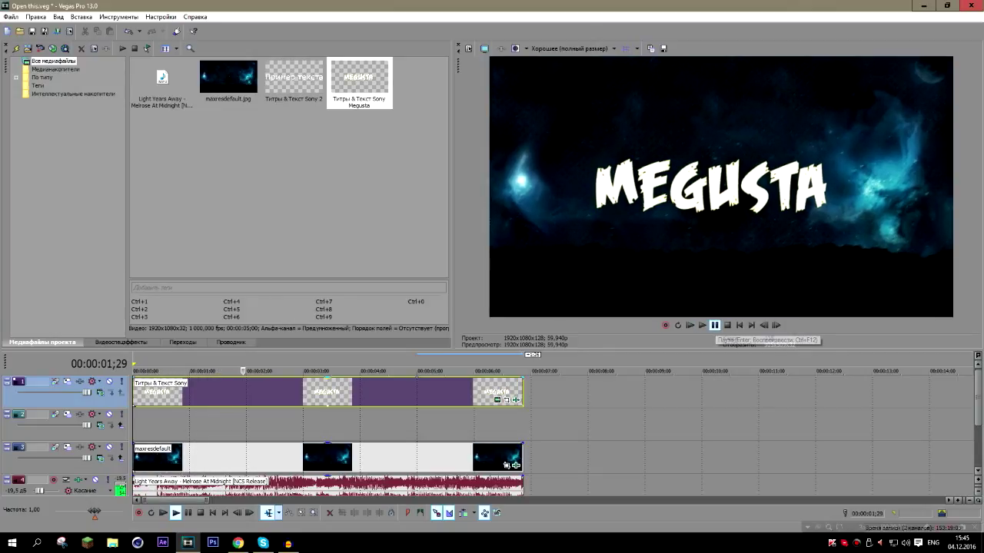
left_click(714, 325)
left_click_drag(245, 371, 157, 371)
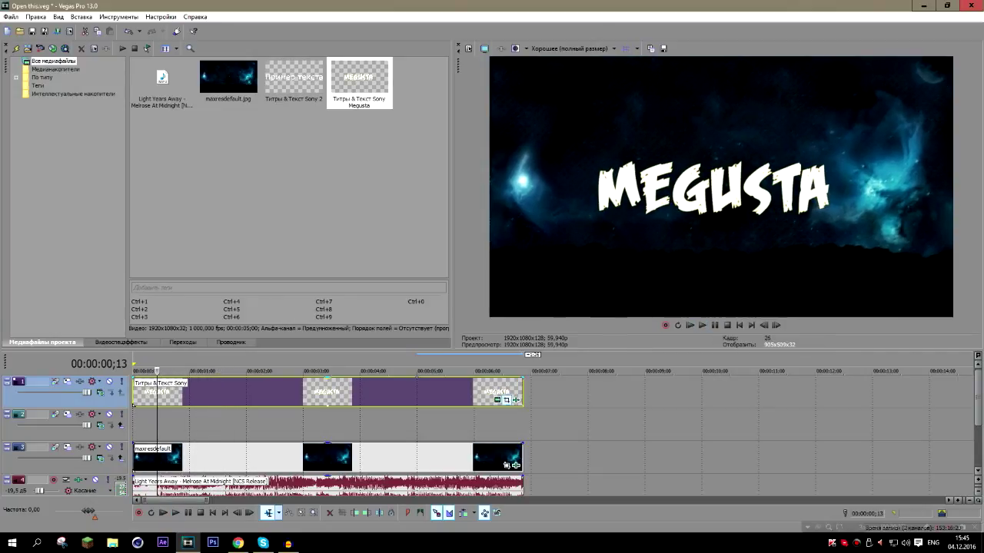
left_click(506, 399)
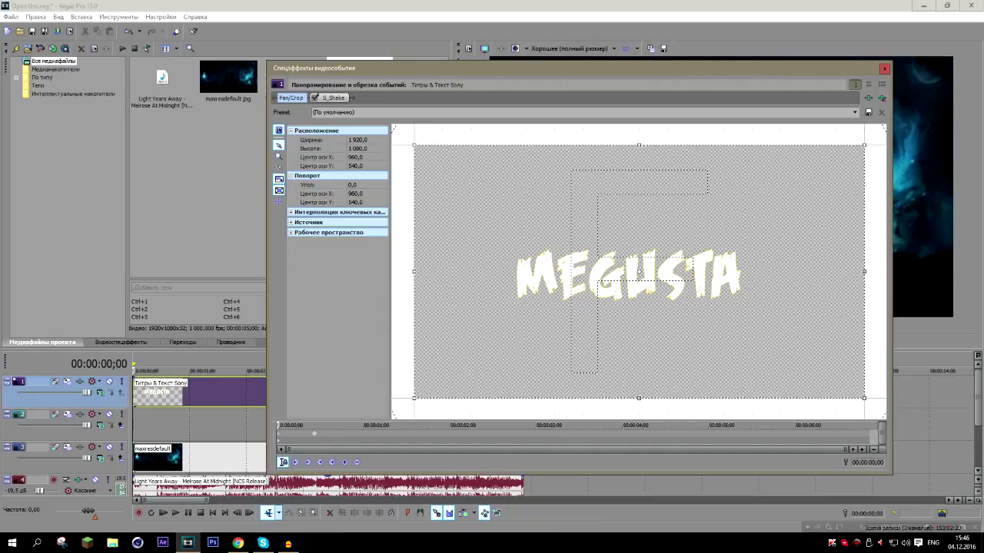
Step: Start the title at a huge 15360×8640 frame and add a full 1920×1080 keyframe at 00:00:00;13
scroll(638, 272, "up", 10)
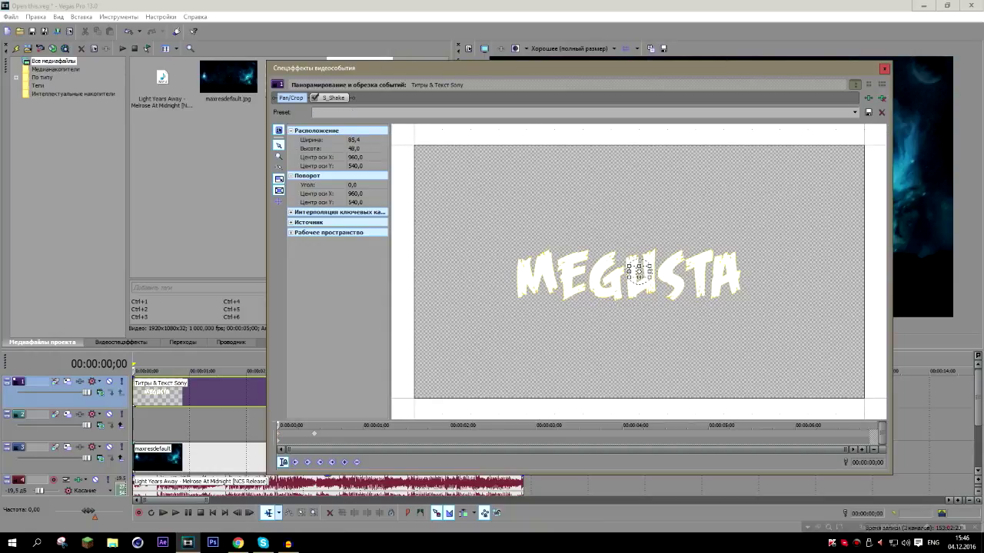
scroll(638, 271, "down", 11)
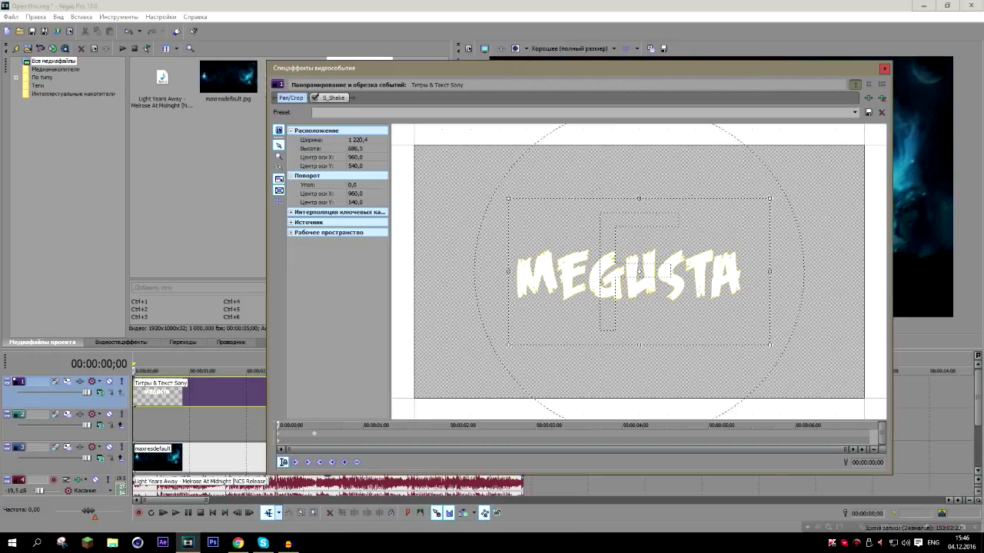
scroll(639, 272, "down", 3)
scroll(639, 271, "down", 3)
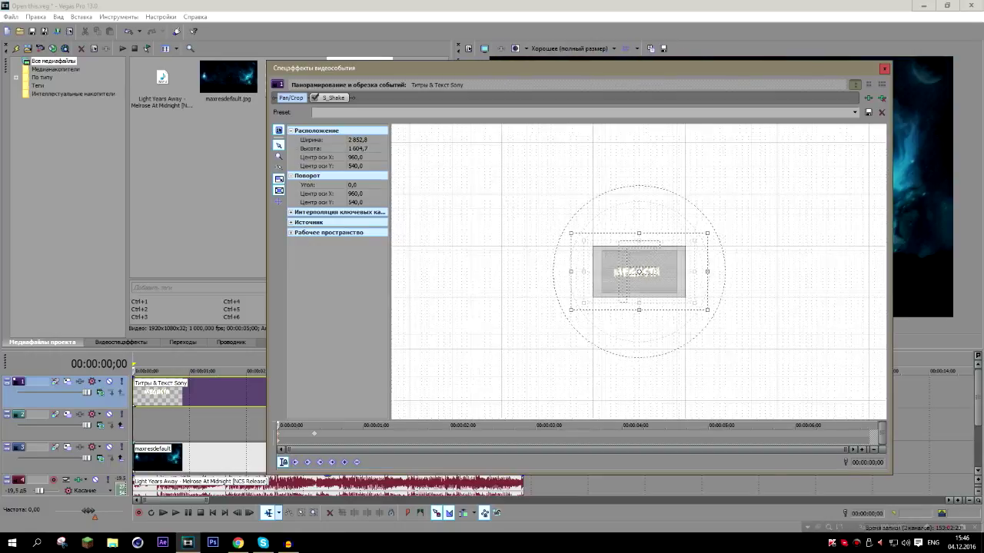
scroll(639, 272, "down", 3)
scroll(639, 271, "down", 2)
scroll(639, 272, "down", 3)
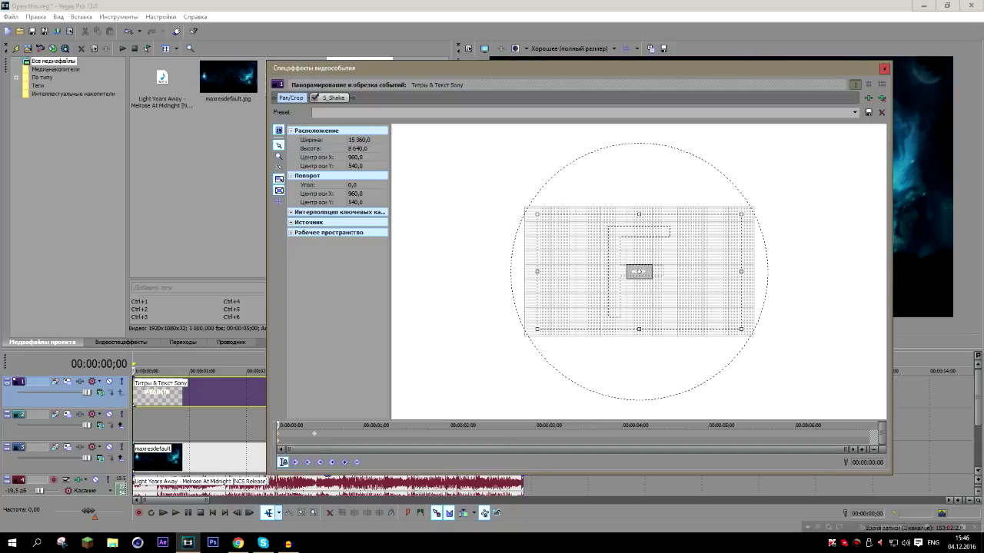
left_click_drag(779, 68, 478, 166)
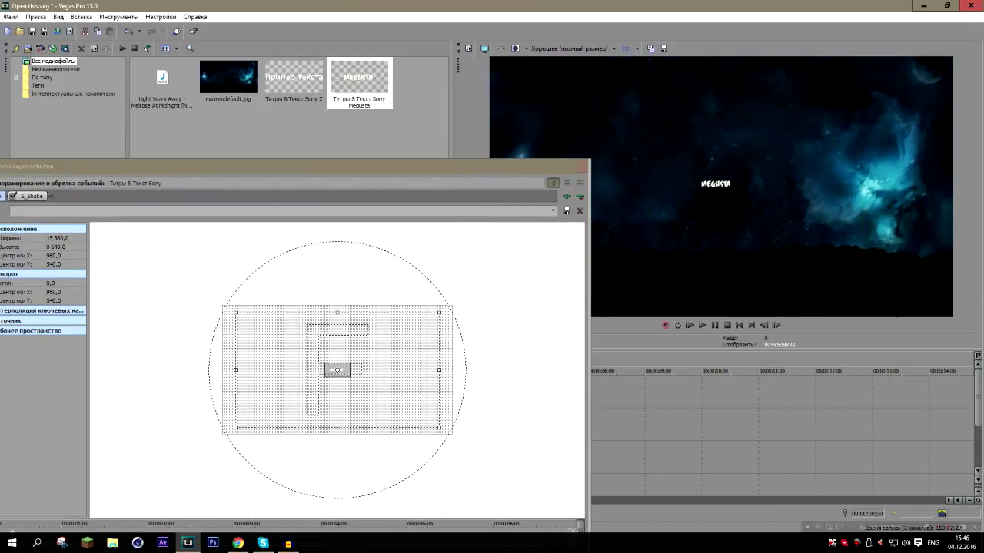
left_click_drag(518, 166, 698, 60)
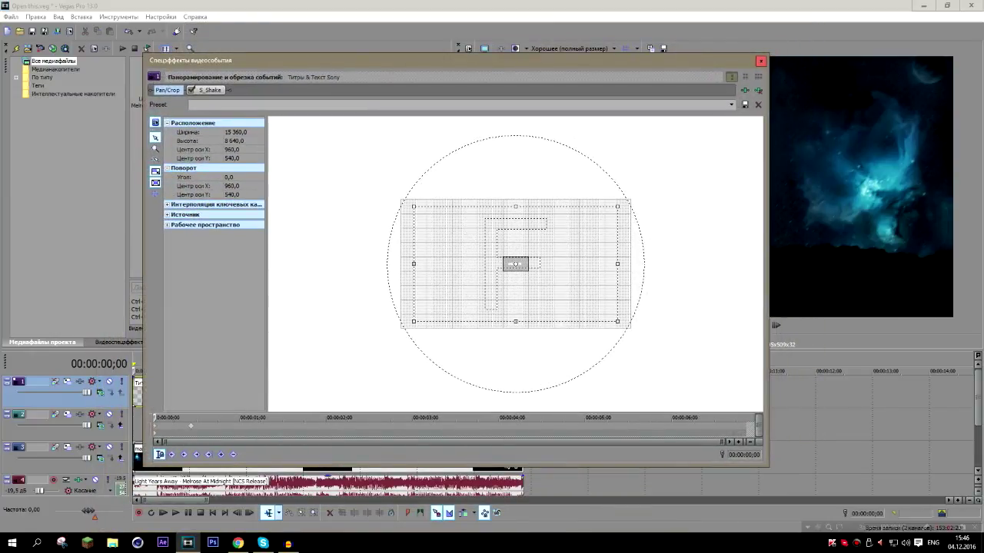
left_click(191, 425)
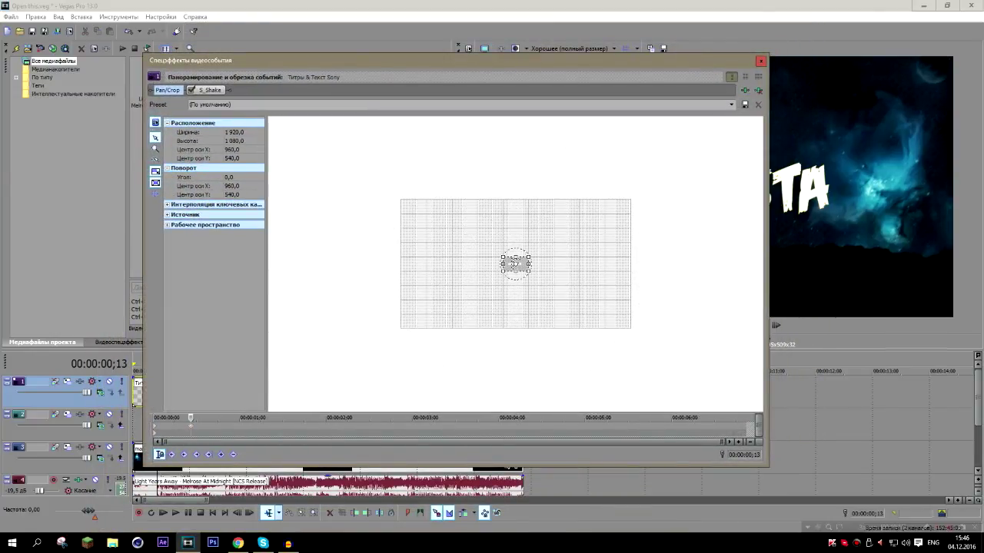
Step: Close Pan/Crop and play back the title zooming in from tiny to full frame
left_click_drag(491, 61, 598, 21)
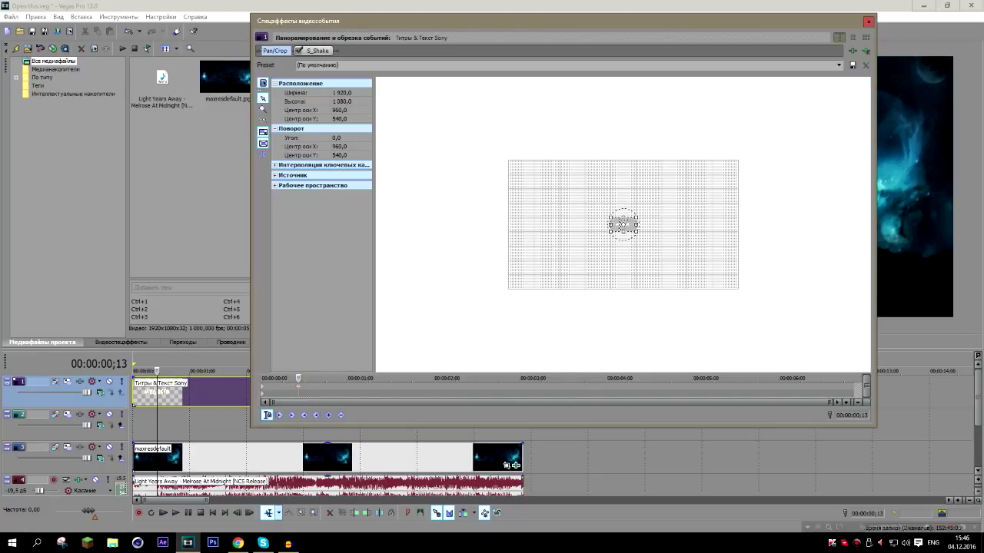
key("Escape")
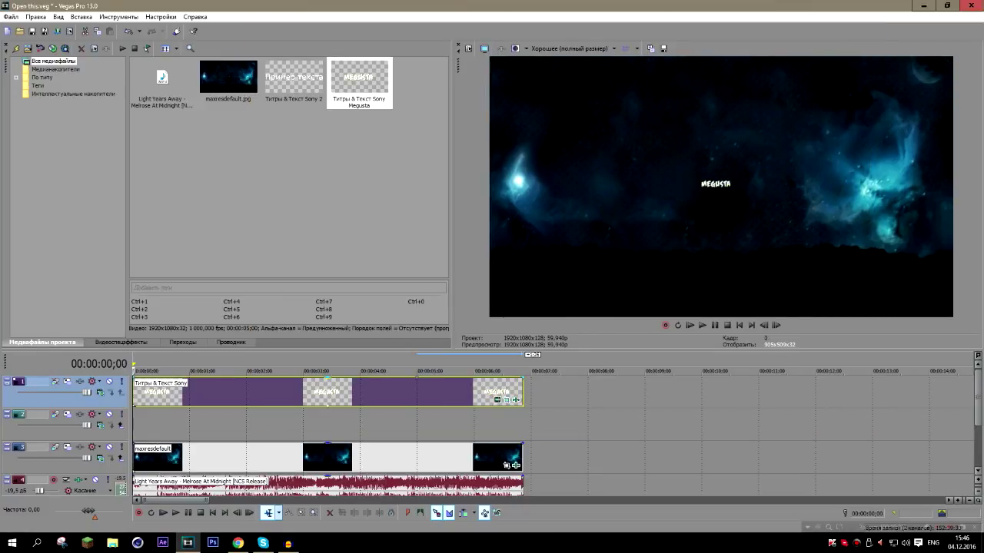
key("space")
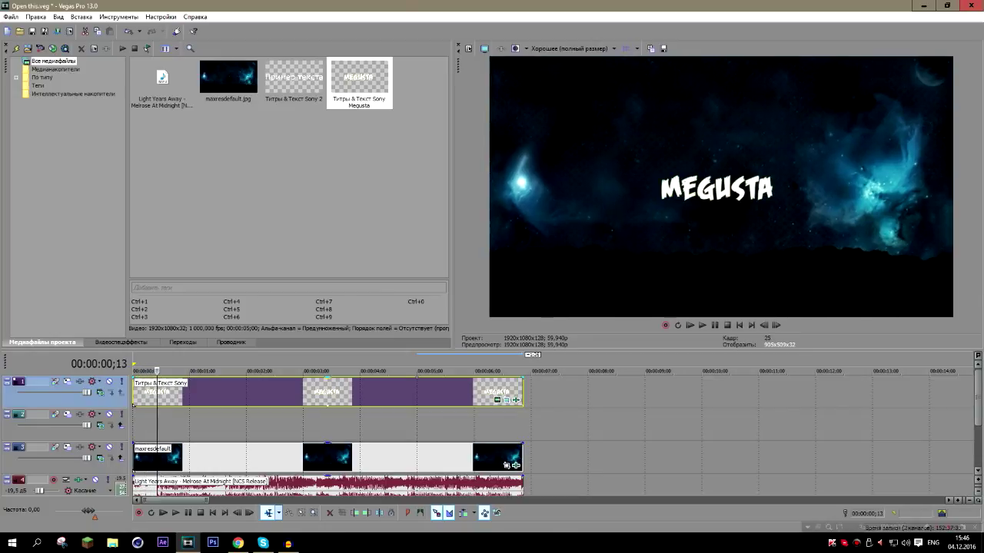
left_click(505, 399)
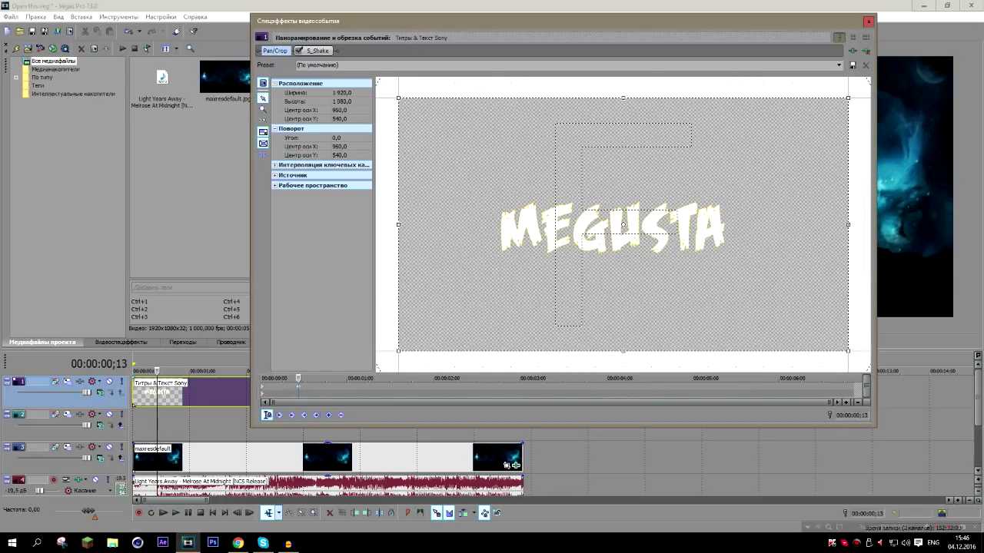
Step: Rotate the title's Pan/Crop frame a full turn to -360° and close it to preview
scroll(623, 225, "down", 3)
scroll(623, 224, "down", 2)
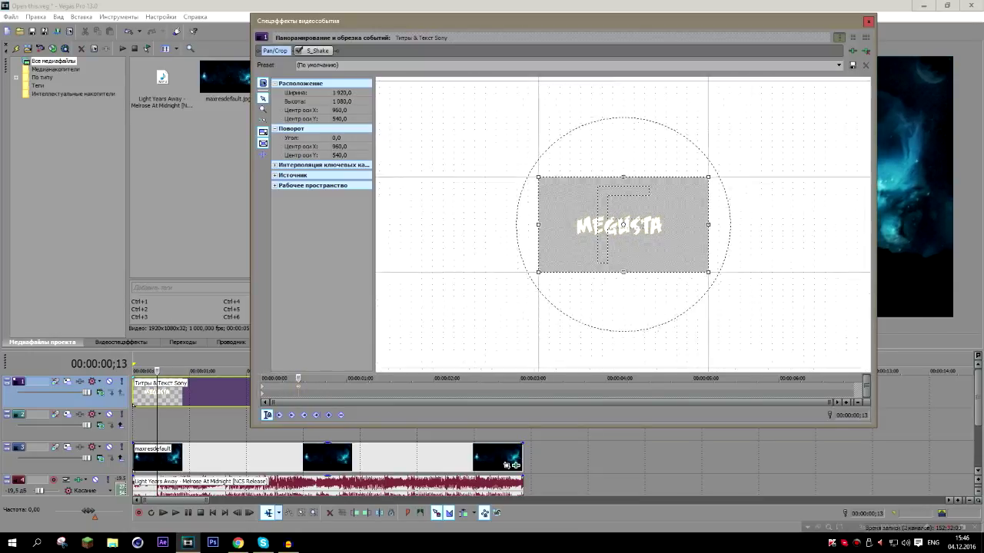
scroll(623, 224, "down", 1)
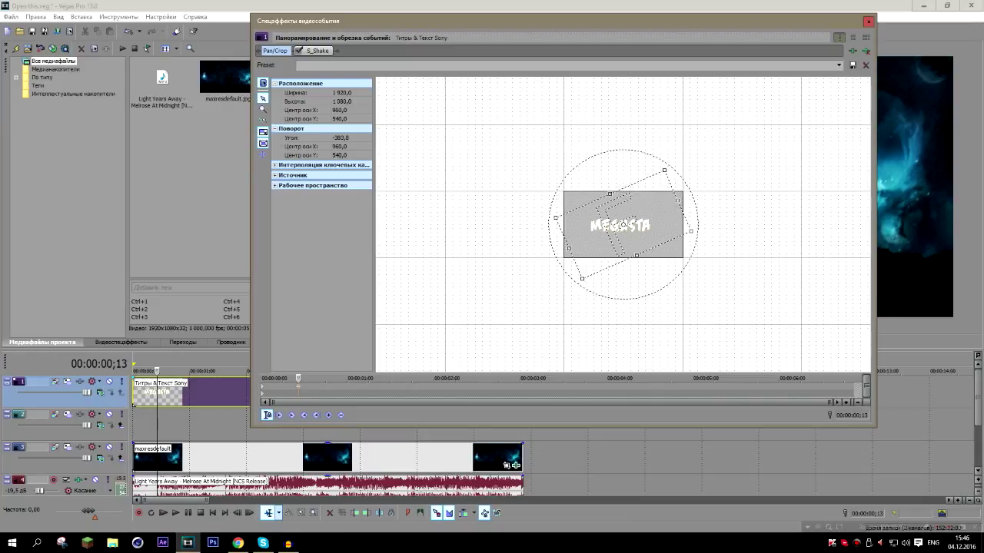
left_click_drag(682, 192, 681, 190)
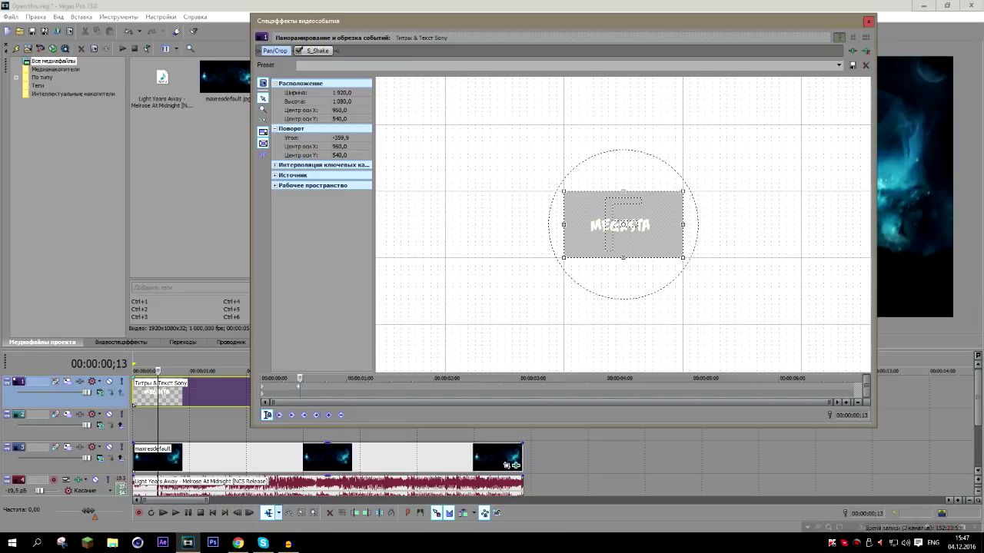
key("Escape")
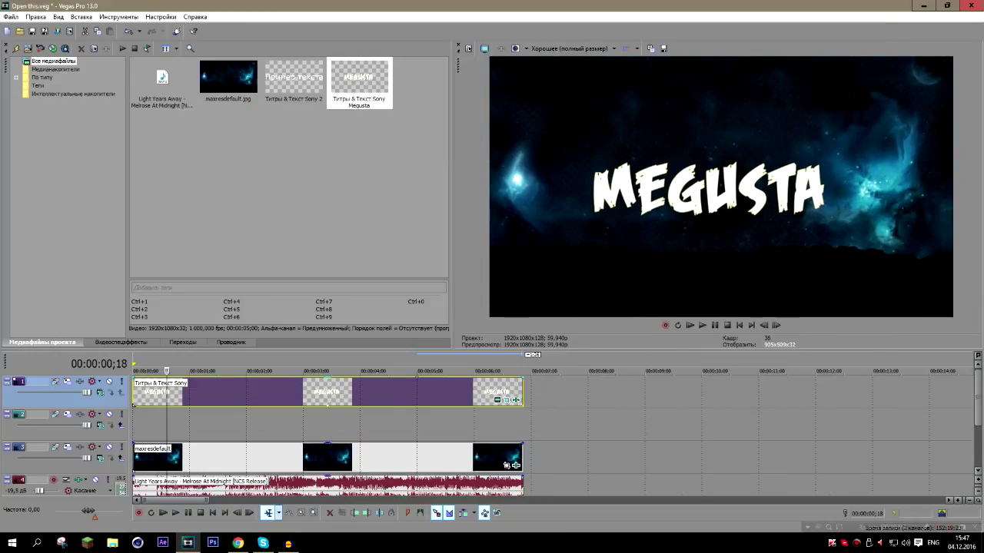
Step: Check the MEGUSTA text generator settings, then reopen the title's Pan/Crop beside the preview
left_click(516, 400)
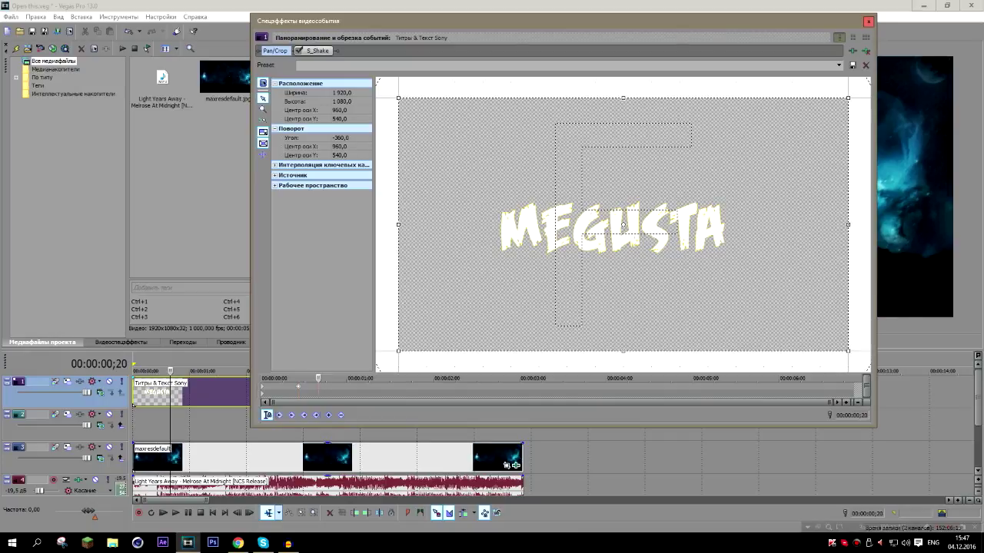
left_click(868, 21)
left_click(978, 470)
scroll(979, 416, "up", 1)
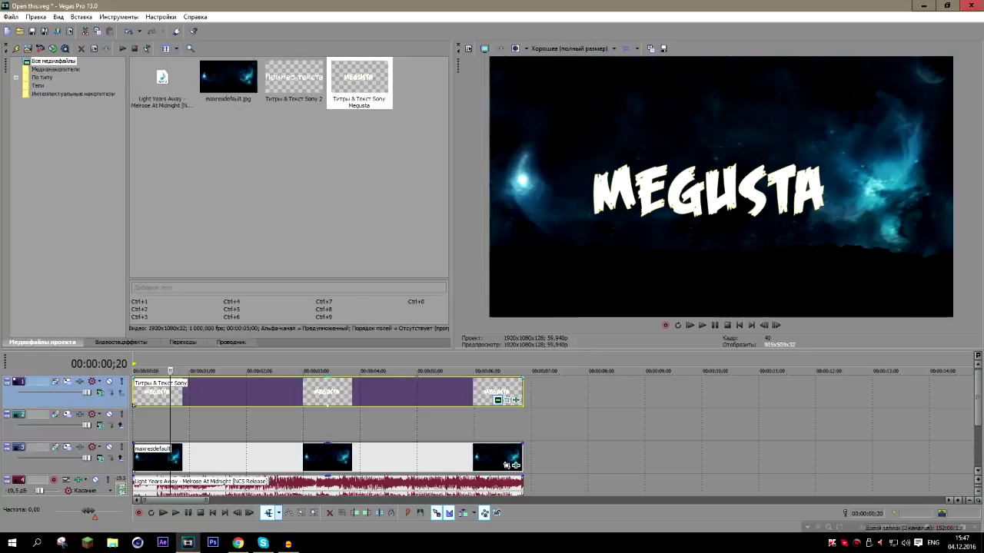
left_click(506, 465)
key("Escape")
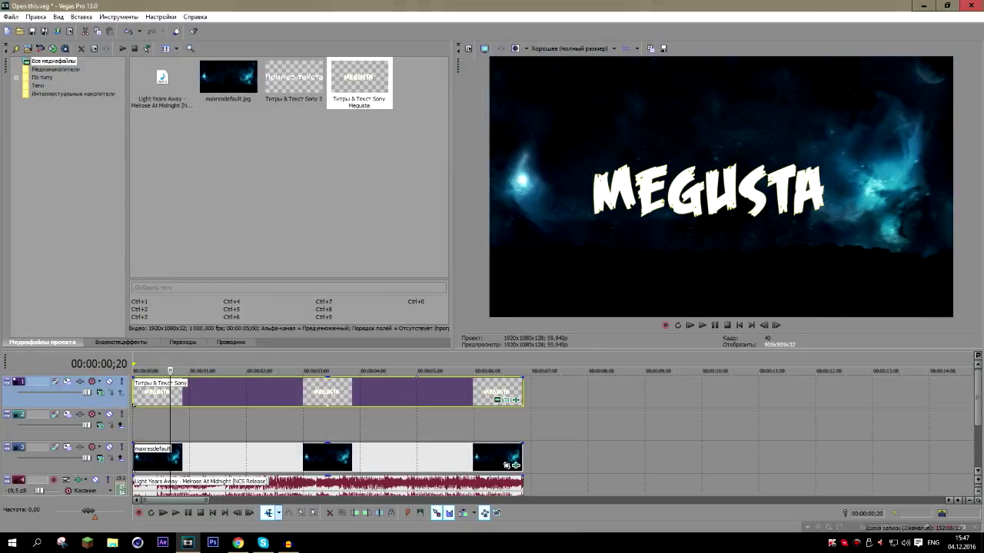
left_click(507, 399)
mouse_move(543, 24)
left_mouse_down()
mouse_move(543, 144)
mouse_move(358, 34)
left_mouse_up()
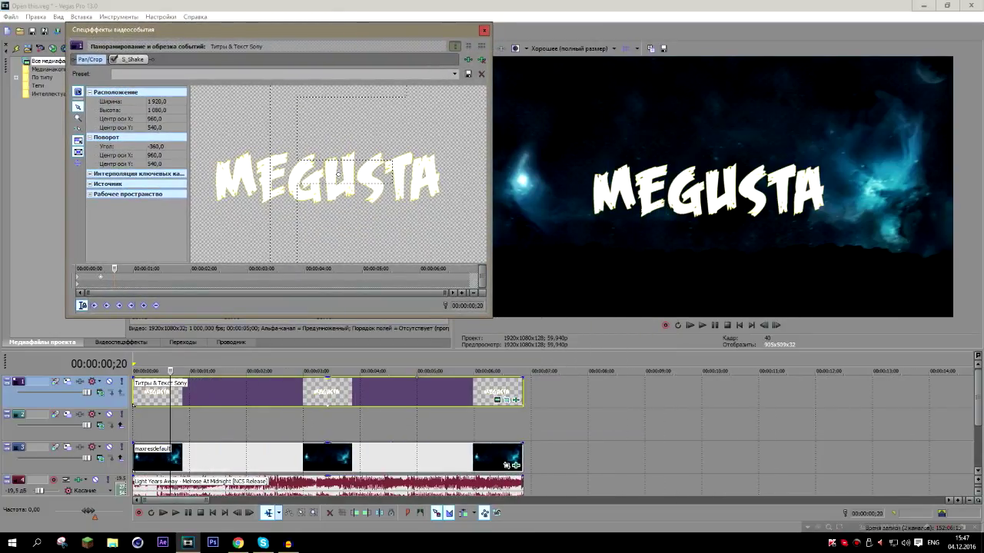
Step: Find the music beat at 00:00:01;07 by playing and frame-stepping, then zoom the keyframe strip around it
scroll(557, 430, "up", 3)
key("space")
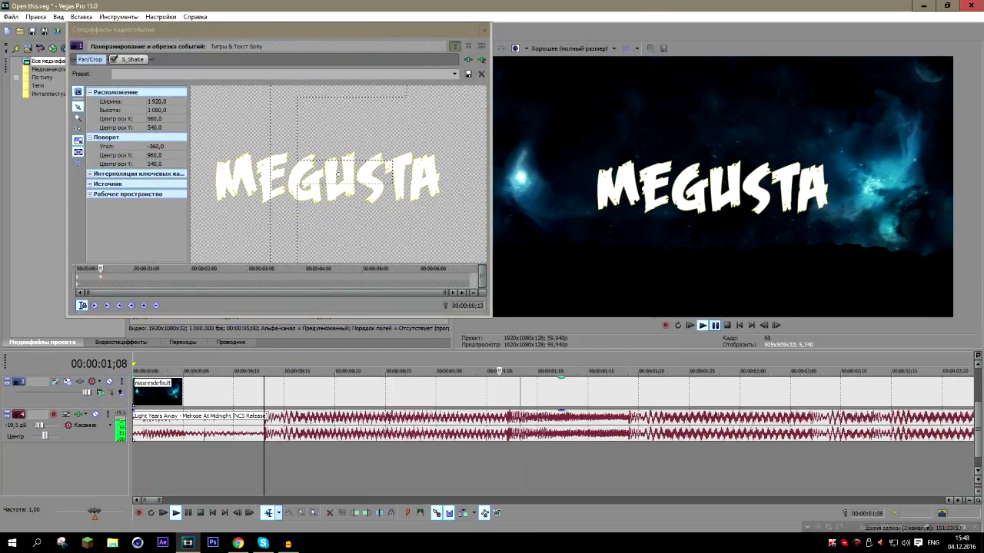
key("space")
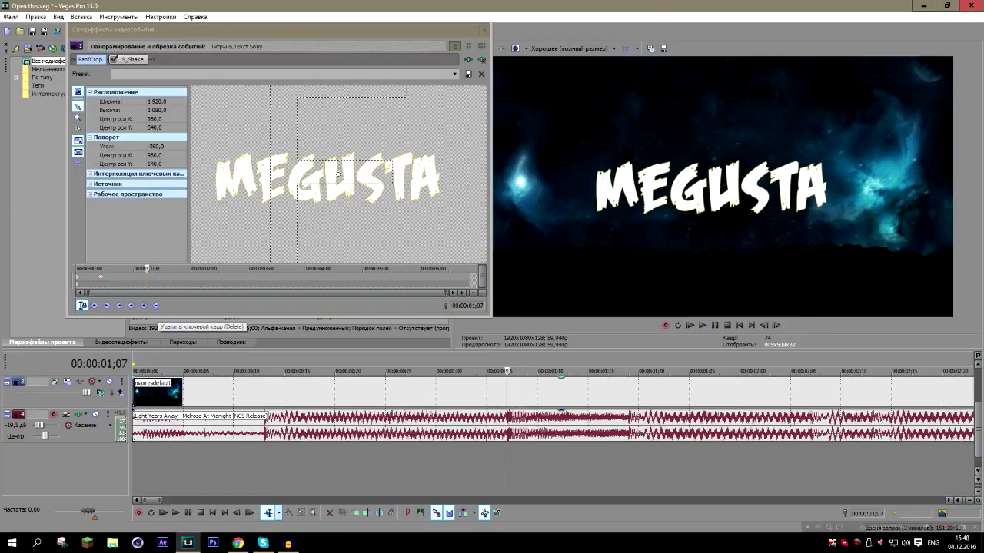
key("Left")
key("Left")
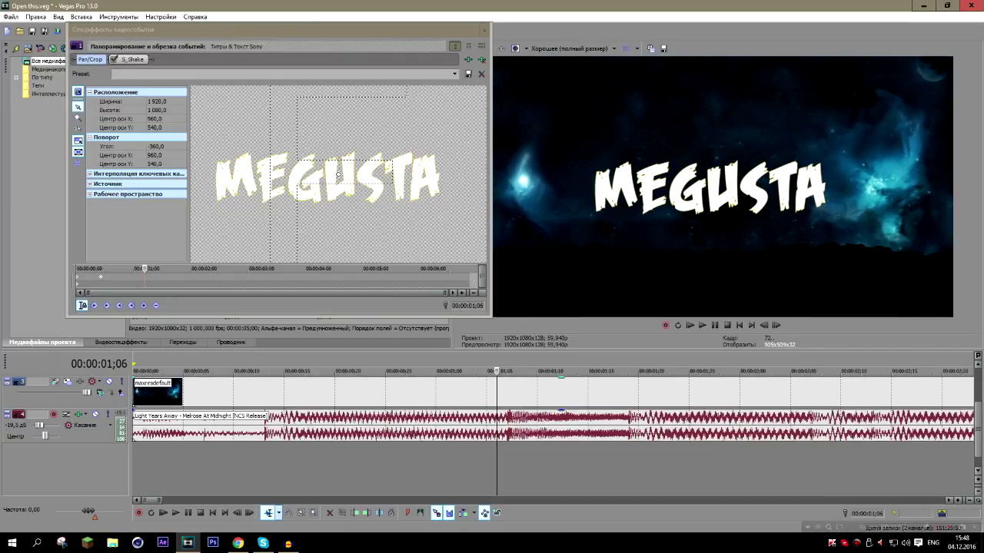
key("Left")
key("Left")
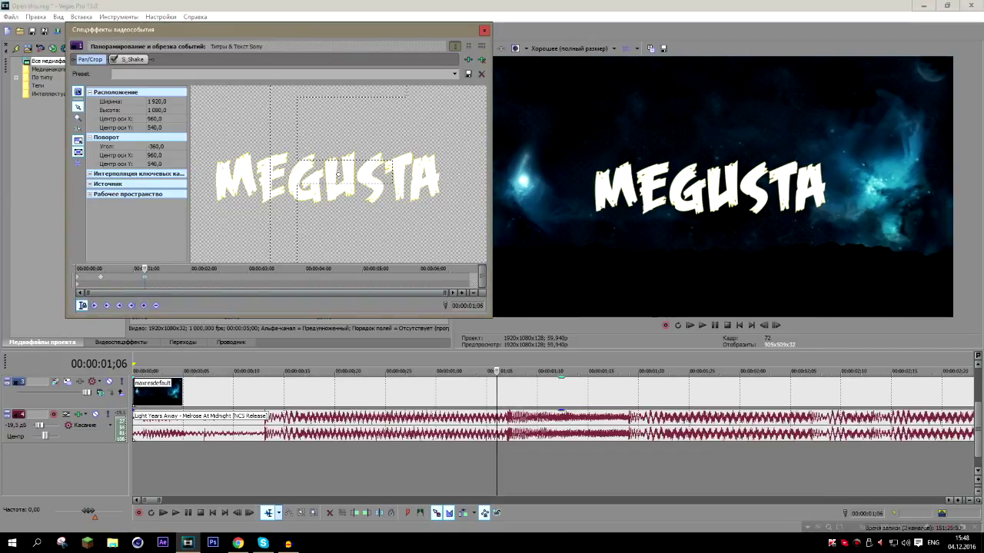
key("Right")
key("Right")
key("Right")
key("Right")
key("Right")
key("Left")
key("Left")
key("Left")
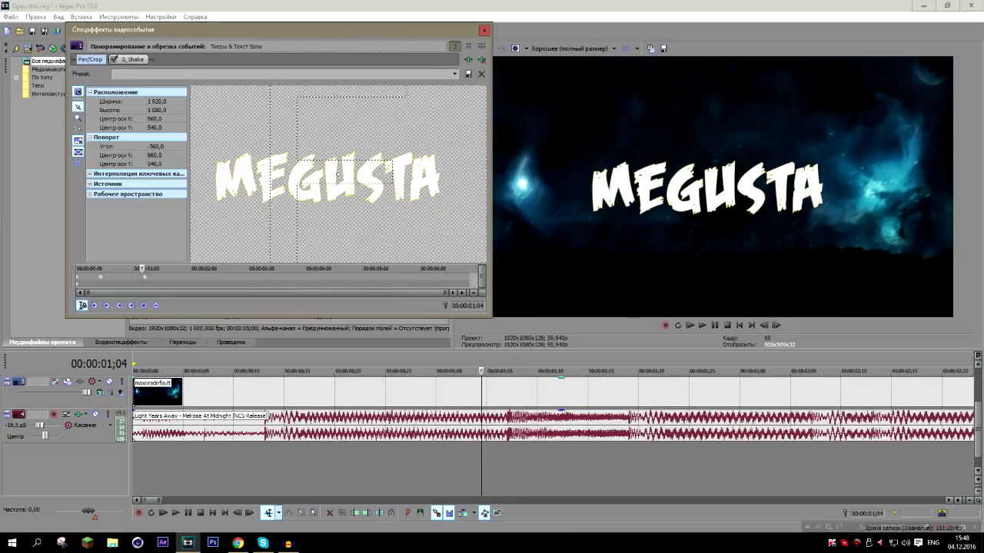
key("Right")
key("Right")
key("Right")
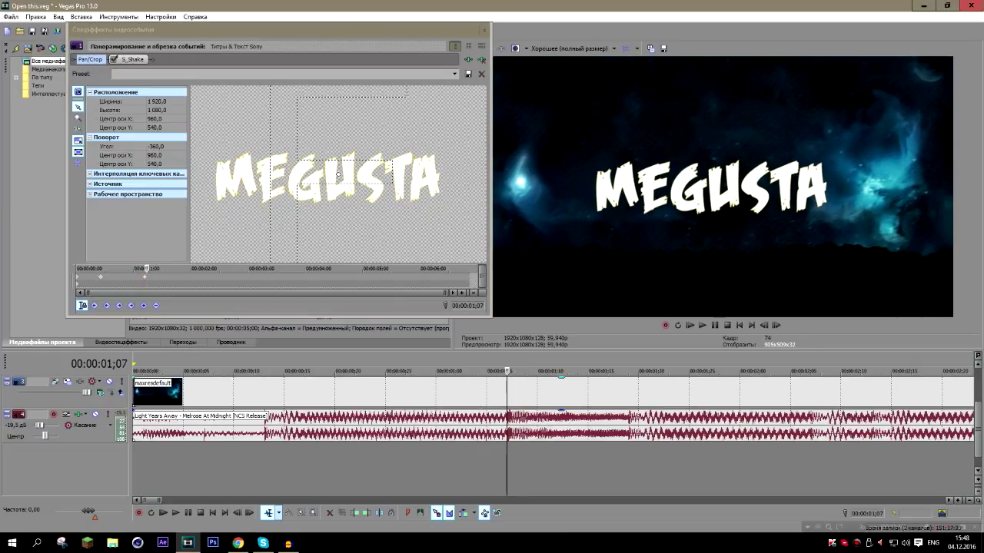
scroll(276, 276, "up", 6)
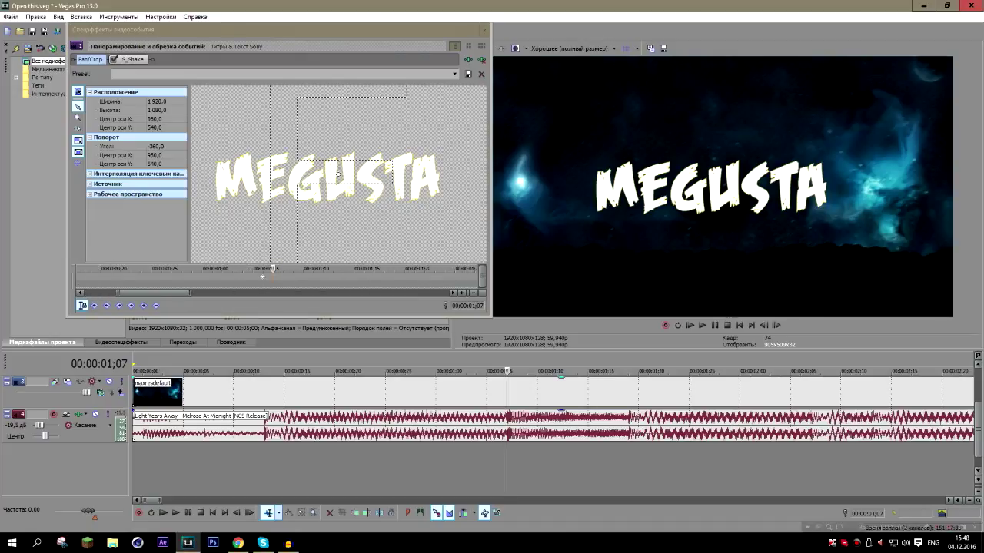
left_click(338, 177)
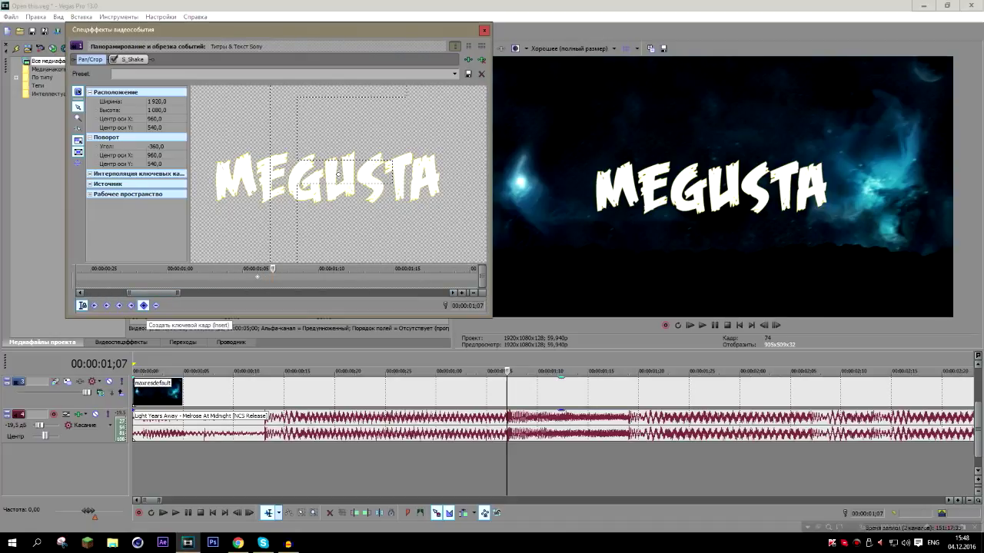
Step: Add a Pan/Crop keyframe one frame past the 01;07 beat and replay it
scroll(338, 177, "down", 2)
scroll(338, 175, "down", 2)
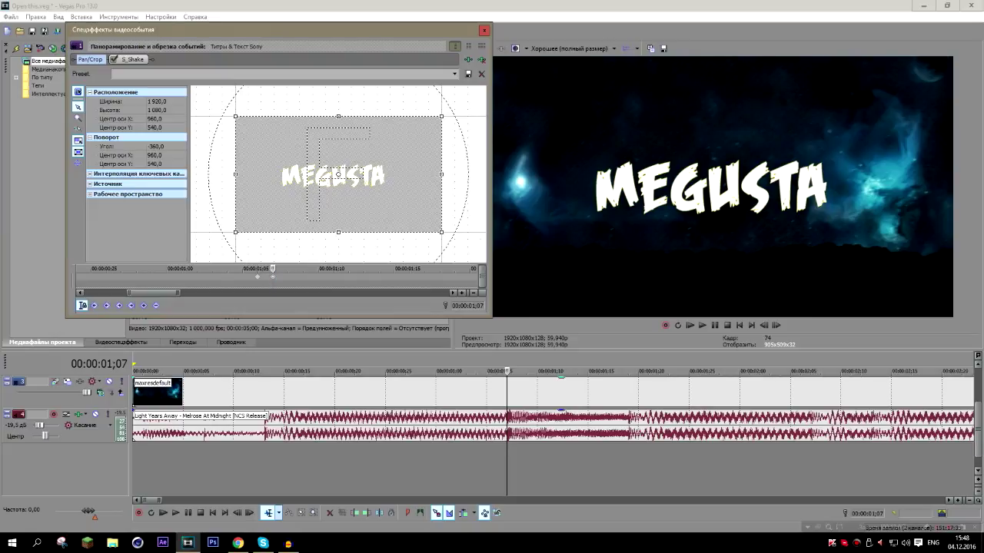
scroll(338, 175, "up", 2)
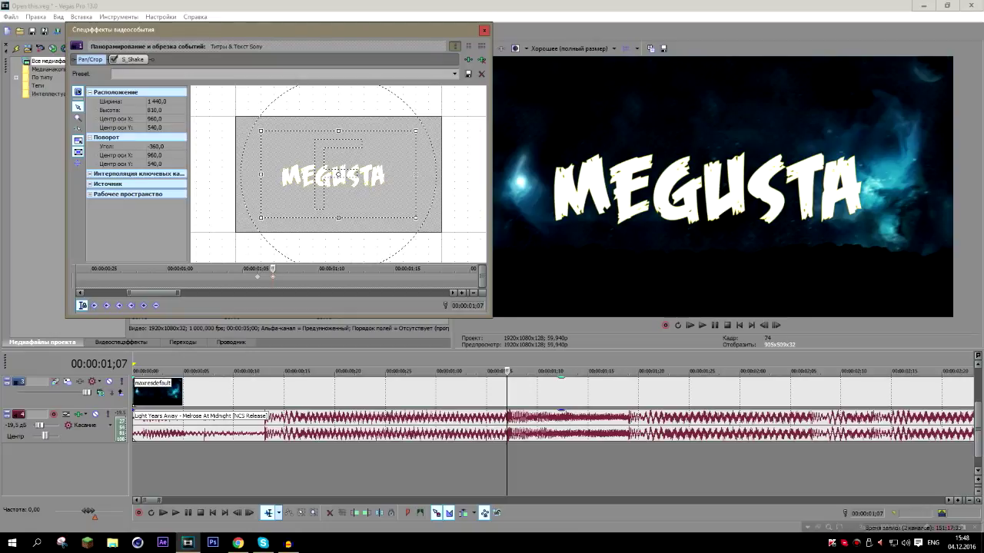
key("Right")
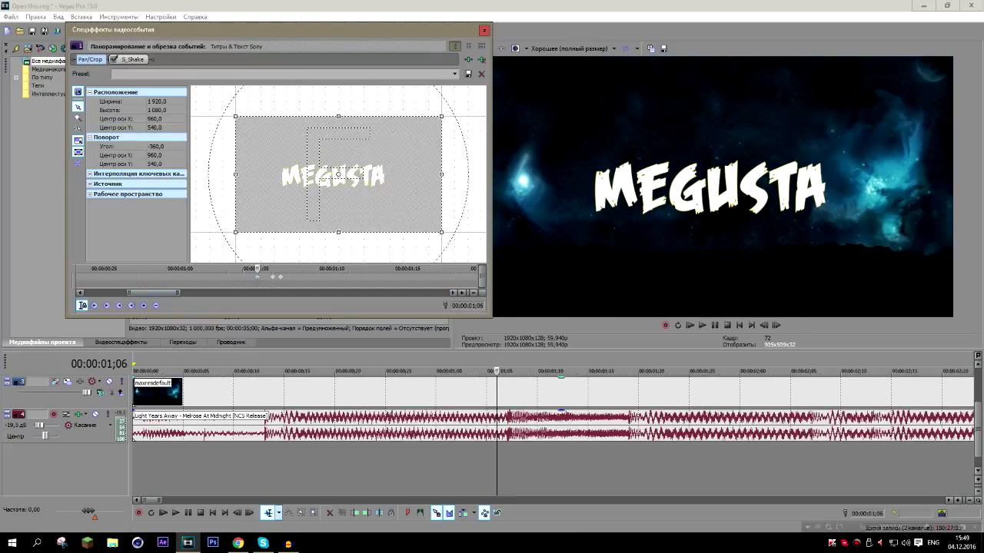
left_click(338, 176)
key("Right")
scroll(338, 175, "down", 1)
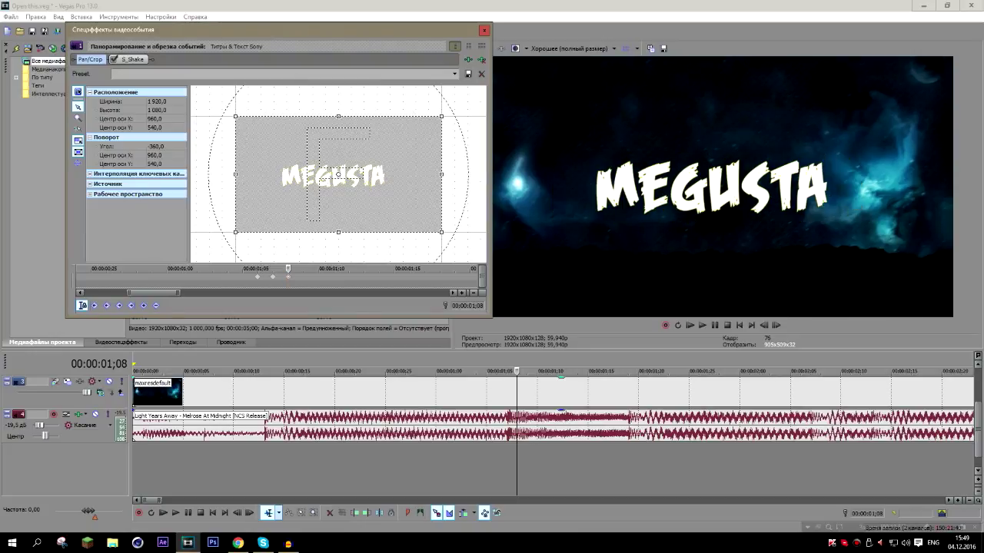
key("Left")
key("space")
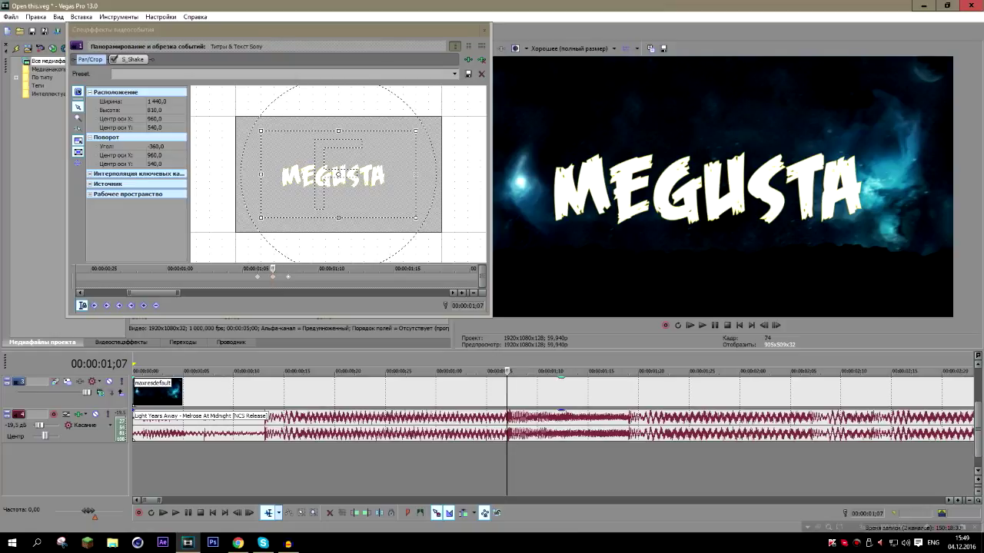
Step: Preview the pulse section from 01;26 and return the playhead to 01;19
key("Right")
key("Right")
key("Right")
key("space")
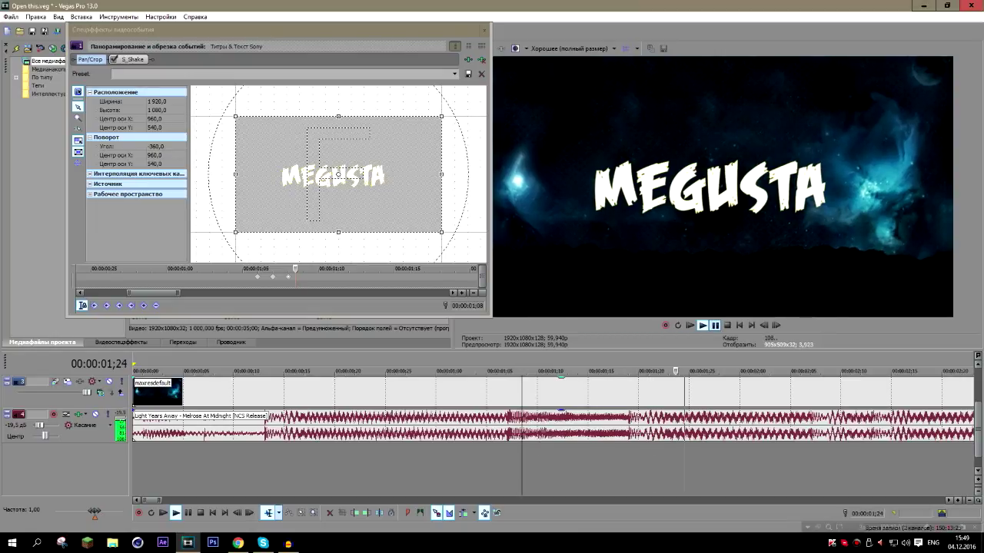
key("Return")
key("space")
key("Return")
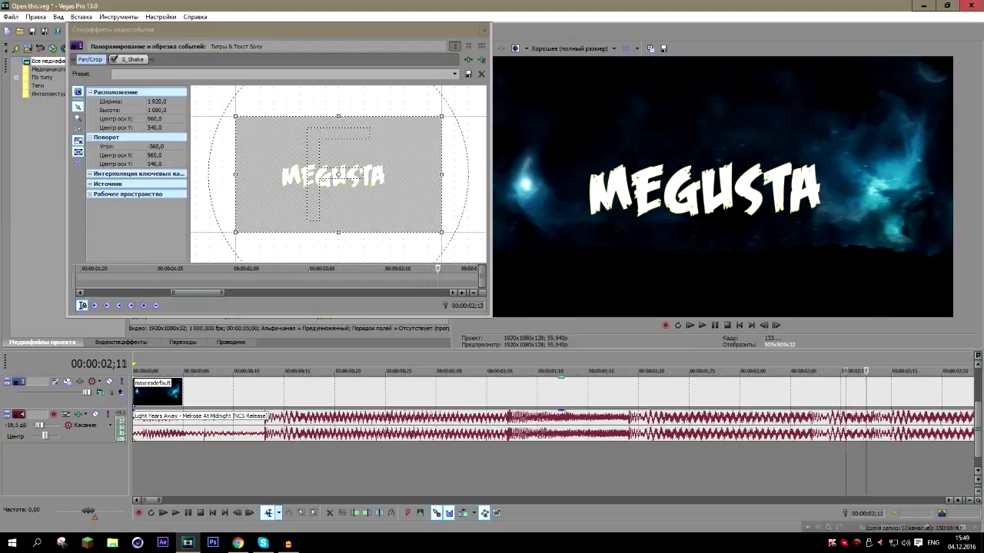
key("space")
key("space")
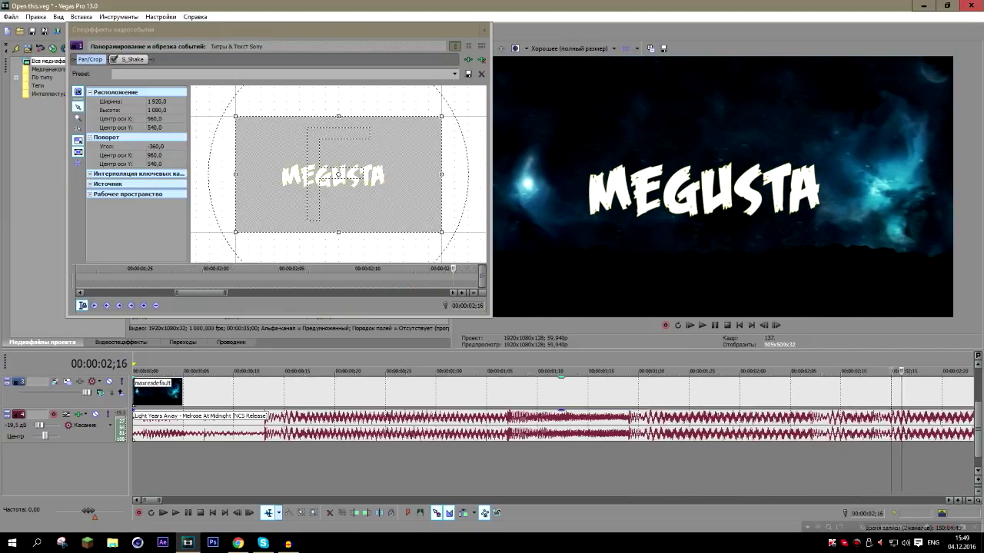
key("space")
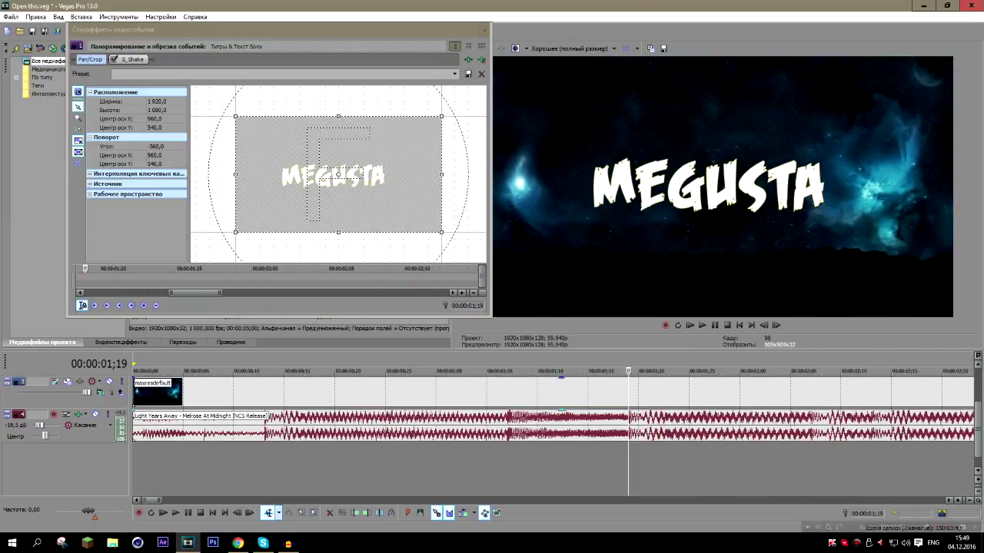
Step: Shrink the title frame to 1440×810 at 01;19 for a zoom-in pulse
left_click_drag(196, 292, 182, 292)
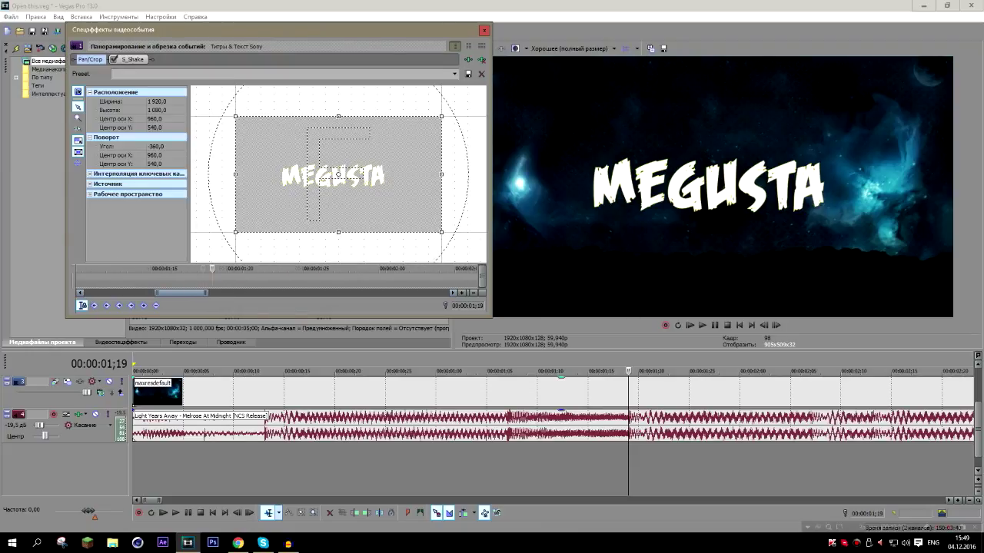
left_click_drag(182, 292, 162, 292)
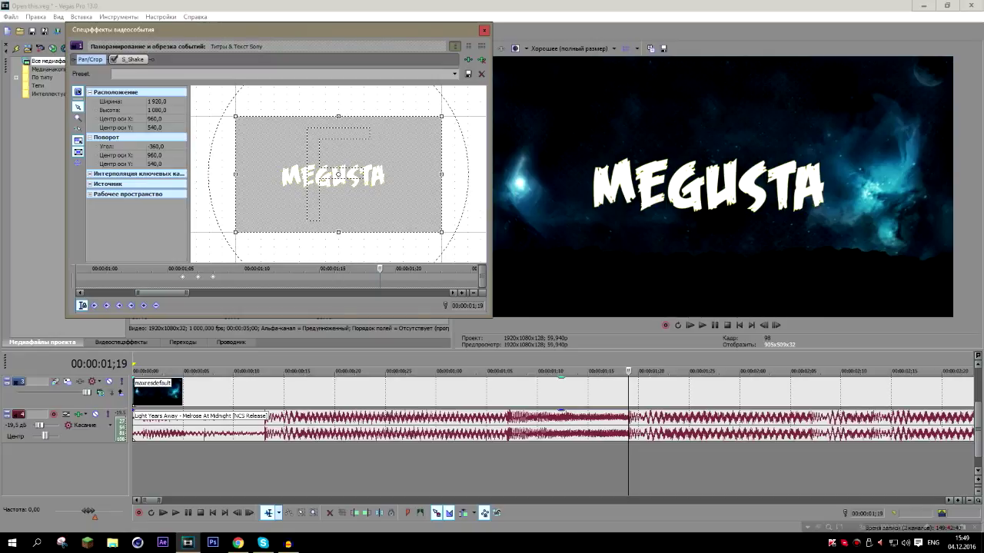
left_click(154, 284)
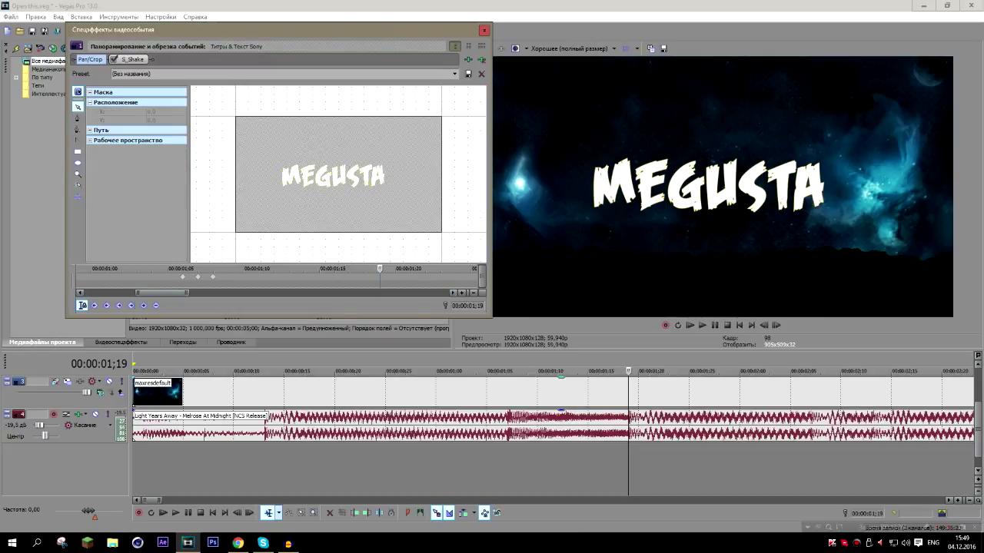
left_click(153, 277)
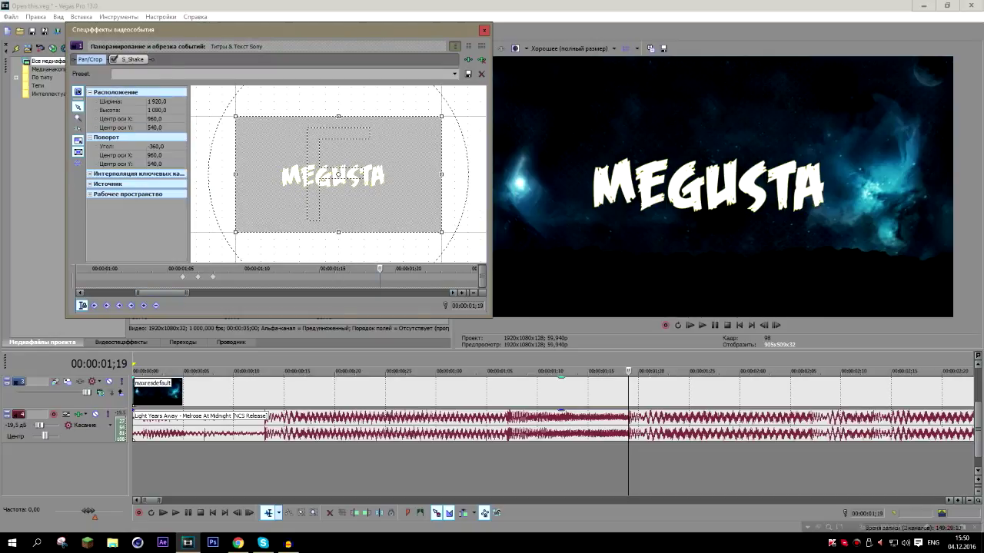
left_click_drag(441, 232, 415, 218)
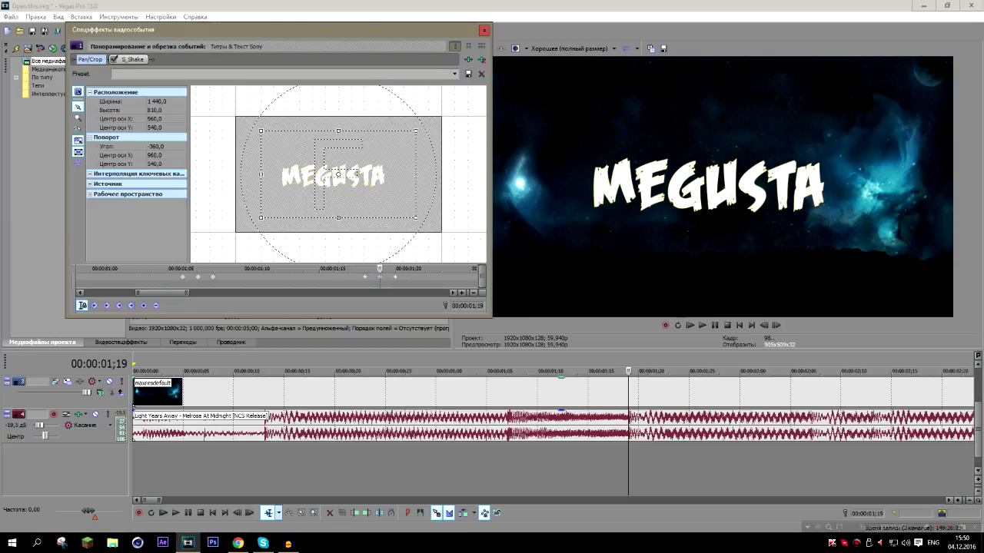
Step: Review the pulse around 01;18, then step ahead to 02;10 where the title returns to 1920×1080
left_click_drag(628, 371, 638, 372)
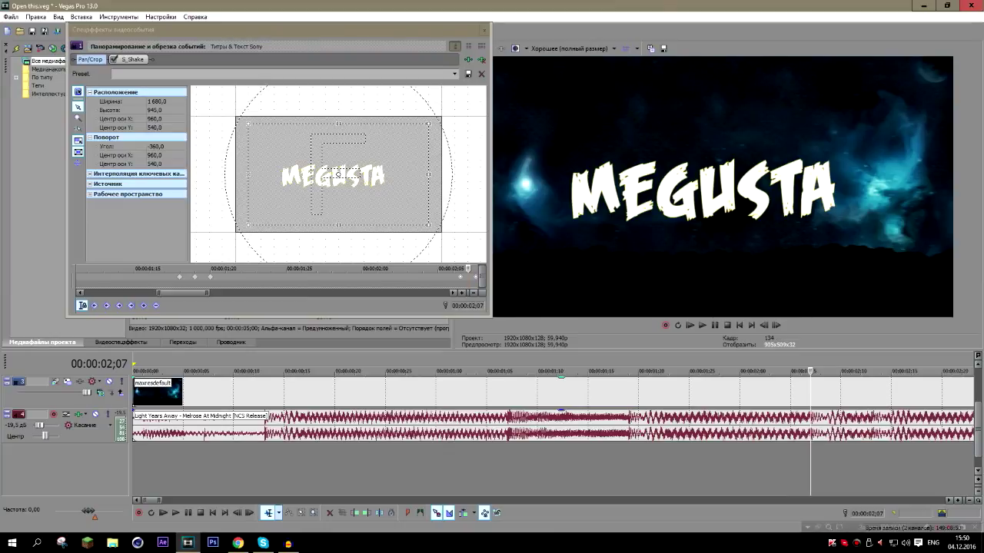
scroll(339, 174, "up", 2)
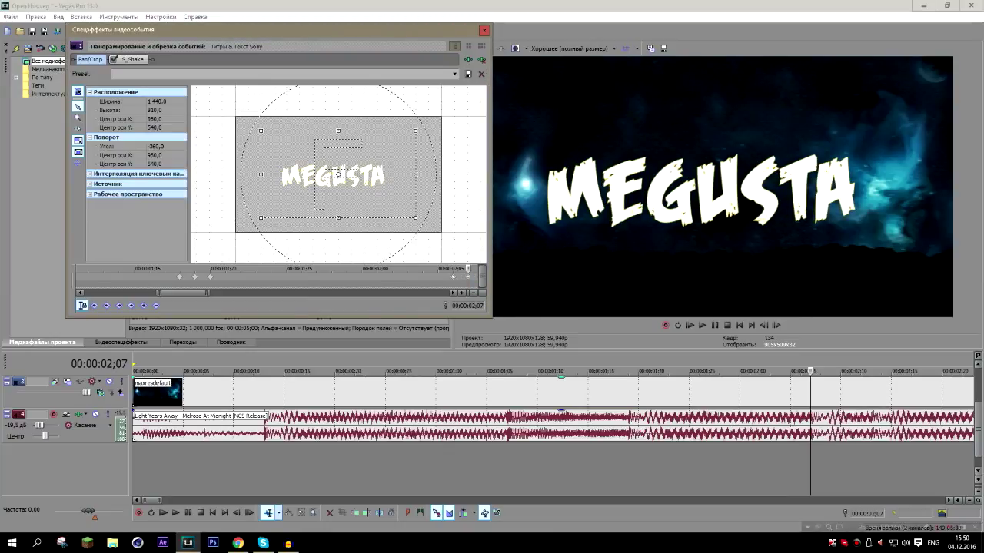
key("Right")
key("Right")
key("Right")
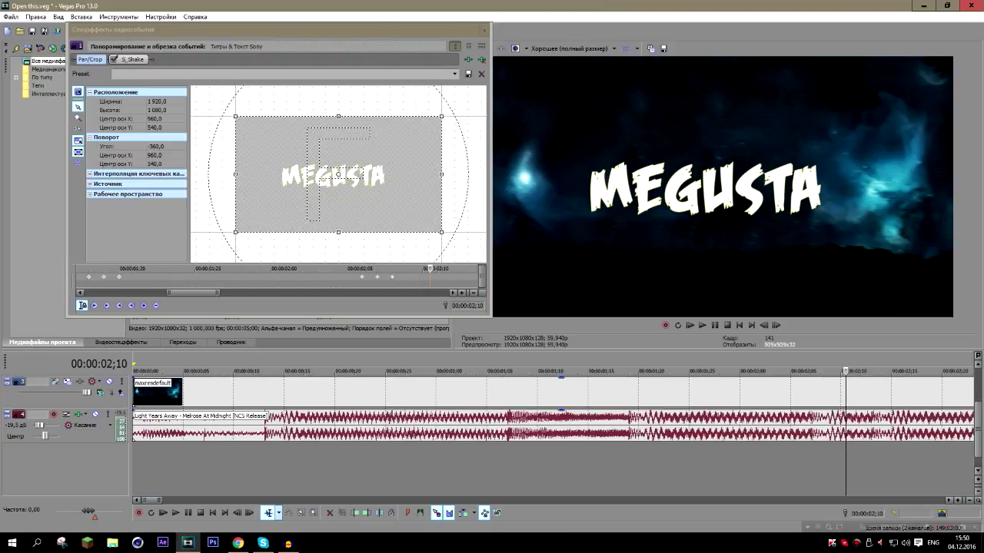
key("Down")
key("Down")
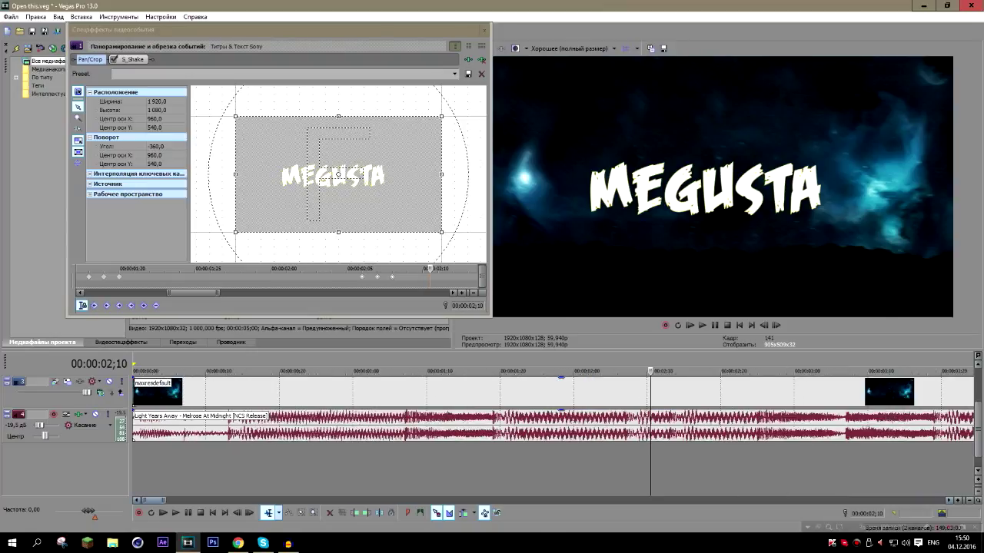
key("Down")
key("Down")
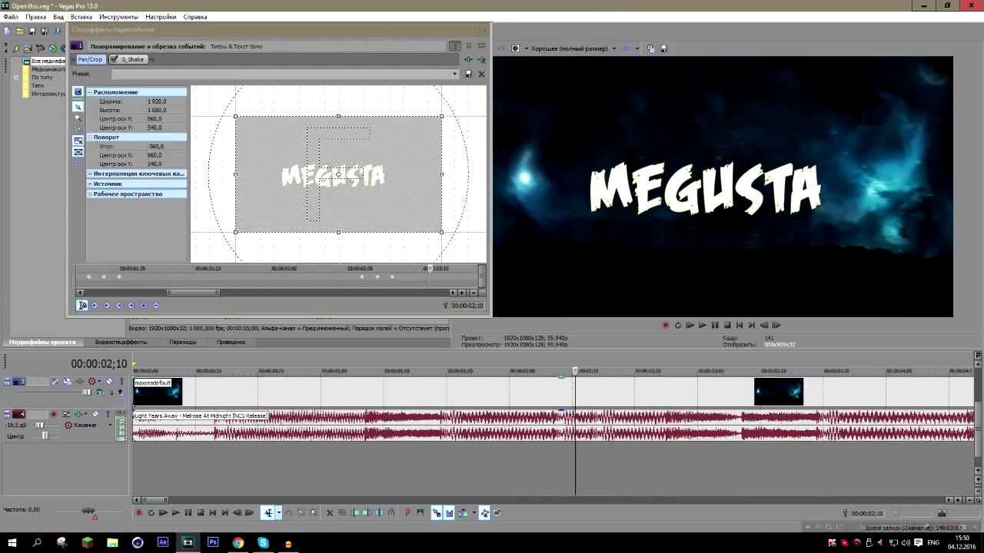
left_click(574, 392)
key("Right")
key("Right")
key("Right")
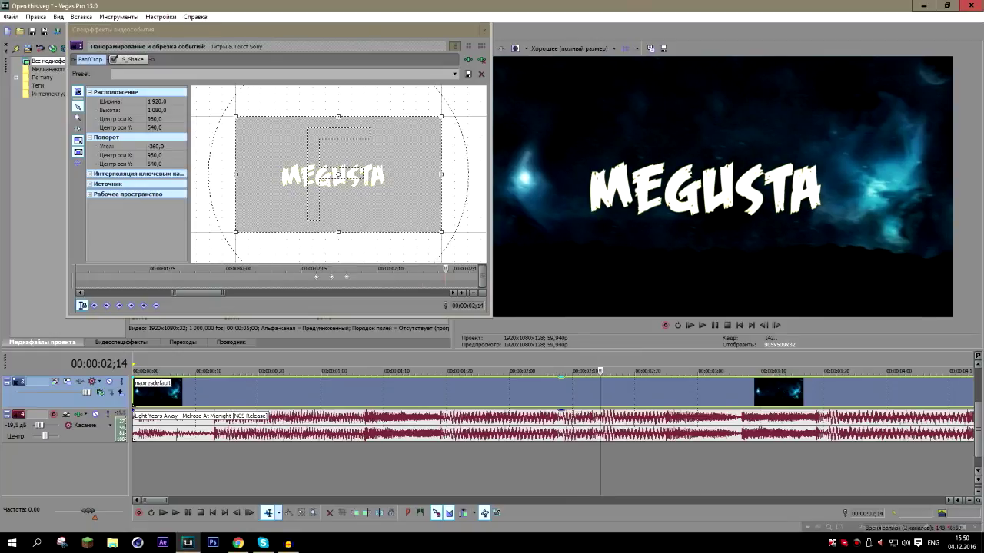
key("space")
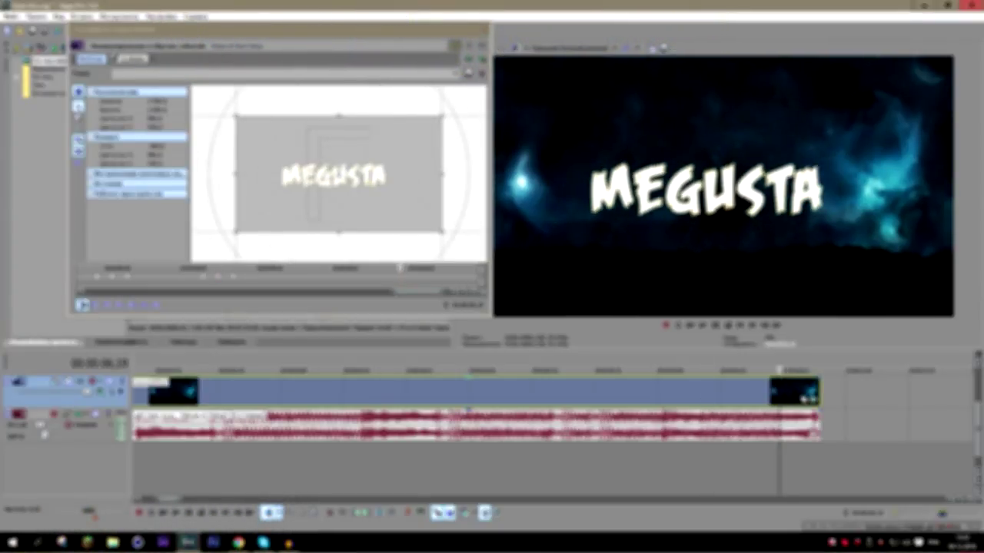
left_click_drag(812, 435, 792, 434)
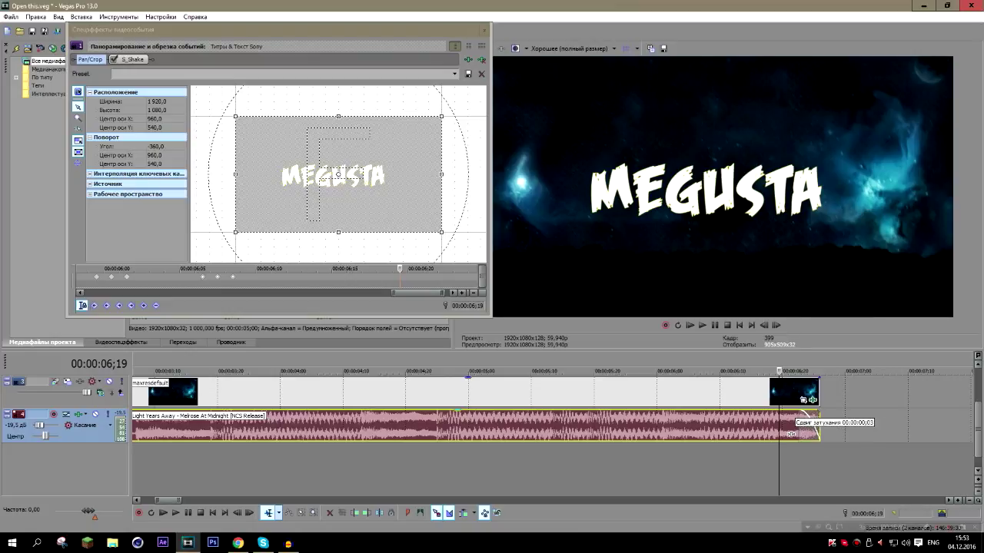
Step: Drag a short fade-out onto the end of the grouped song and MEGUSTA title events
left_click_drag(792, 434, 791, 434)
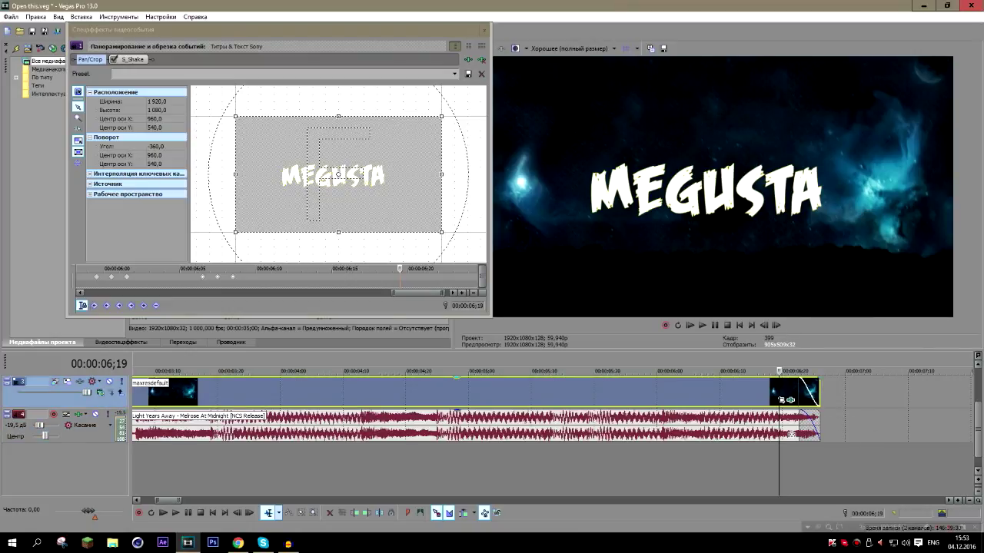
left_click(782, 400)
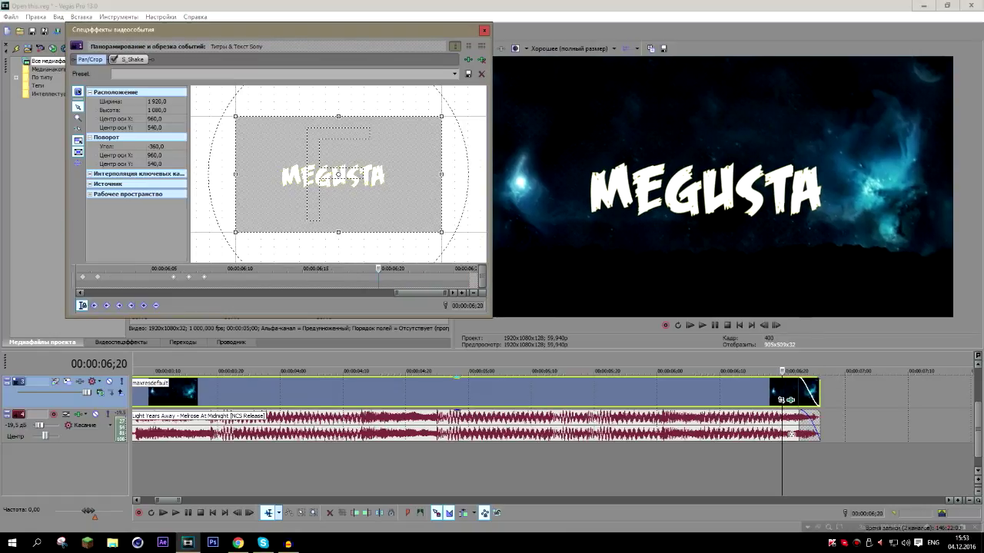
scroll(338, 174, "down", 3)
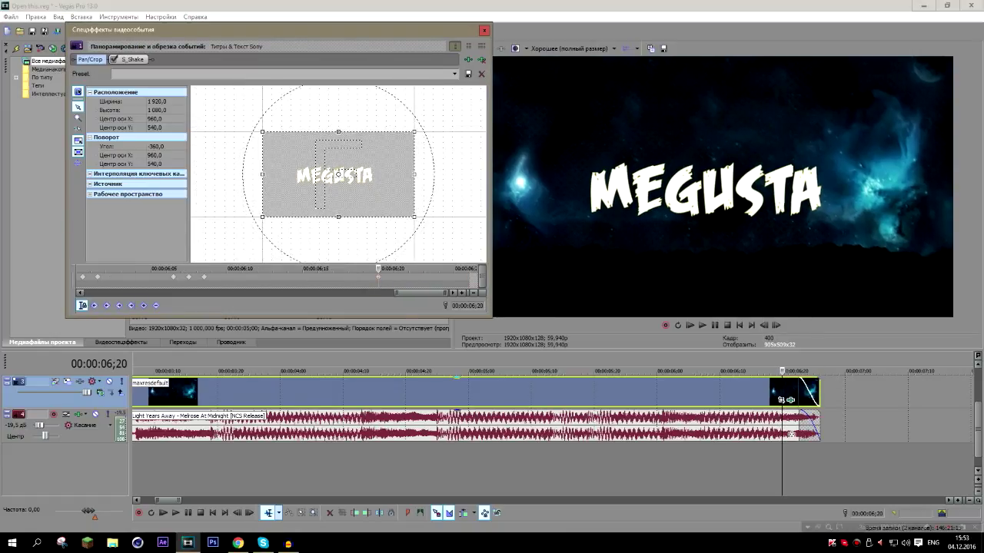
Step: At the last frame 06;26, enlarge the title frame to 15360×8640 with angle -707.5
key("Right")
scroll(415, 278, "up", 5)
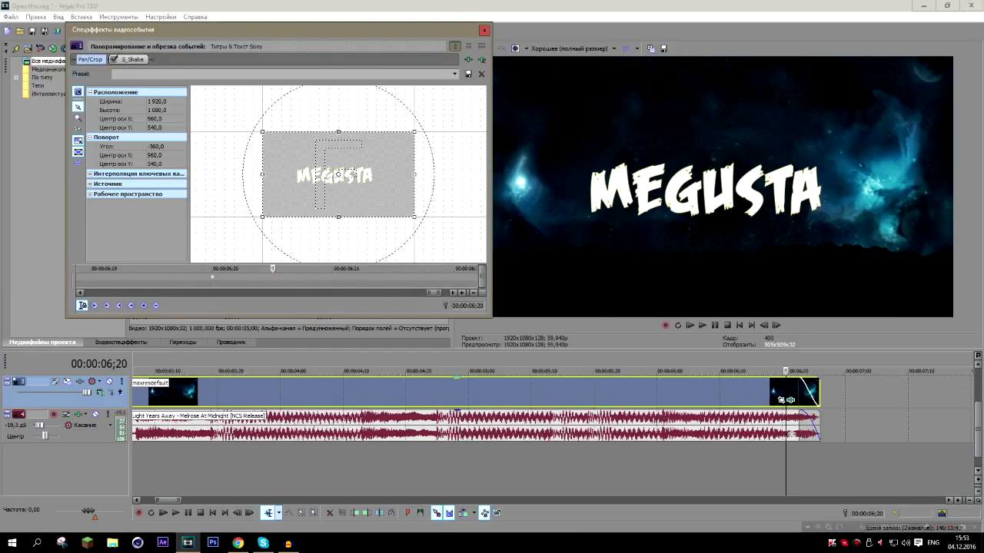
scroll(338, 175, "down", 1)
scroll(415, 278, "down", 5)
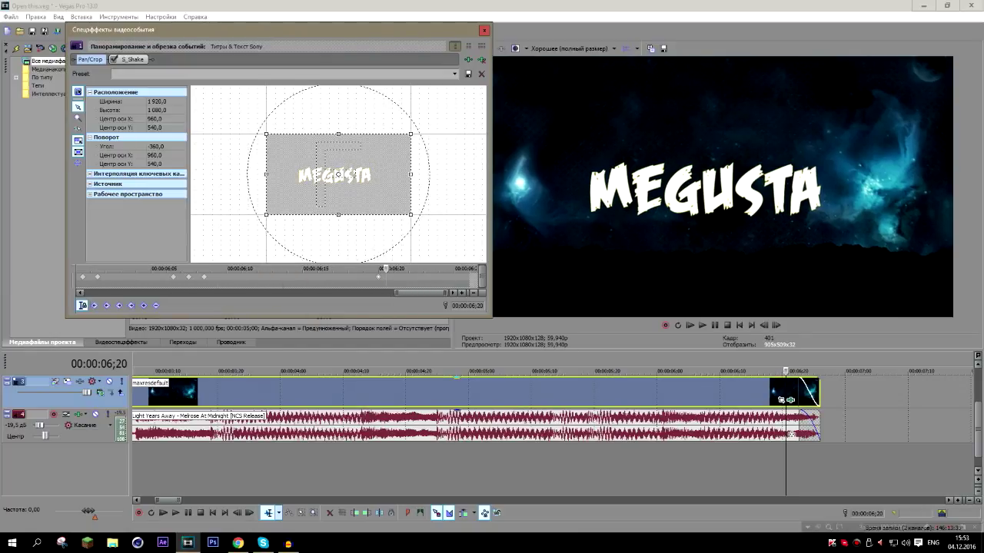
key("Right")
key("Right")
key("Right")
key("Right")
key("Right")
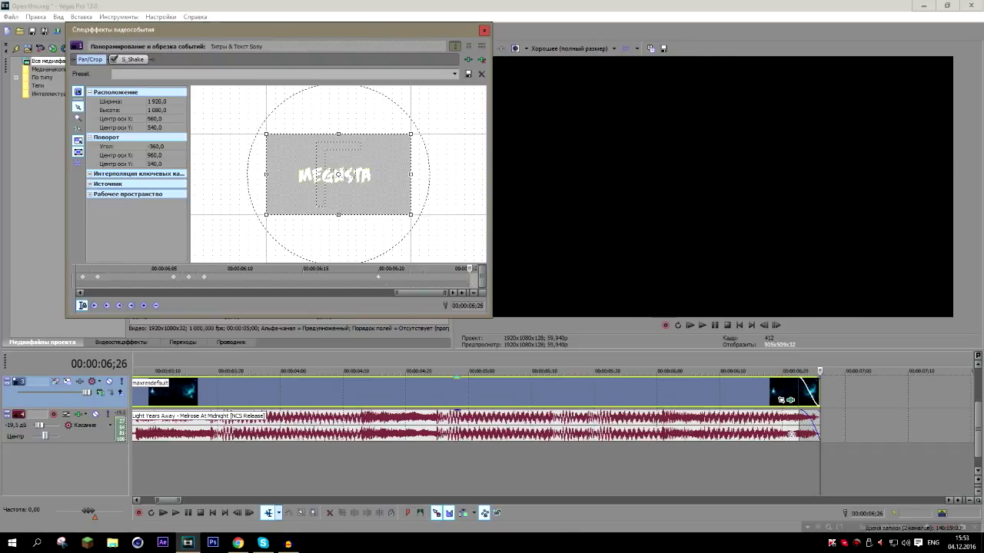
left_click_drag(412, 137, 416, 151)
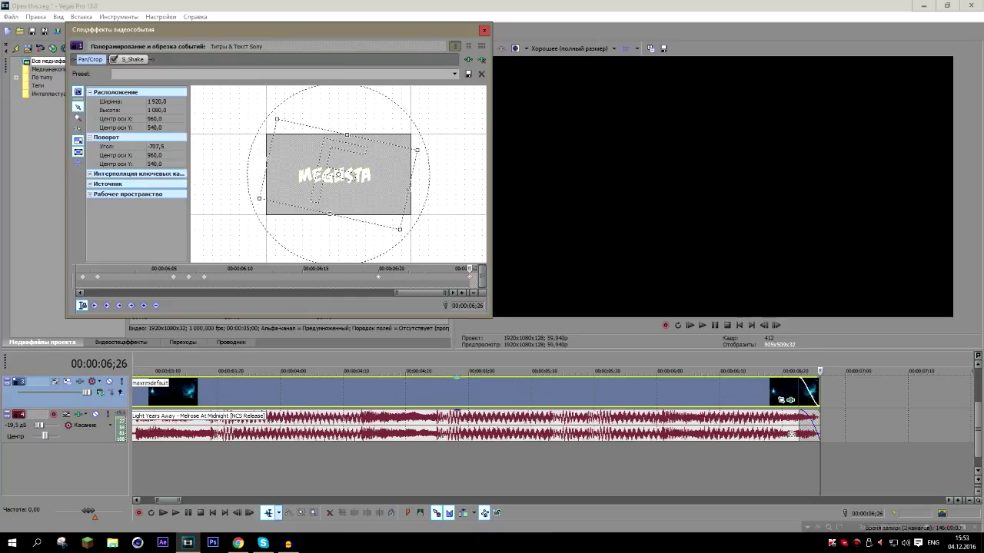
Step: Step through frames 06;22 to 06;26 to review the spinning zoom-out exit
scroll(338, 175, "down", 2)
scroll(339, 176, "down", 2)
scroll(339, 175, "down", 2)
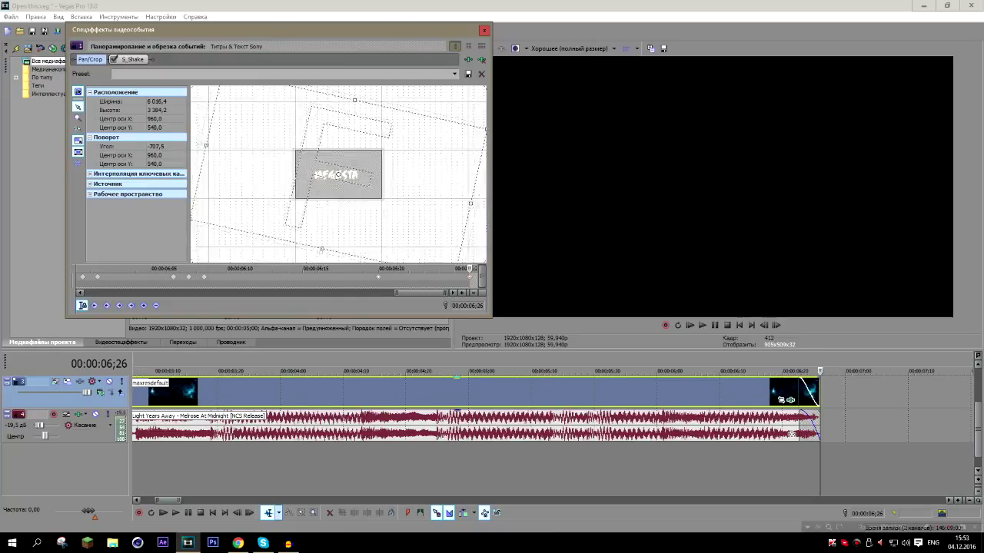
scroll(339, 175, "down", 2)
scroll(338, 175, "down", 3)
scroll(339, 175, "down", 4)
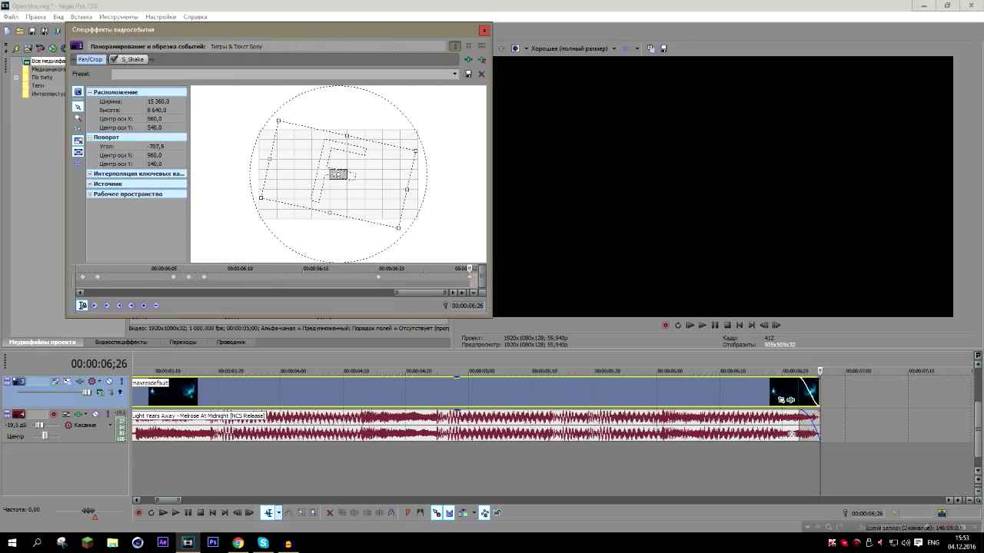
key("Left")
key("Left")
key("Left")
key("Left")
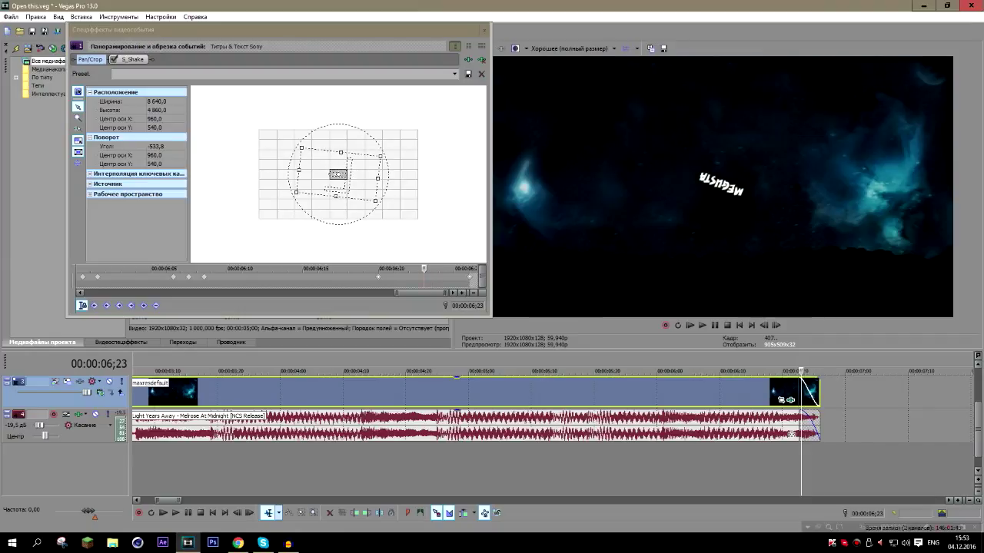
key("Left")
key("Left")
key("Left")
key("Left")
key("Left")
key("Left")
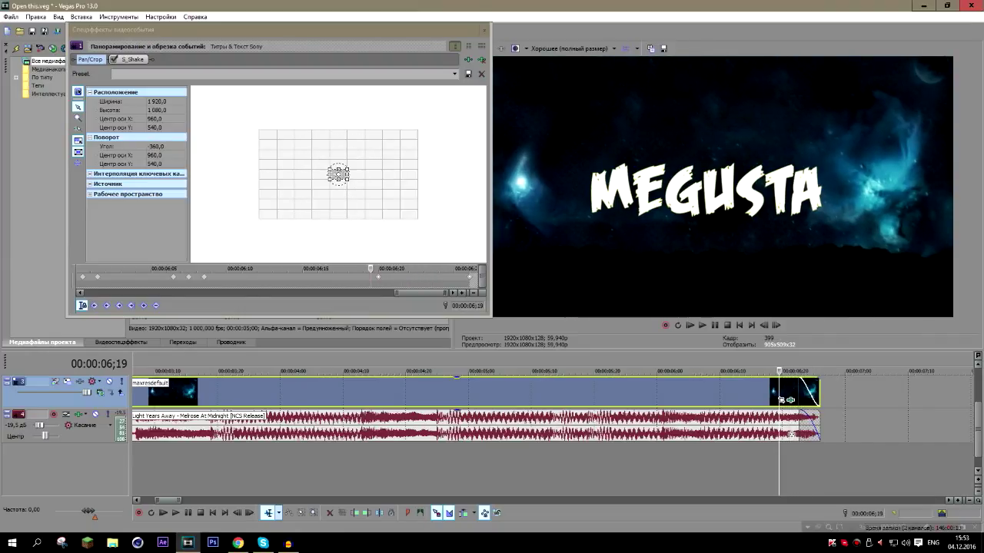
key("Right")
key("Right")
key("Right")
key("Right")
key("Right")
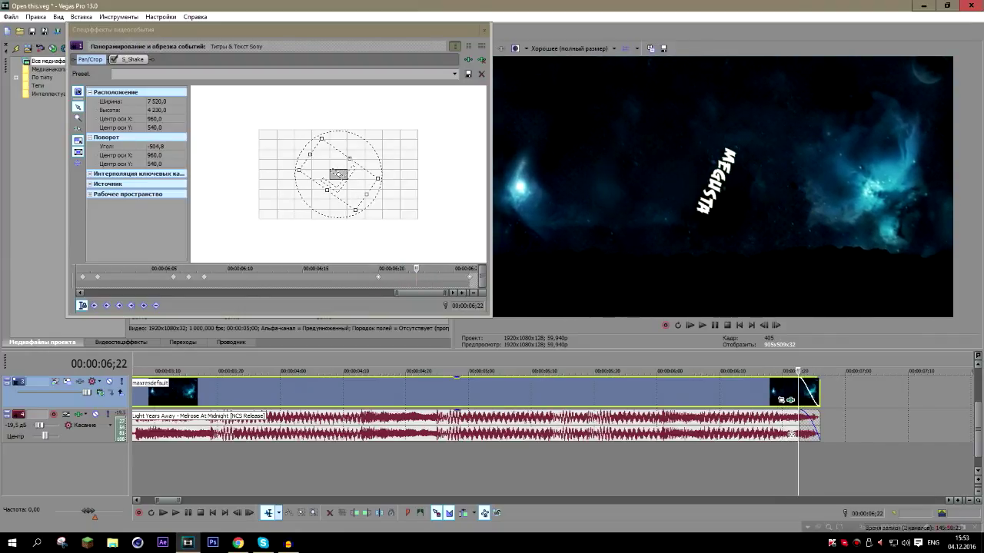
key("Right")
key("Right")
key("Right")
key("Right")
key("Right")
key("Right")
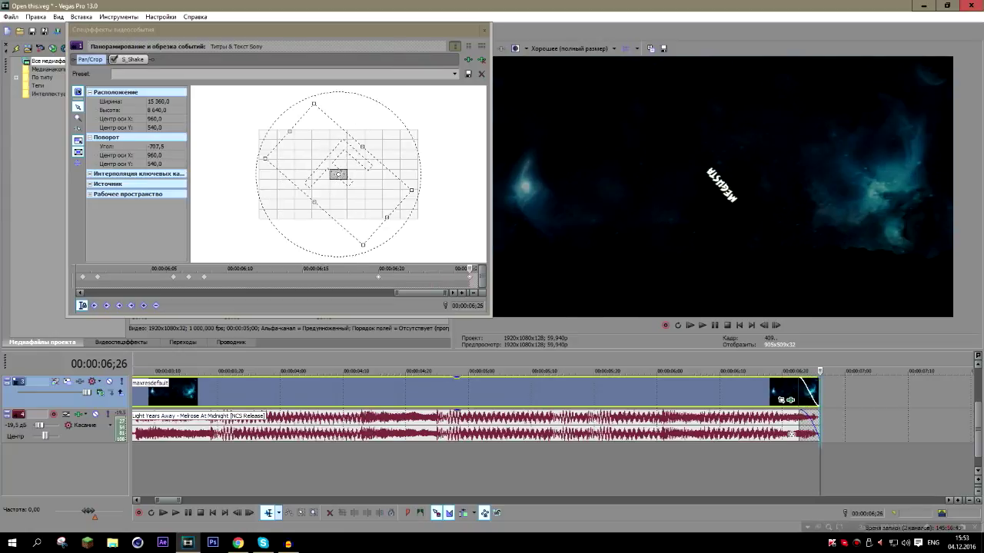
key("Right")
scroll(477, 434, "up", 2)
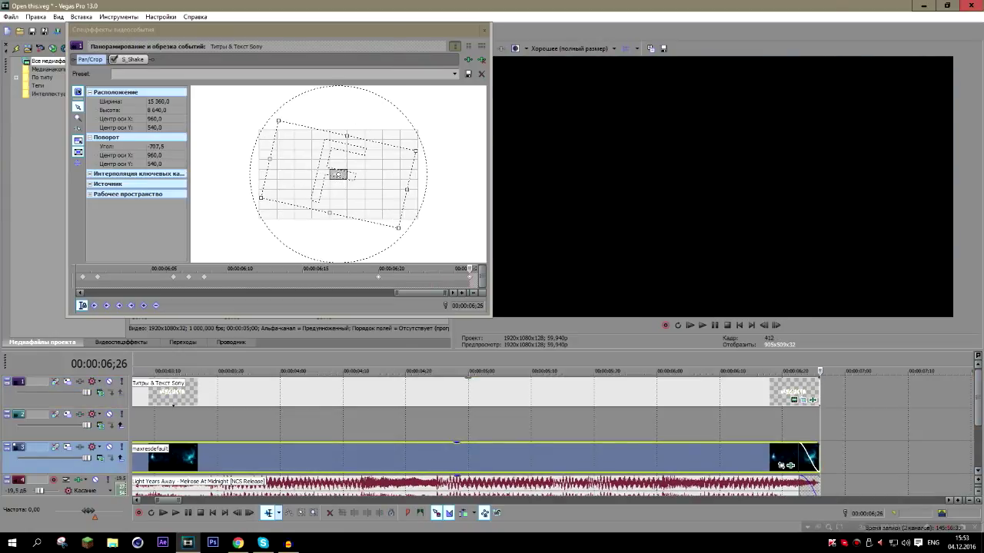
Step: Select the MEGUSTA title event, jump to the project start, and close its Pan/Crop settings
left_click(799, 388)
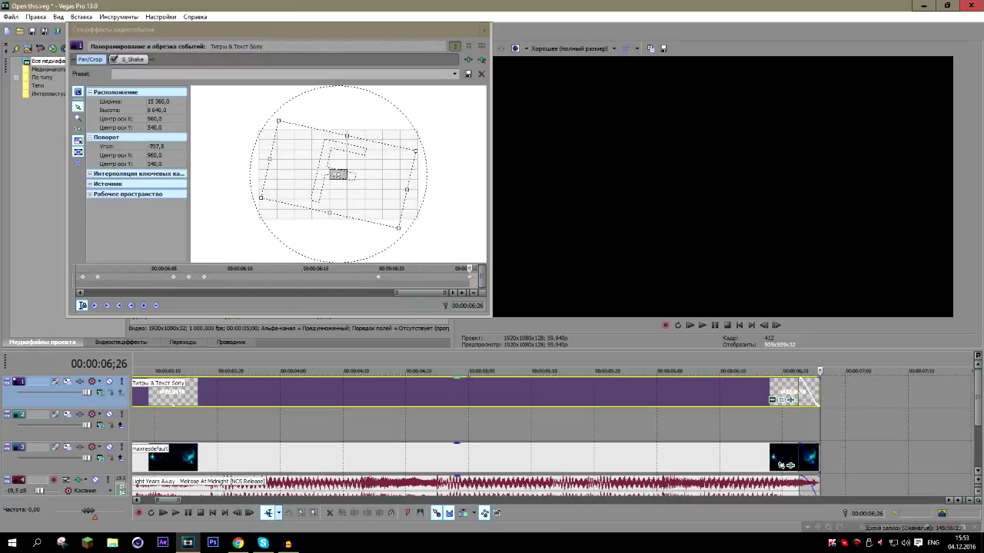
scroll(476, 431, "down", 2)
scroll(477, 430, "down", 2)
scroll(477, 430, "down", 2)
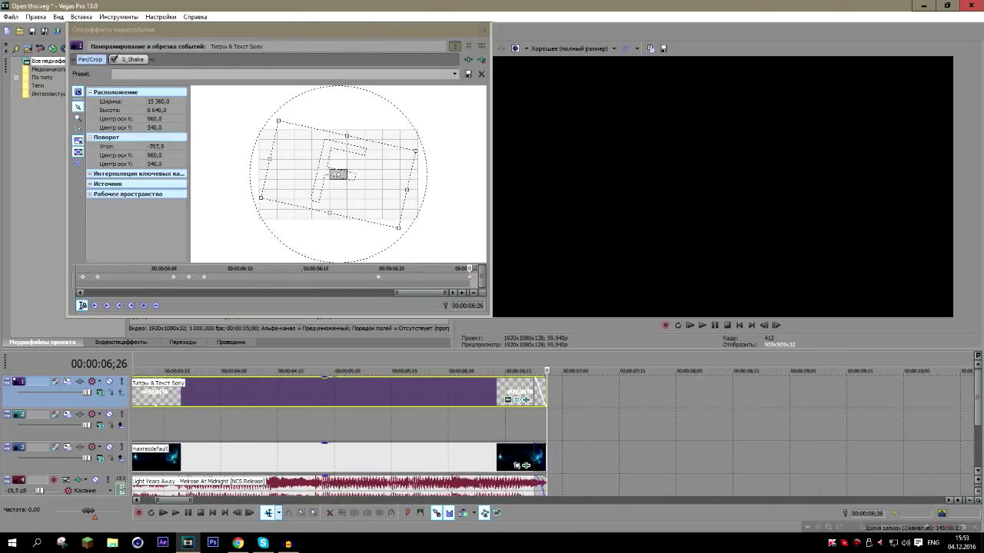
key("ctrl+Home")
key("Delete")
scroll(554, 435, "up", 1)
scroll(637, 466, "down", 1)
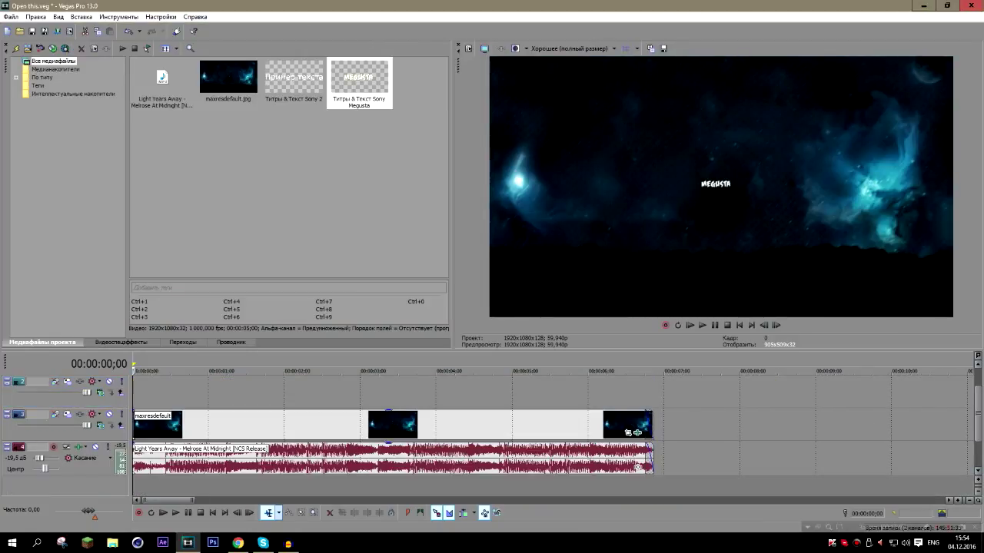
scroll(637, 466, "up", 1)
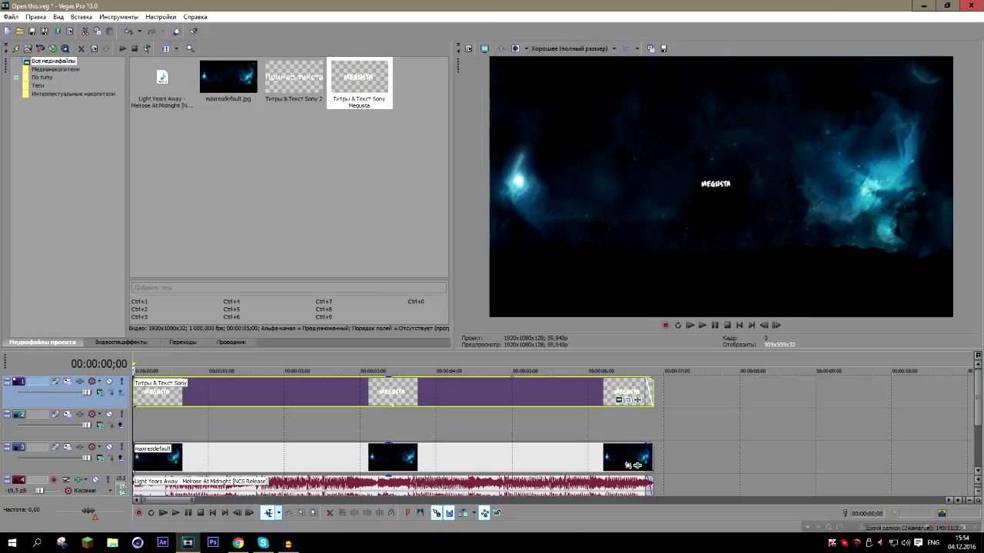
left_click(636, 465)
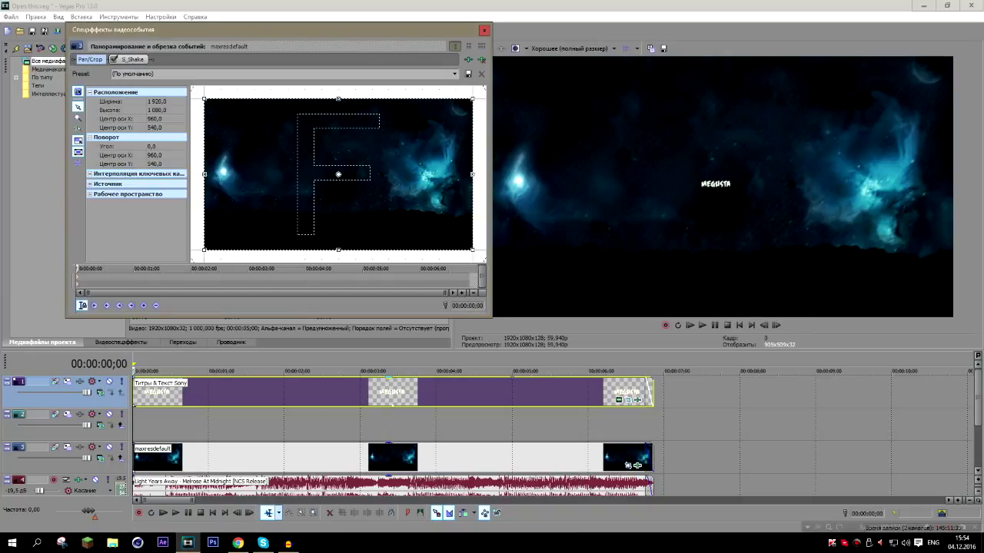
Step: Play the intro and frame-step to find where the title reaches full size around ;12–;13
key("space")
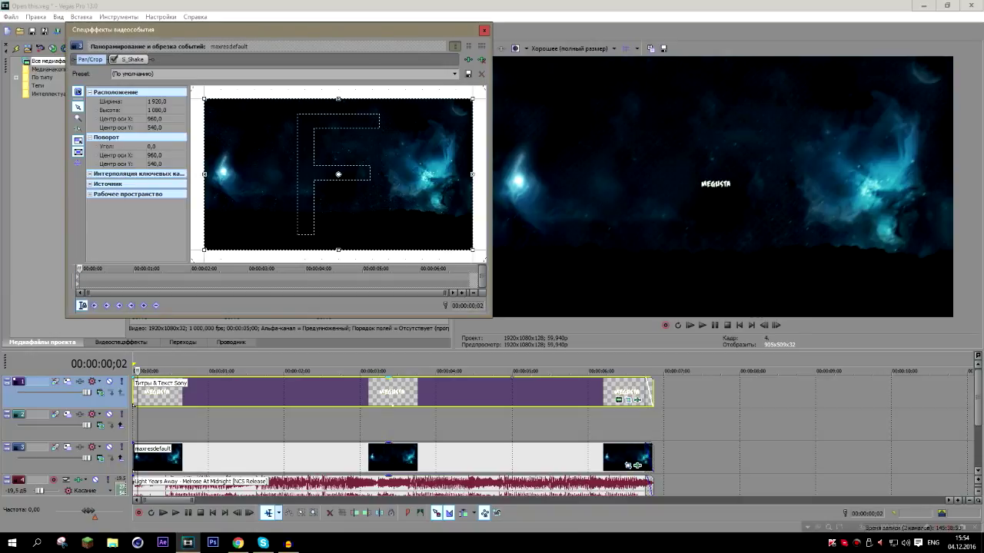
key("Left")
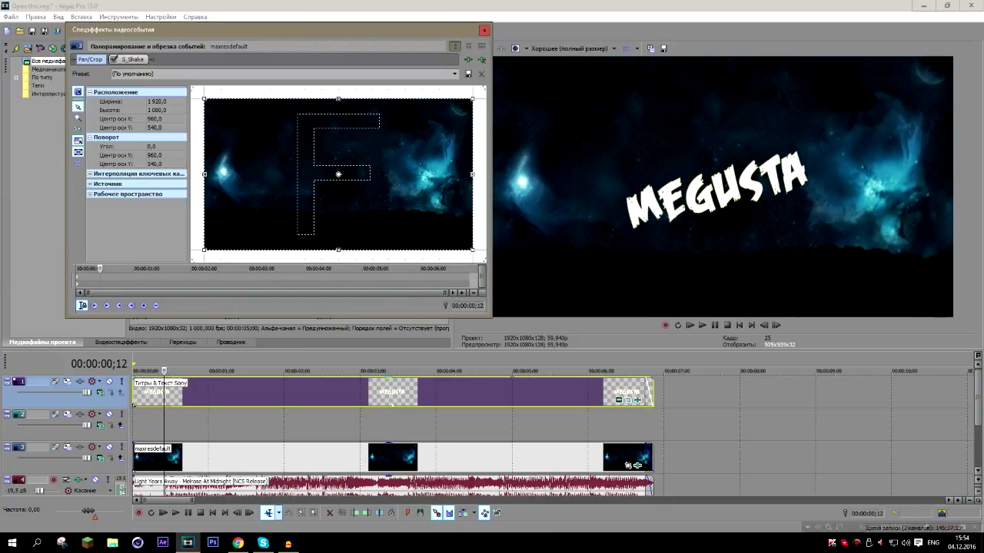
scroll(637, 465, "up", 2)
scroll(637, 465, "up", 3)
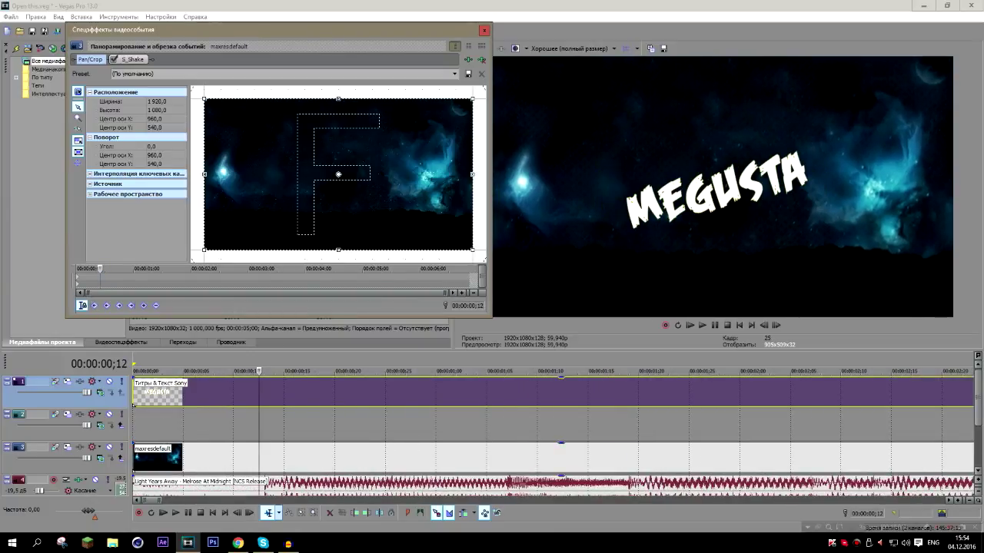
key("Right")
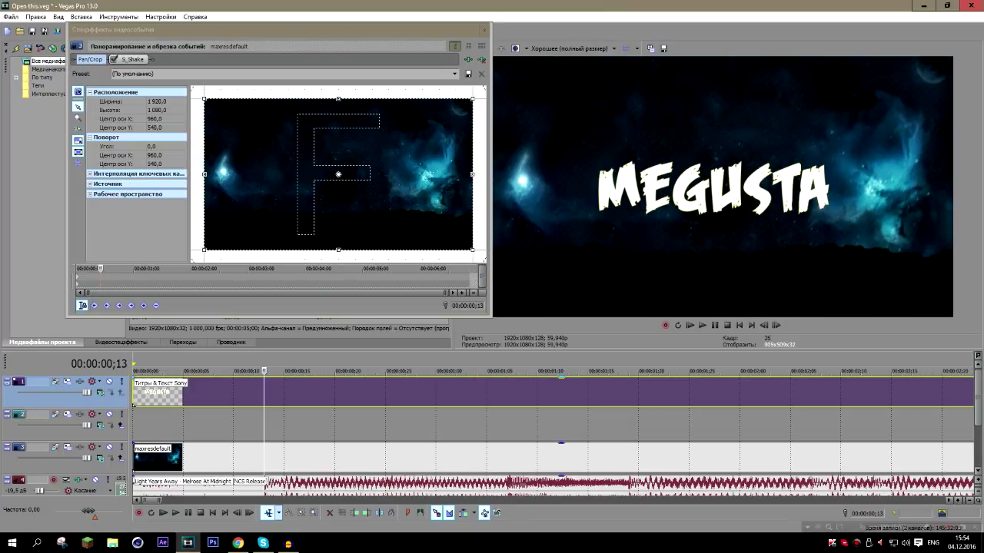
key("Left")
key("Left")
key("Left")
scroll(190, 259, "up", 3)
key("Right")
key("Right")
key("Right")
key("Right")
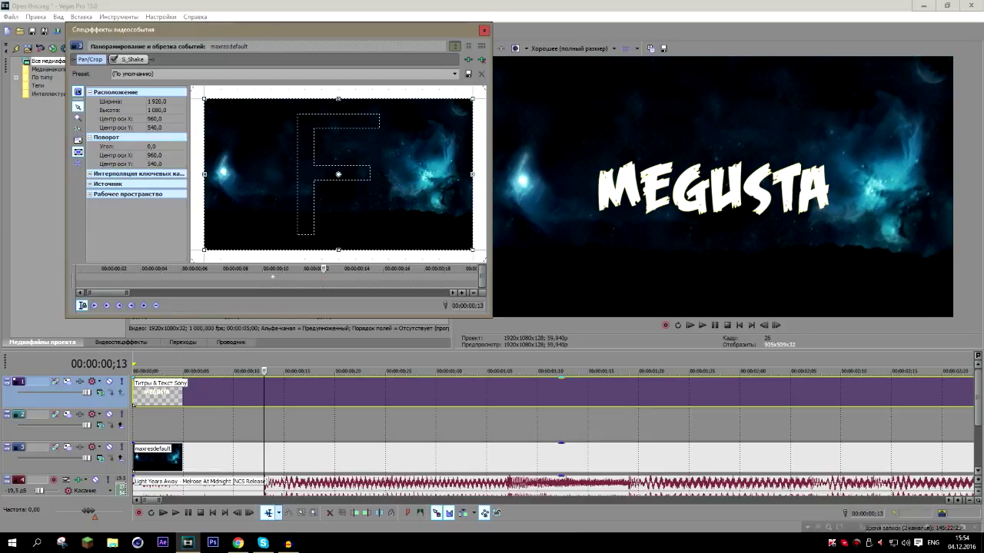
Step: Squash the background frame's height to about 568 at ;13, adding a keyframe, and play it back
left_click_drag(338, 250, 338, 202)
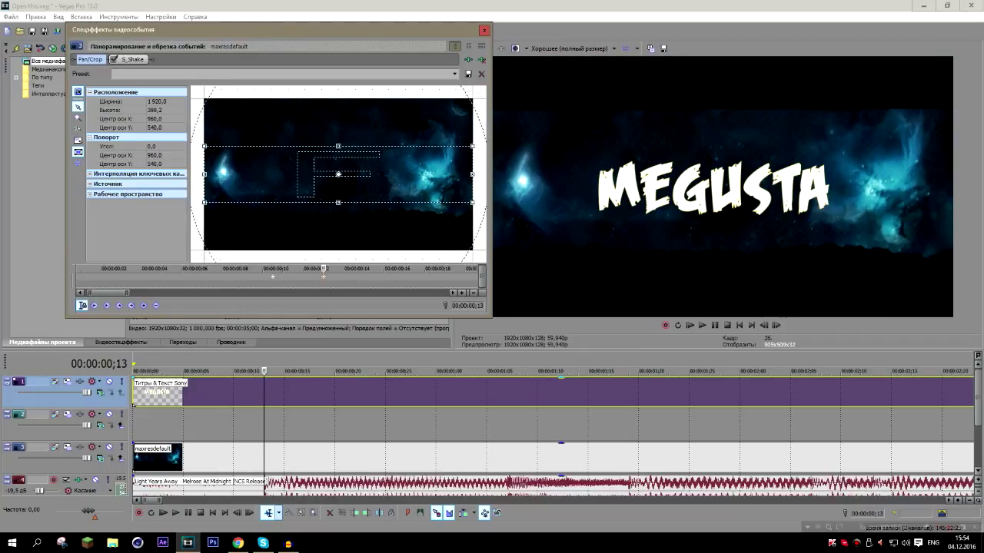
left_click_drag(338, 202, 339, 214)
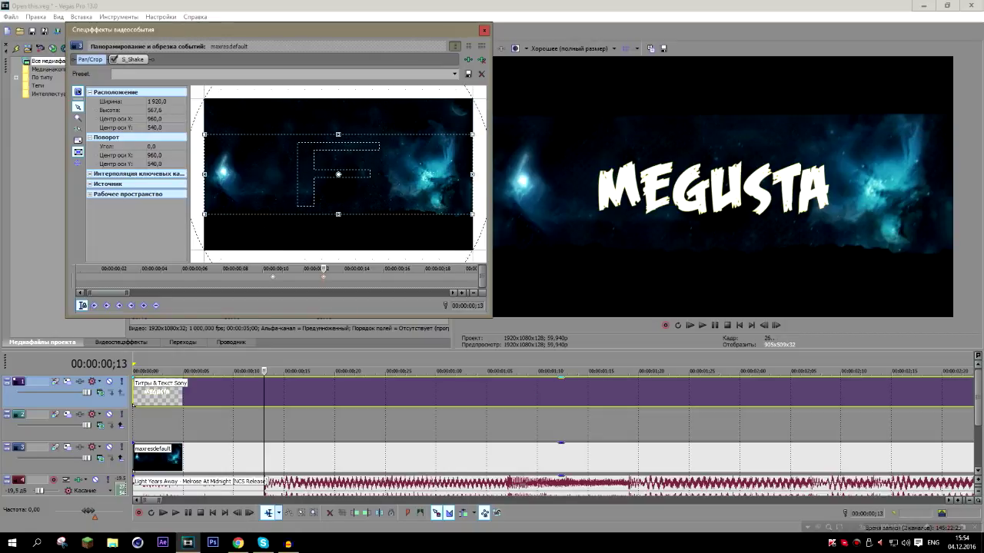
key("Right")
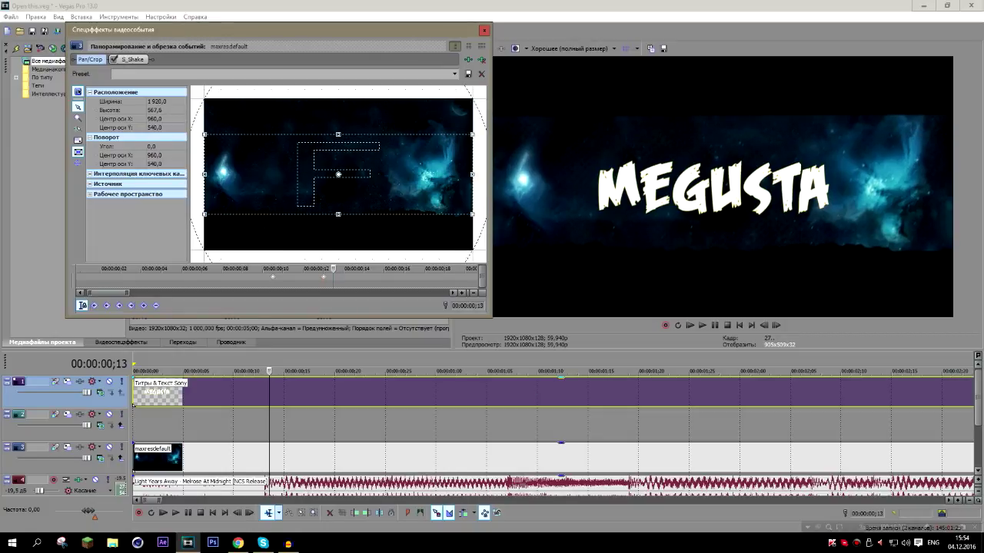
key("l")
key("l")
key("l")
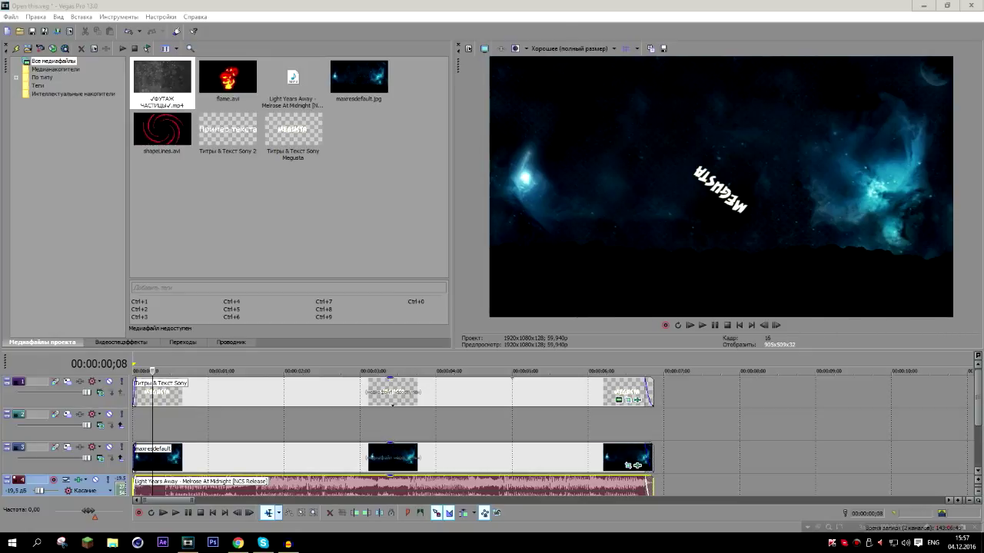
Step: Drag flame.avi from Project Media onto track 2 at about 8 seconds, after the title
left_click_drag(228, 77, 728, 439)
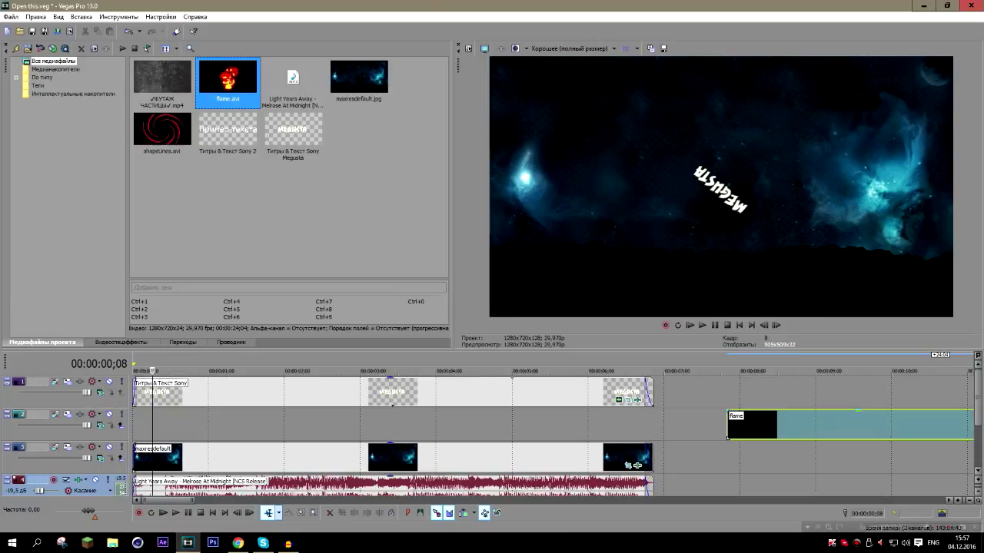
Step: Park the playhead at 08;06 on the flame clip and open its Video Event FX chooser
left_click(769, 427)
left_click(755, 424)
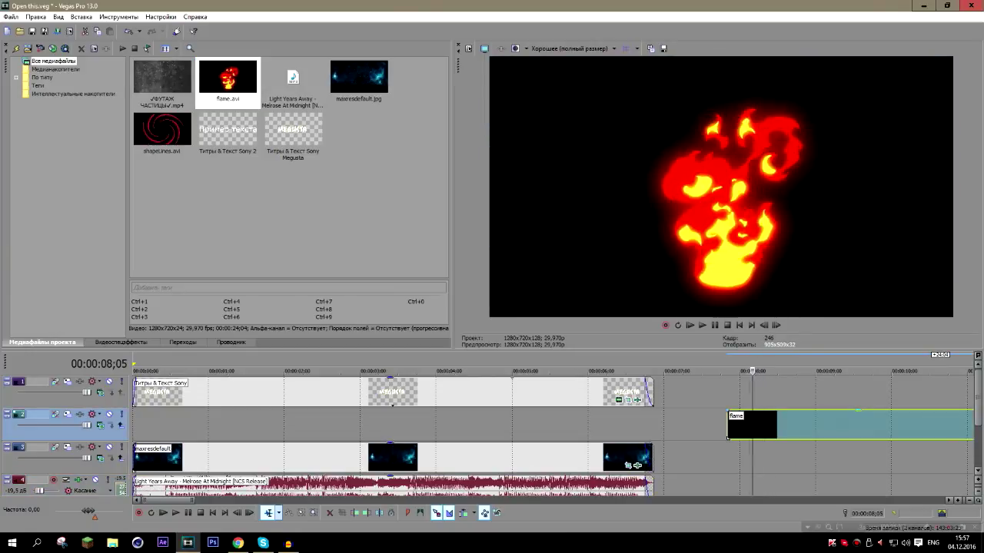
right_click(776, 424)
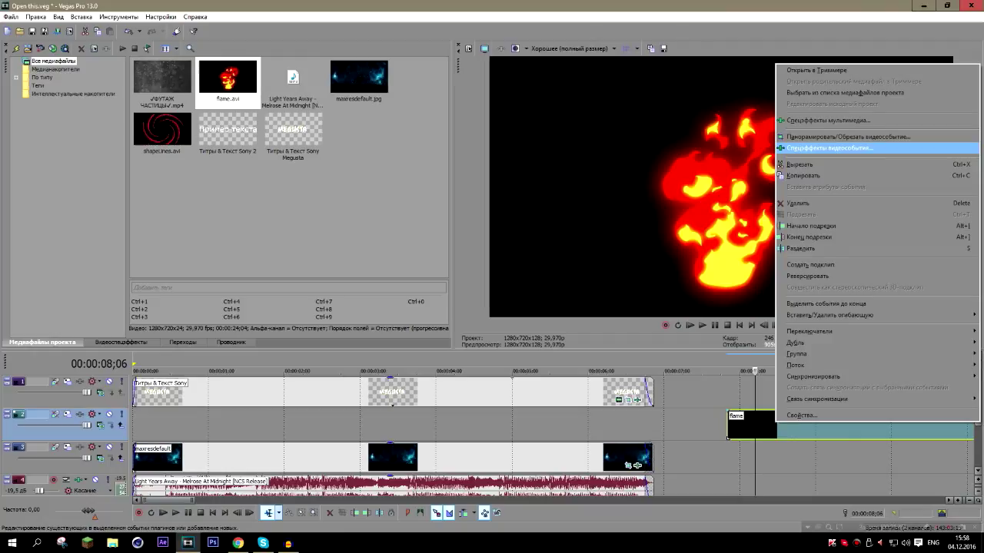
left_click(830, 147)
left_click_drag(364, 402, 653, 402)
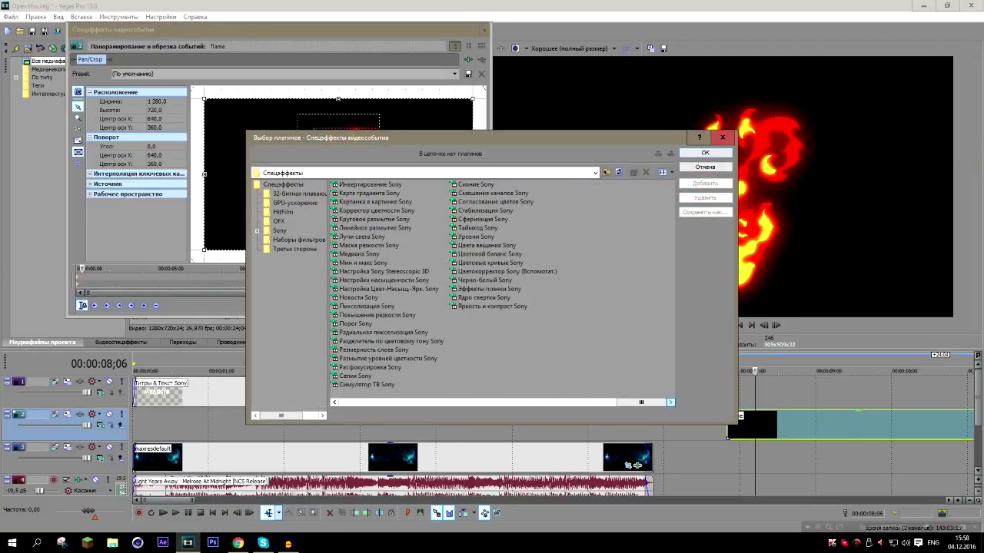
Step: Add the Разделитель по цветовому тону Sony effect to the flame clip and close the FX window
left_click(384, 358)
left_click(381, 332)
left_click(387, 340)
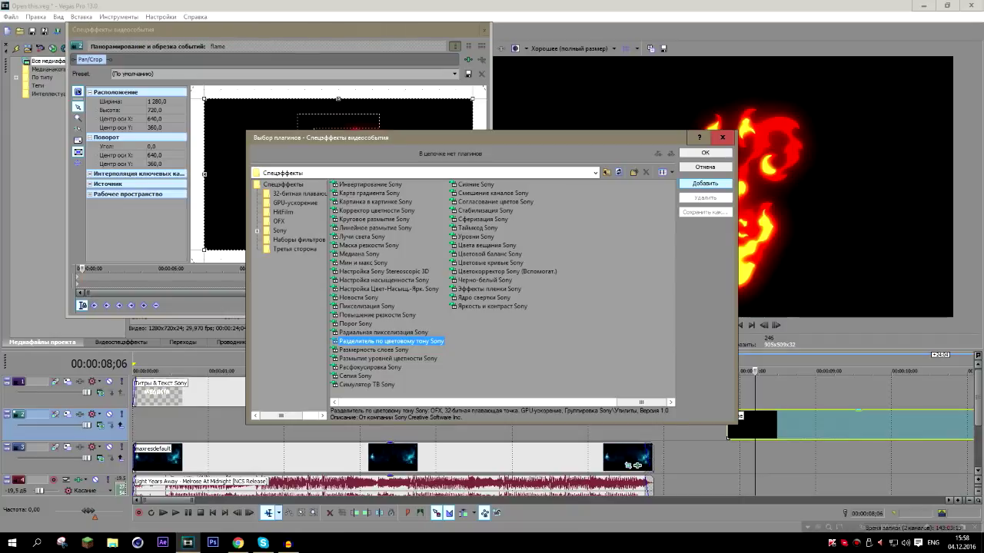
double_click(387, 341)
left_click(172, 106)
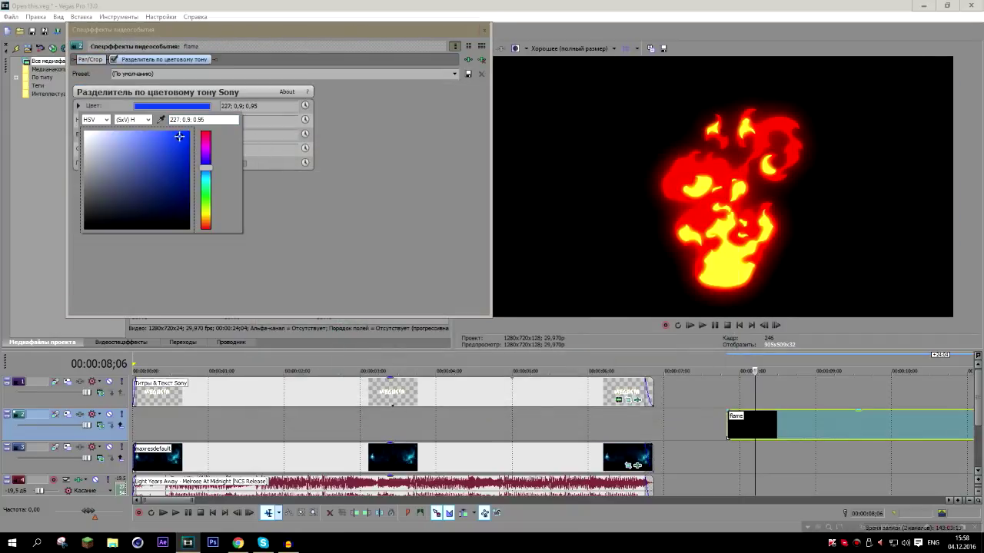
key("Return")
left_click(485, 29)
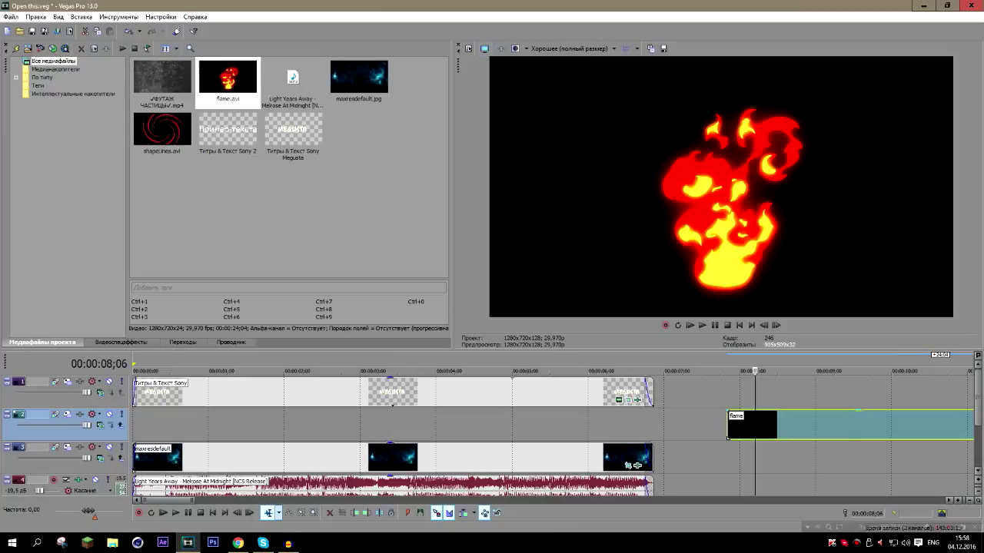
key("Left")
key("Left")
key("Left")
Step: Retime the flame on track 2, splitting it and moving the first part to the title's end
left_click_drag(753, 427, 631, 426)
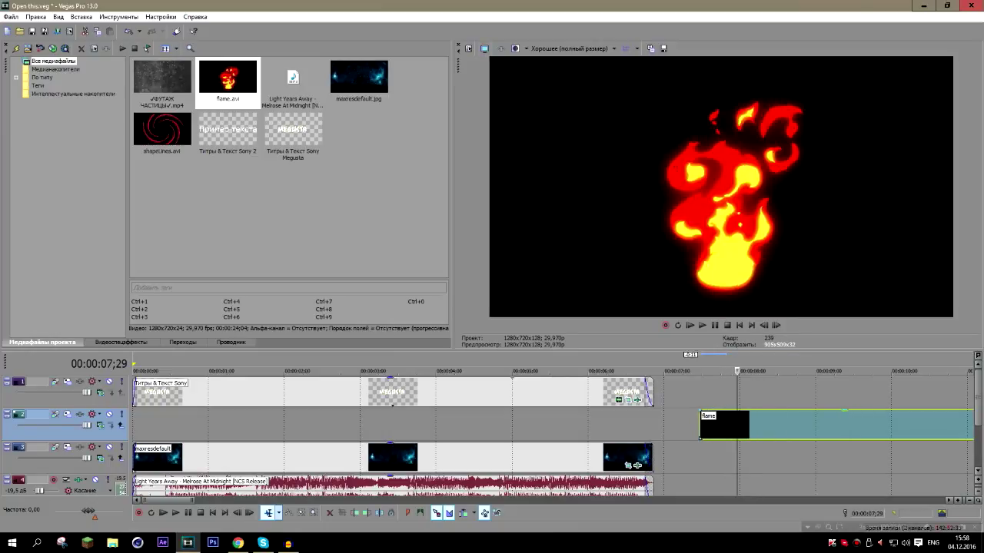
left_click(857, 461)
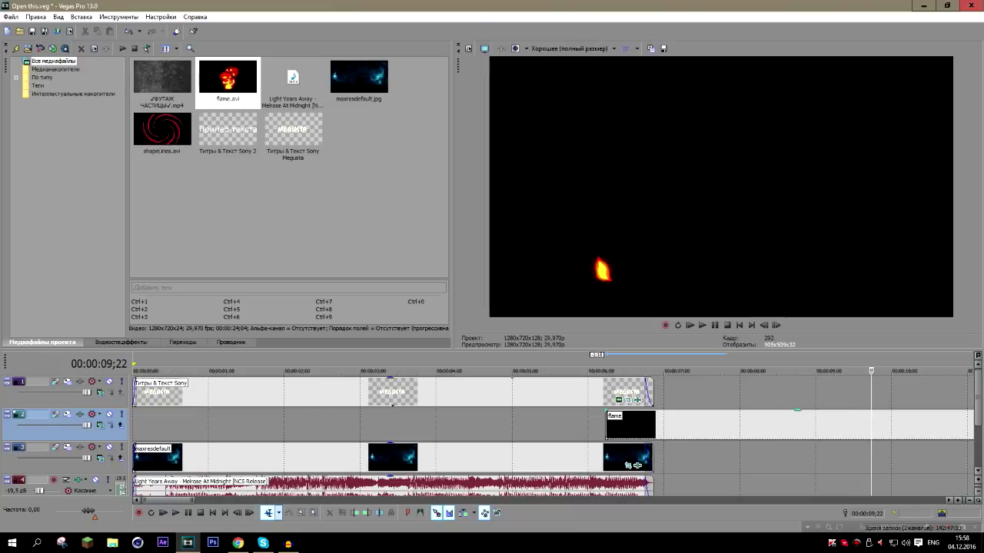
left_click_drag(631, 426, 811, 427)
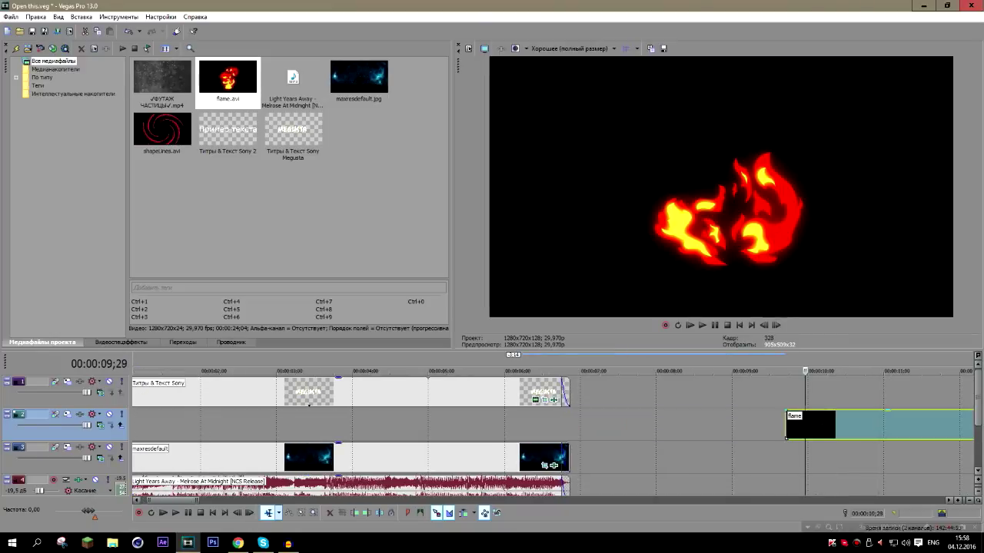
left_click(805, 371)
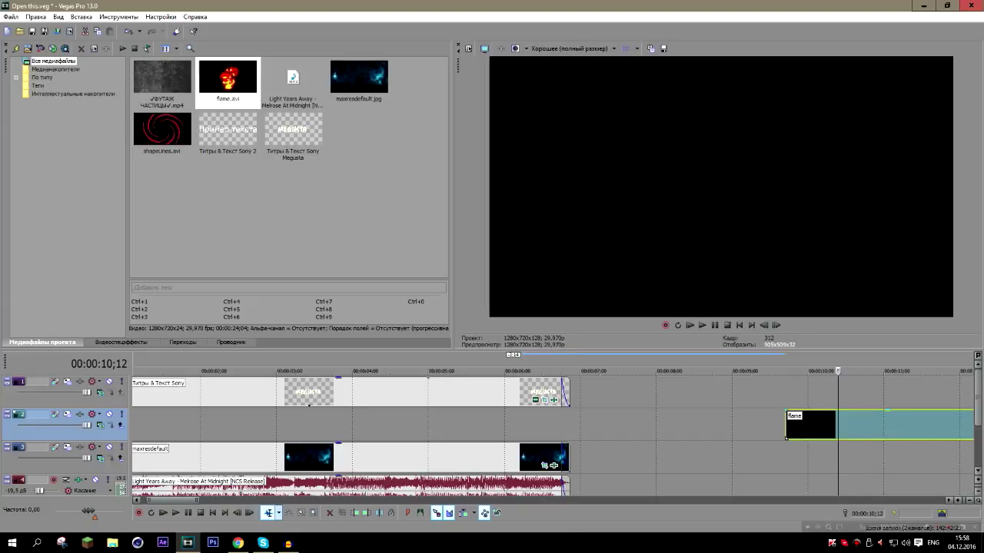
key("s")
left_click_drag(811, 427, 596, 427)
Step: Move the flame to the start of a new top video track and delete the leftover track-3 flame
right_click(607, 392)
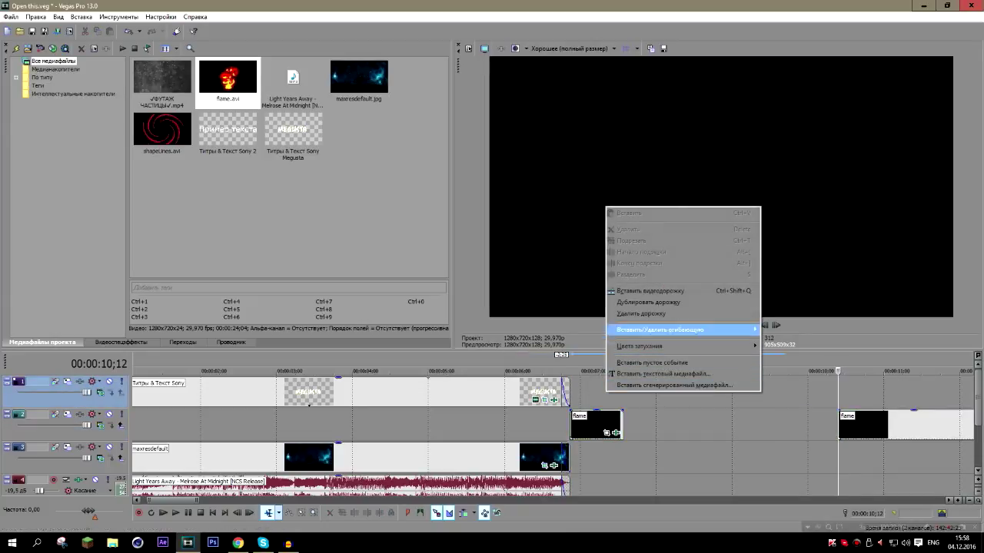
left_click(649, 291)
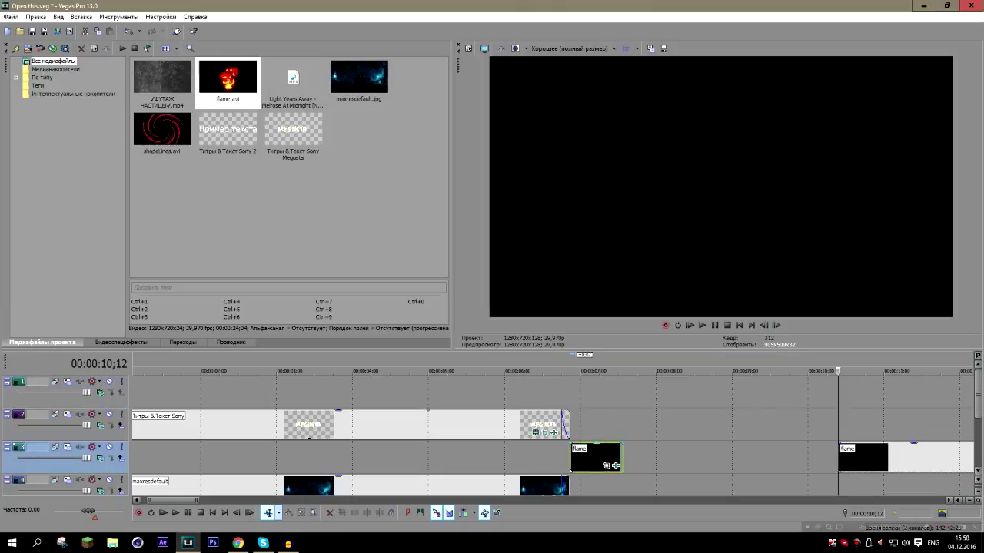
scroll(553, 430, "left", 3)
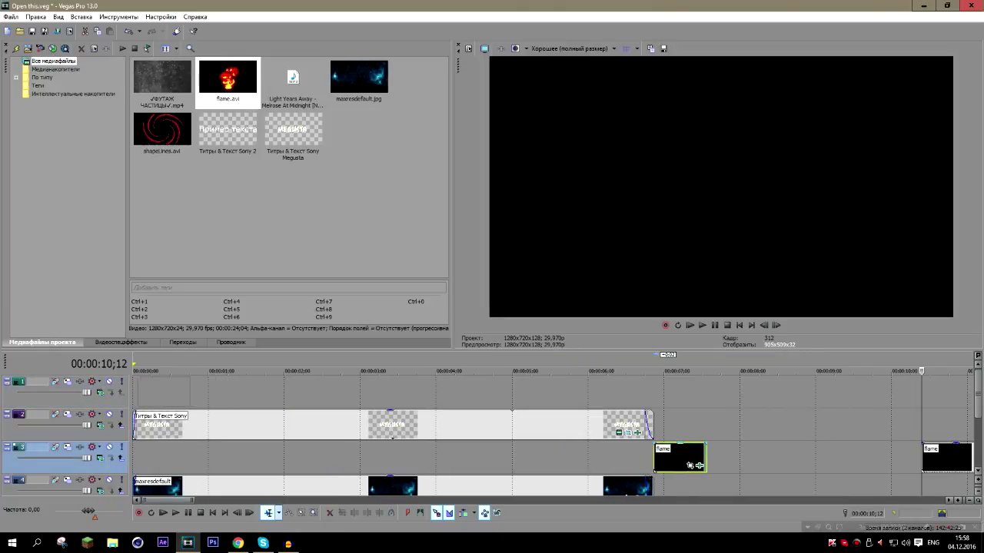
left_click_drag(680, 458, 162, 392)
scroll(162, 392, "up", 5)
key("Right")
key("Right")
key("Right")
key("Right")
key("Right")
key("Right")
key("Right")
key("Right")
key("Right")
key("Right")
key("Right")
key("Right")
key("Right")
key("Right")
key("Right")
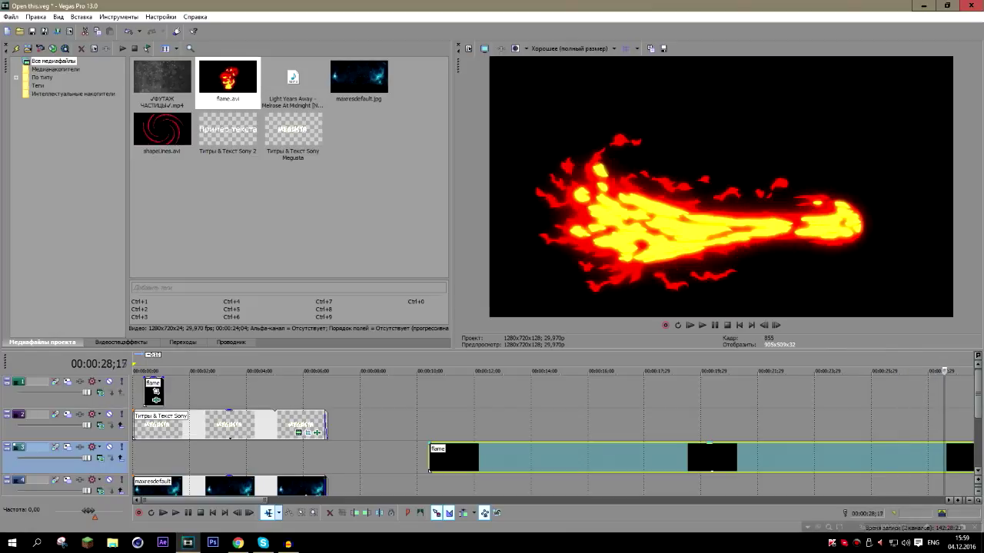
key("Delete")
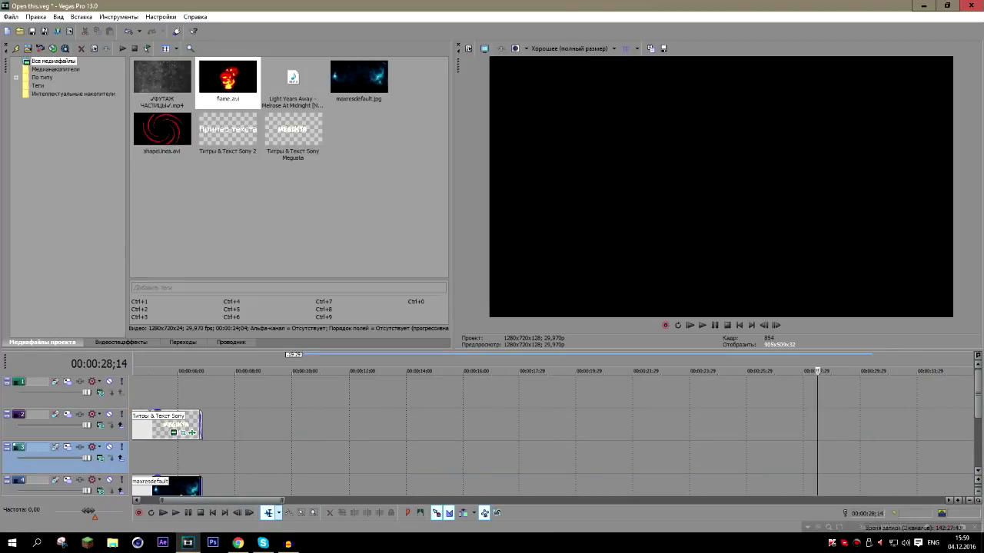
Step: Place shapelines.avi on track 2 and give it the Sony Hue Separator effect
left_click_drag(162, 129, 438, 425)
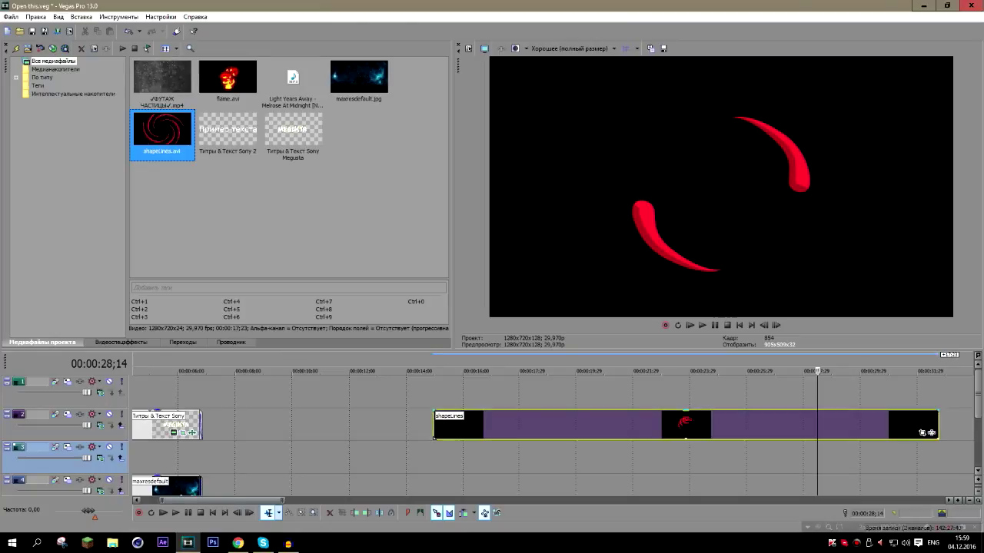
right_click(480, 425)
left_click(522, 307)
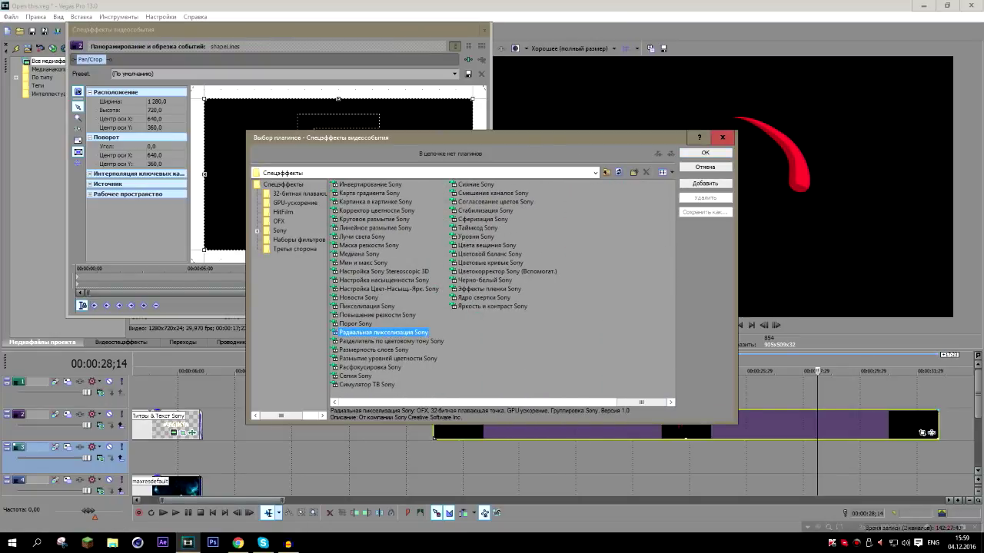
double_click(391, 341)
left_click(705, 152)
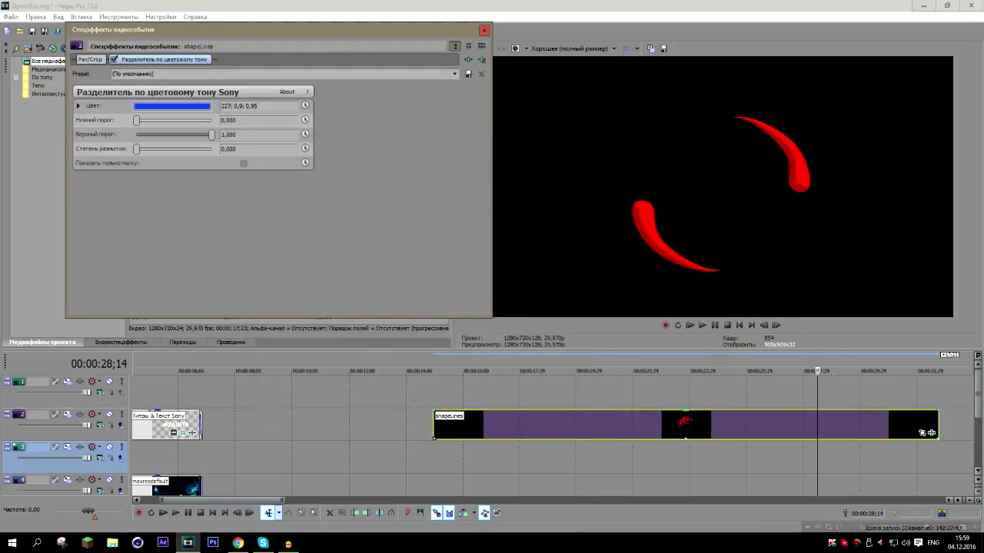
Step: Darken the hue separator's key colour in the HSV picker
left_click(171, 106)
left_click(117, 214)
left_click_drag(116, 214, 114, 218)
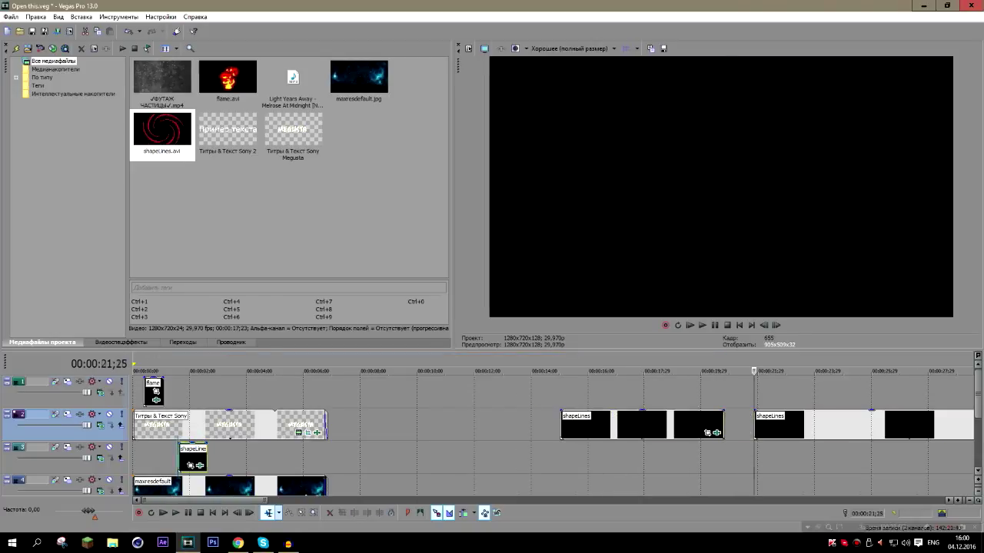
Step: Preview the beats, add another swoosh clip at the next beat, and put ФУТАЖ ЧАСТИЦЫ.mp4 on top
left_click(178, 392)
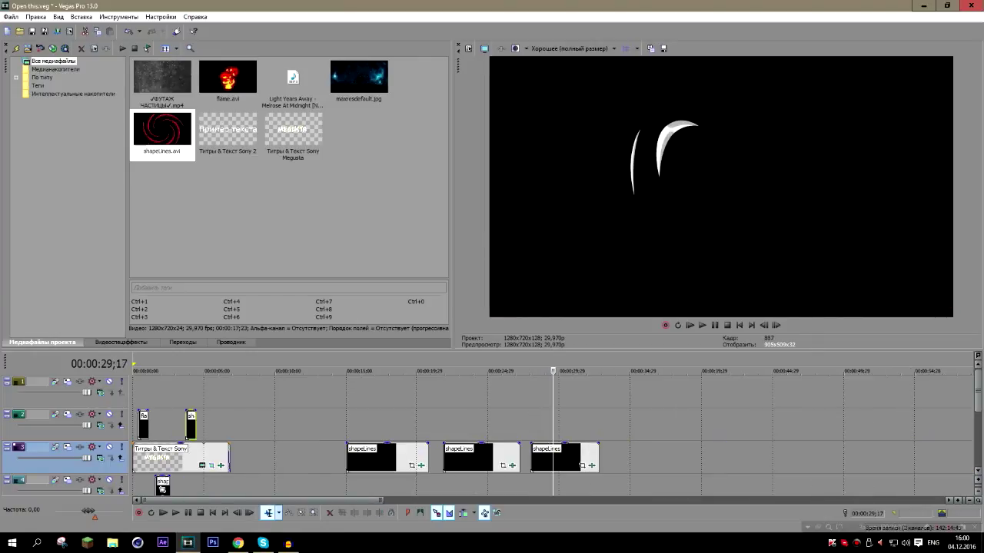
key("Up")
key("Up")
key("Up")
key("Up")
key("Up")
key("Left")
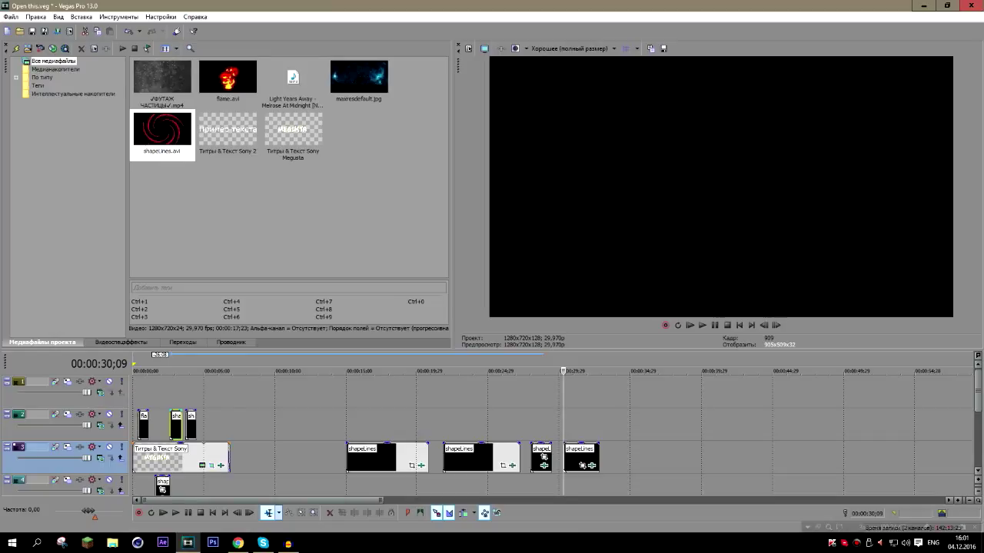
left_click_drag(176, 427, 216, 425)
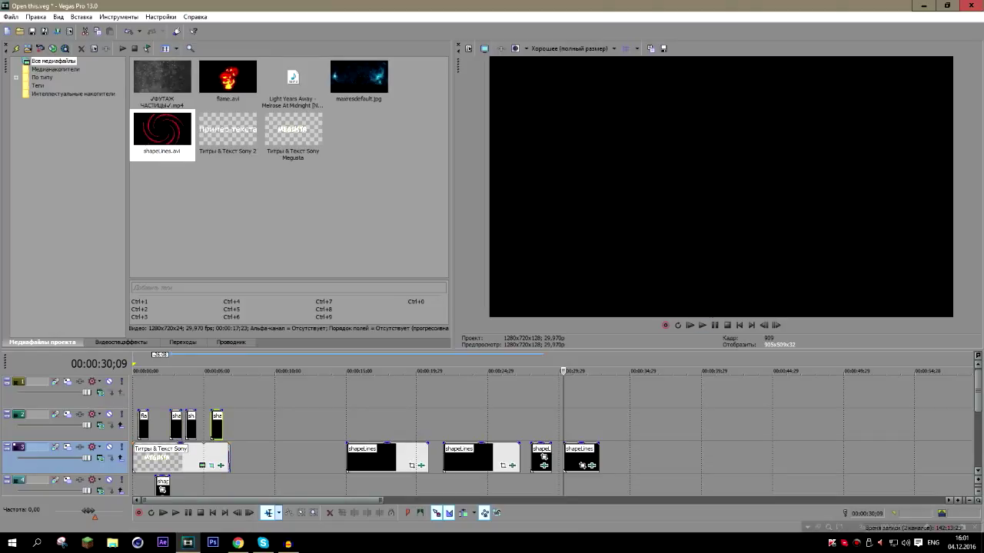
left_click_drag(162, 77, 140, 388)
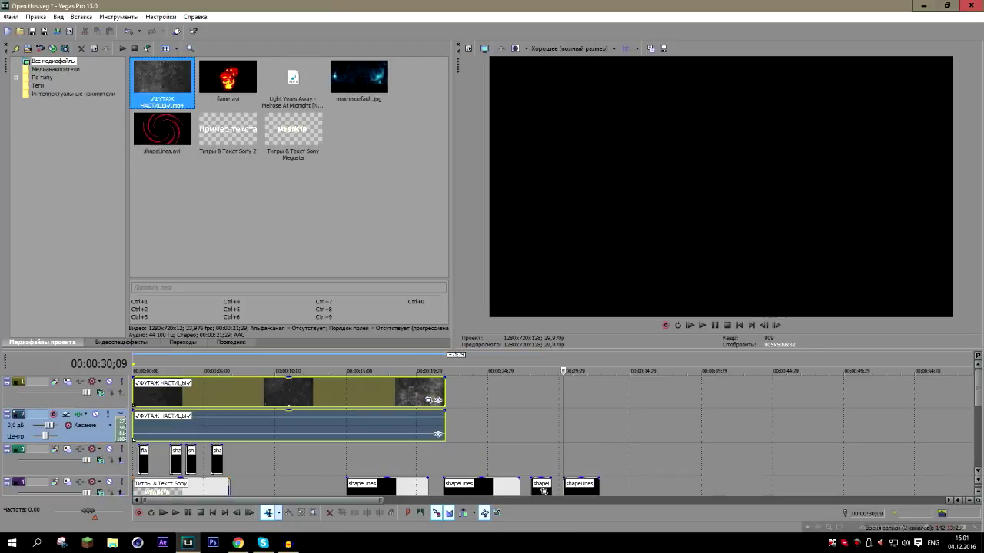
Step: Delete the particle footage's audio track and add the Sony Hue Separator to the particle clip
key("Delete")
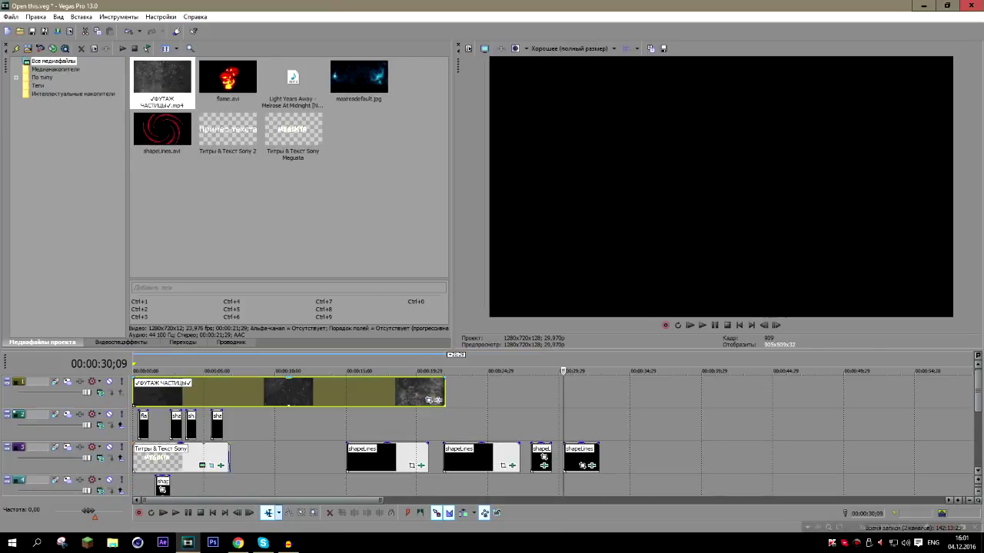
left_click(201, 392)
left_click(432, 398)
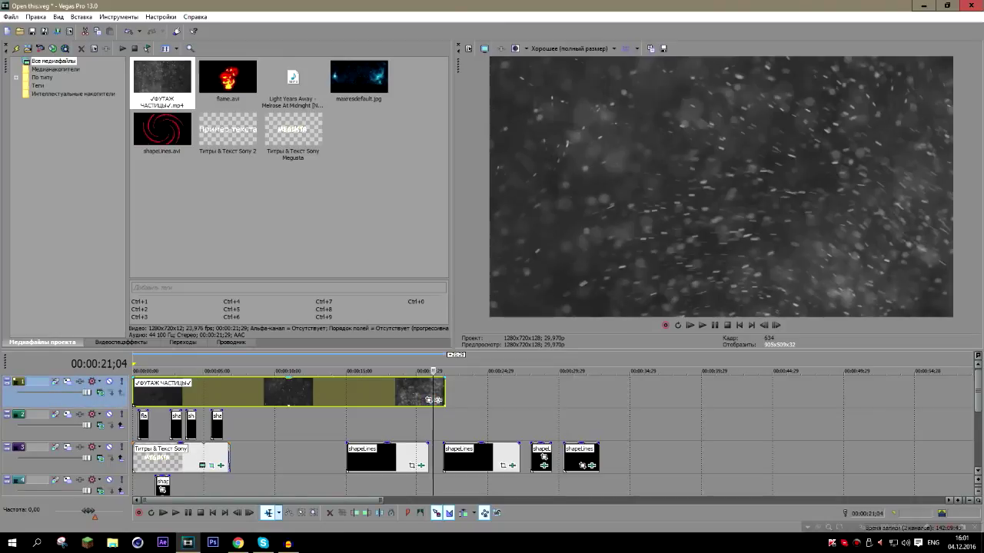
left_click(438, 401)
left_click(385, 342)
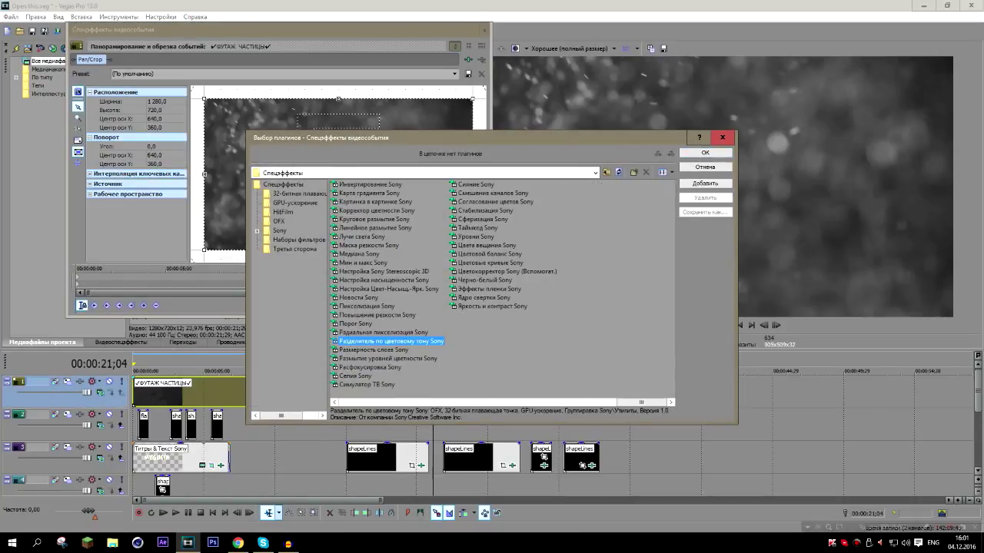
key("Return")
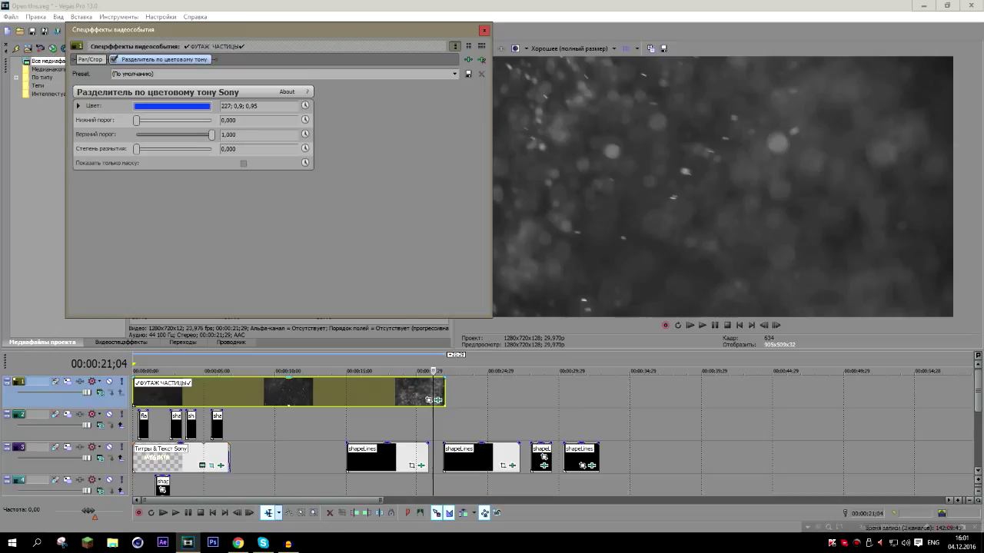
Step: Set the hue separator's key colour to pure black (0,0,0) and close the FX window
left_click(171, 106)
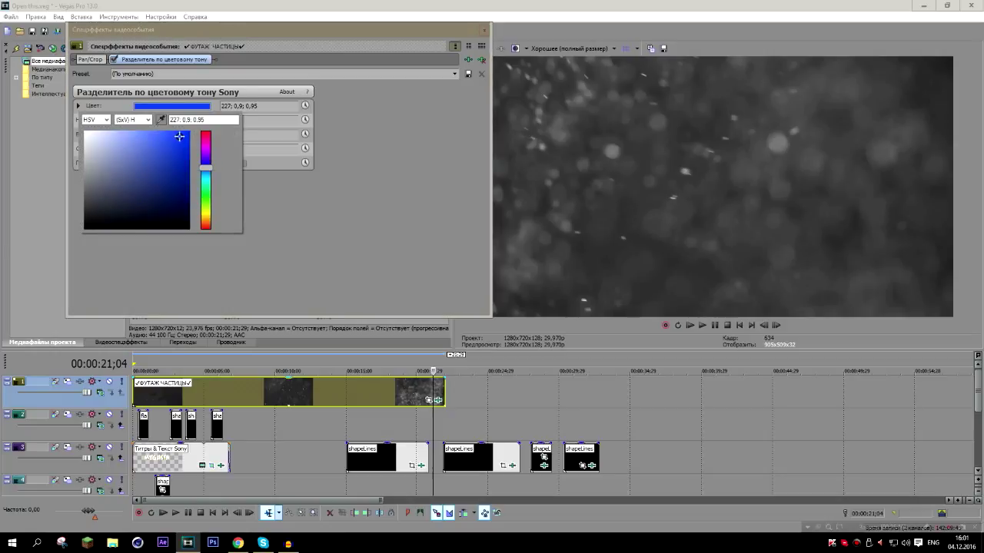
left_click(85, 214)
left_click_drag(85, 214, 85, 229)
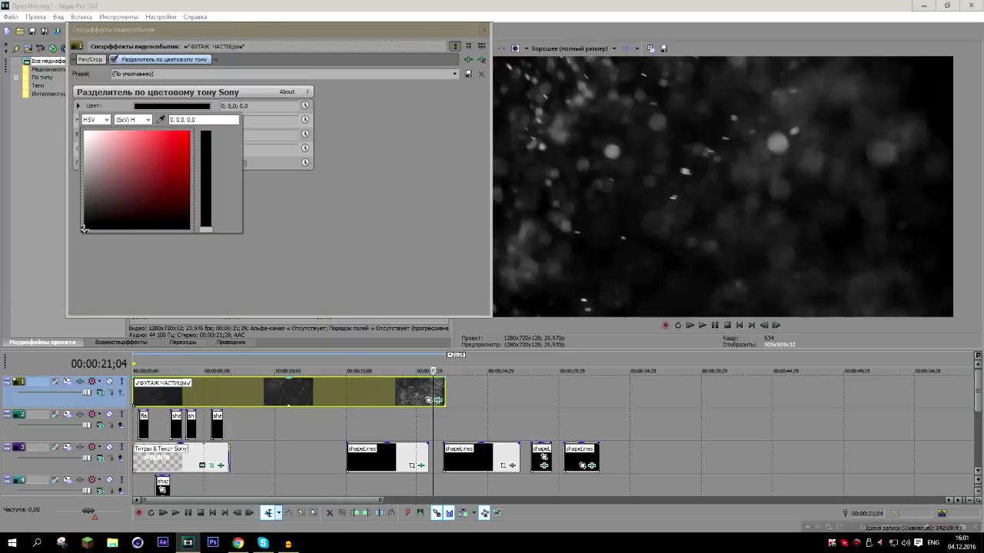
key("Return")
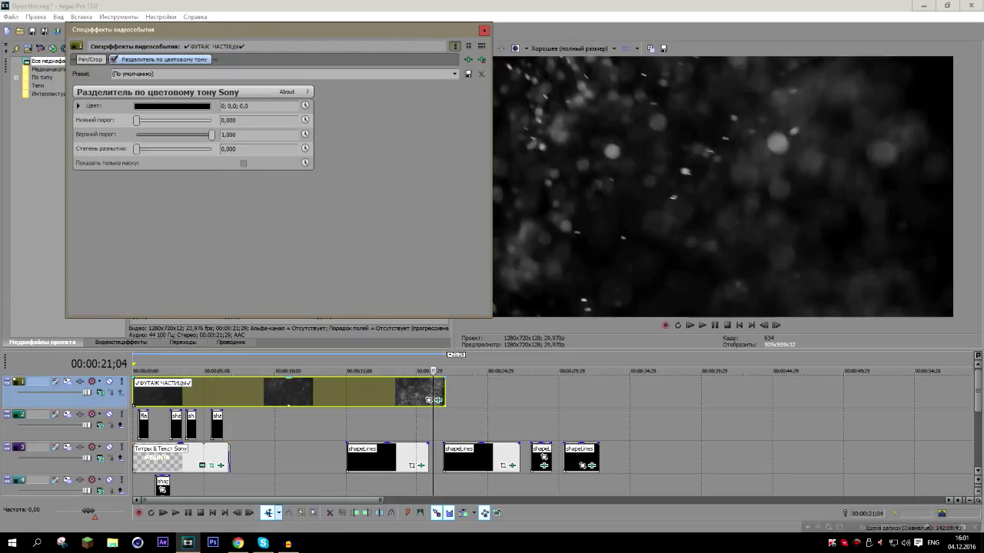
left_click(483, 31)
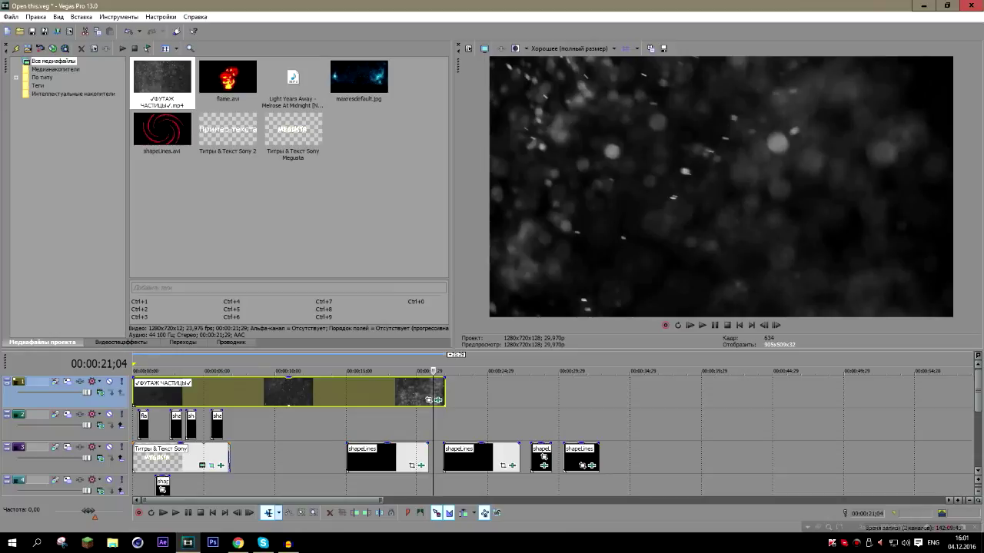
scroll(979, 415, "down", 2)
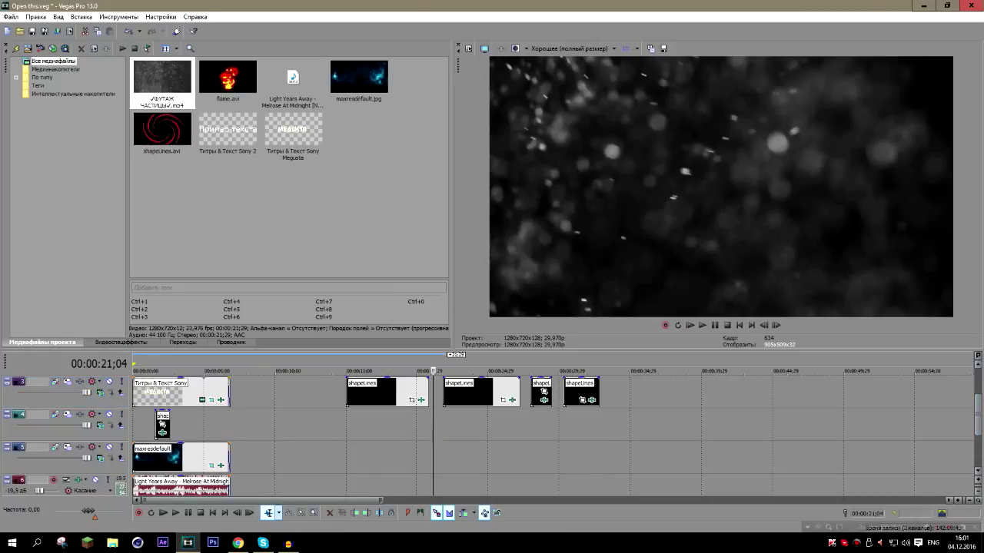
Step: Split the particle footage at 00:00:06;26 and delete the part after the cut
left_click(230, 425)
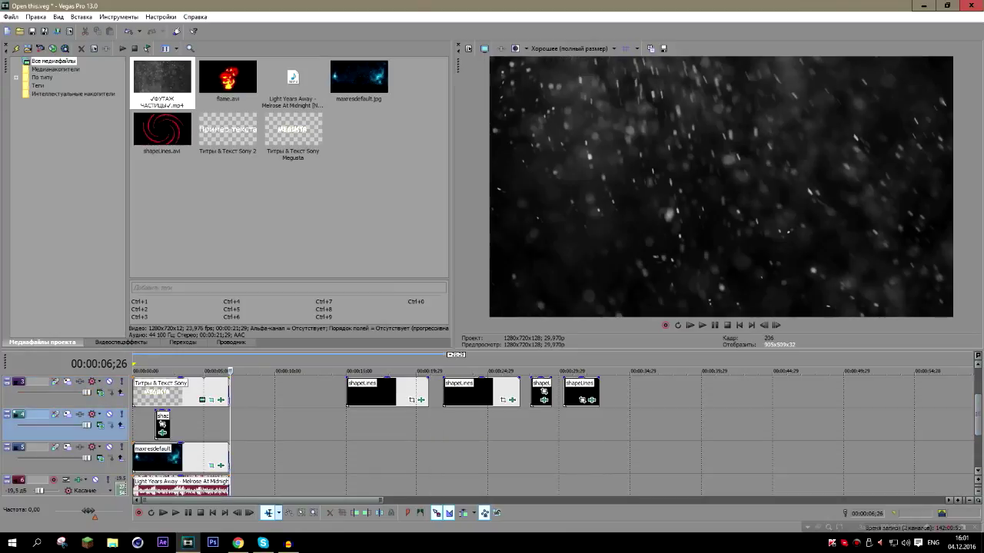
scroll(553, 431, "up", 2)
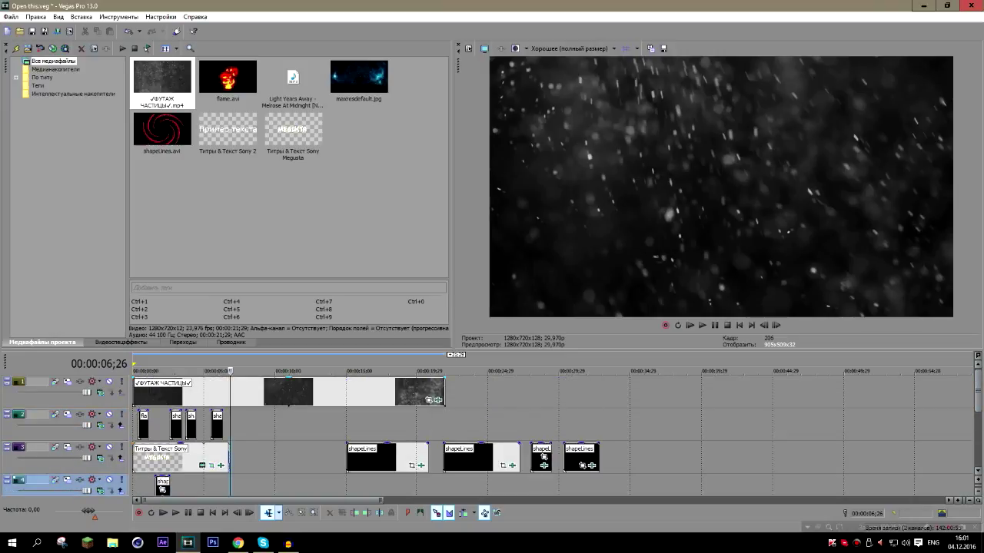
left_click(46, 392)
key("s")
left_click(313, 391)
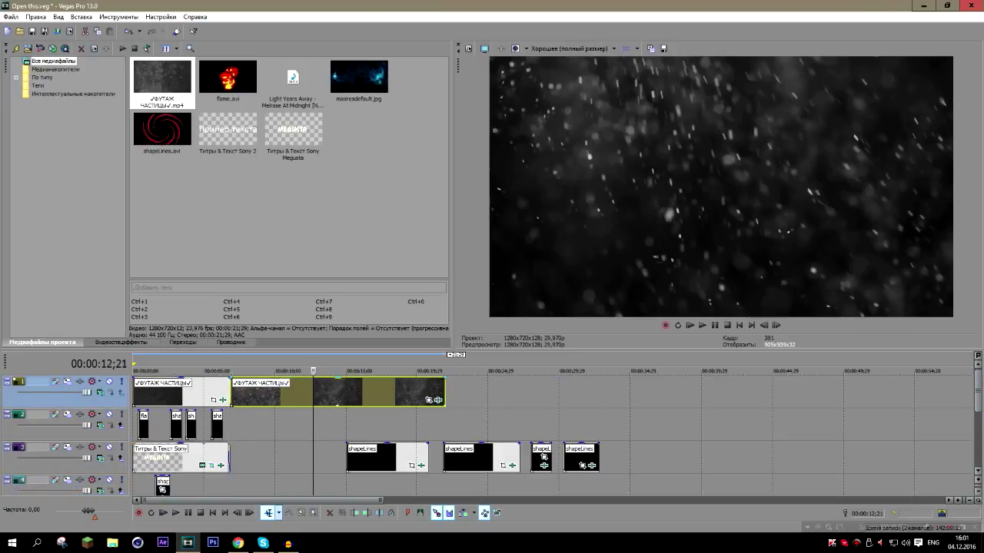
key("Delete")
Step: Delete the four late shapelines clips on track 3 and return the playhead to the MEGUSTA frame
left_click(389, 459)
key("Delete")
left_click(477, 459)
key("Delete")
left_click(540, 458)
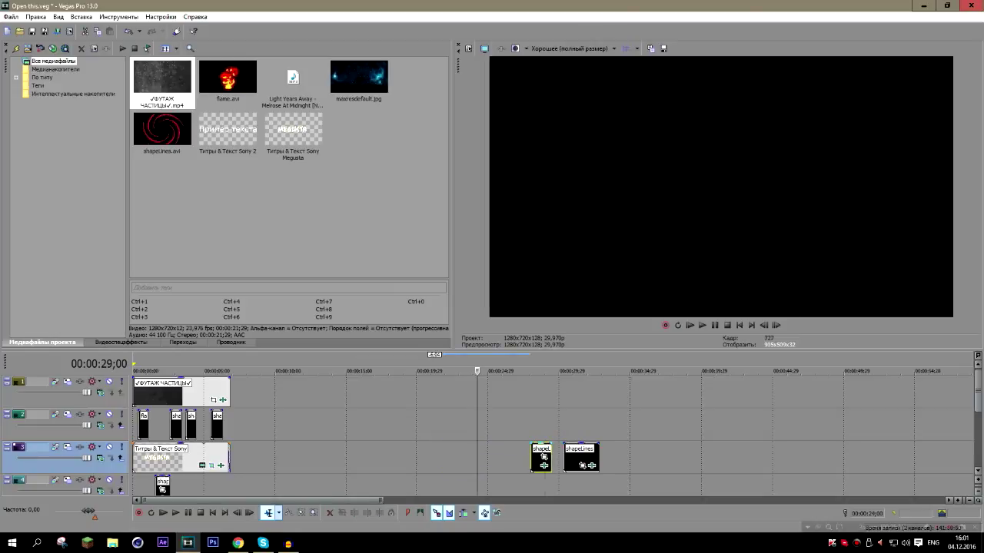
key("Delete")
left_click(582, 459)
key("Delete")
left_click(230, 371)
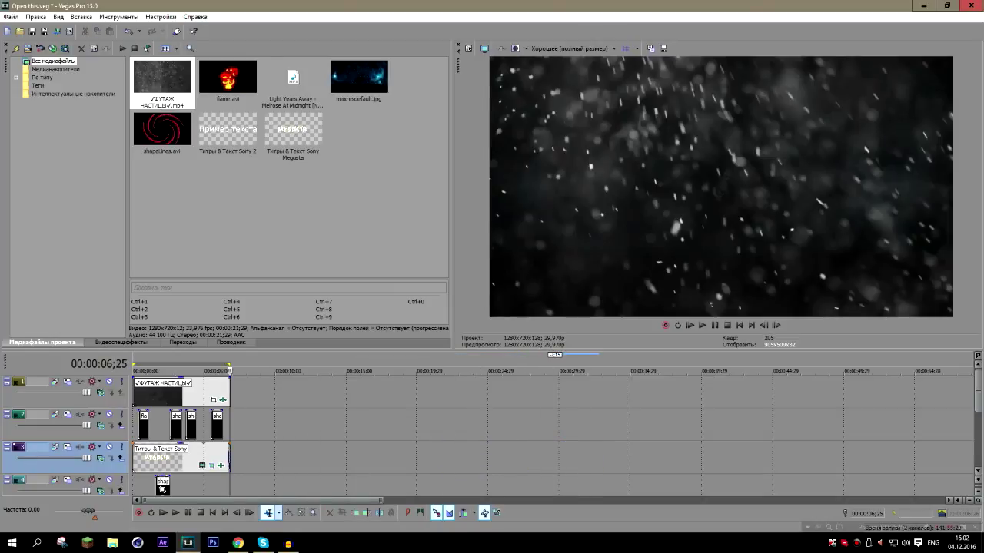
left_click(190, 371)
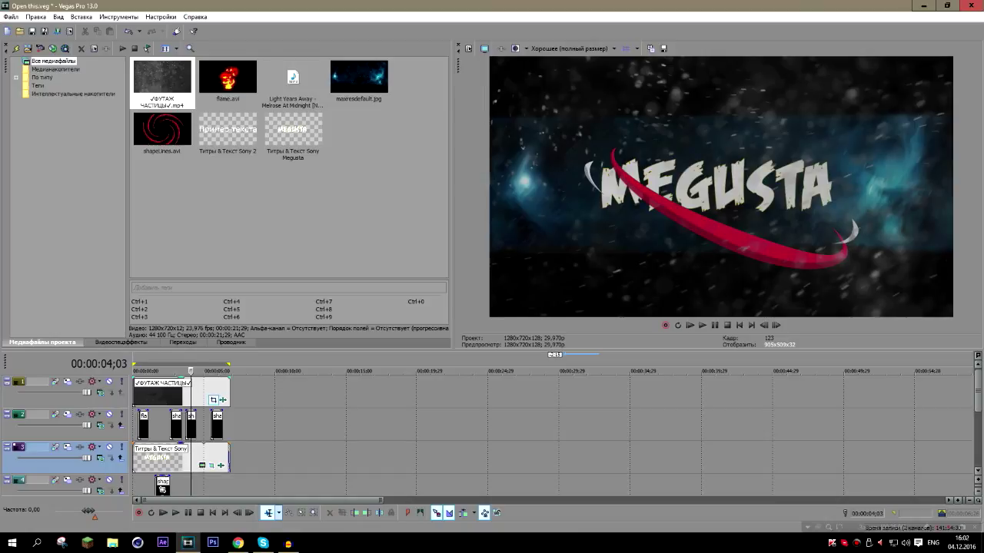
Step: Crop the particle footage to 1280 × 383.3 for letterbox bars and move it to track 5
left_click(214, 400)
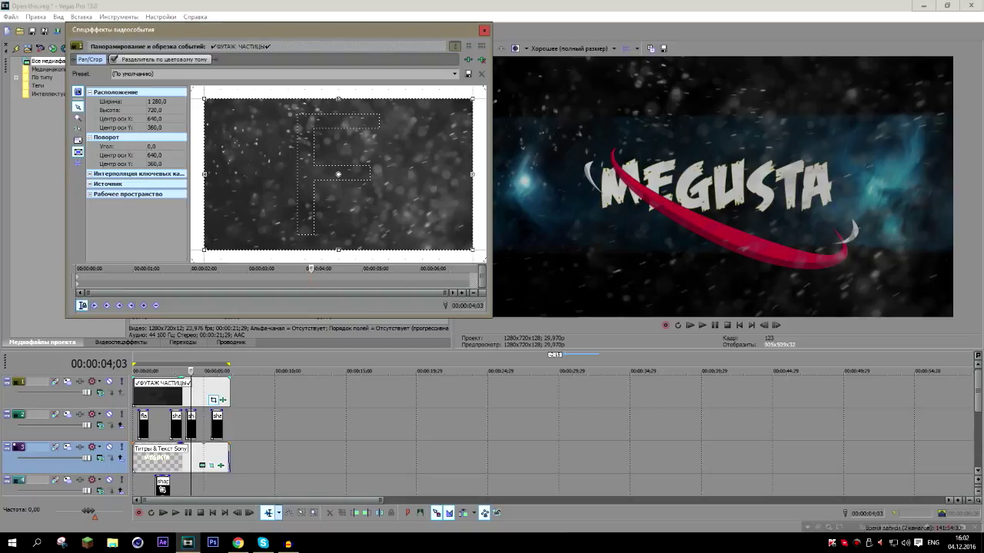
left_click_drag(338, 99, 338, 133)
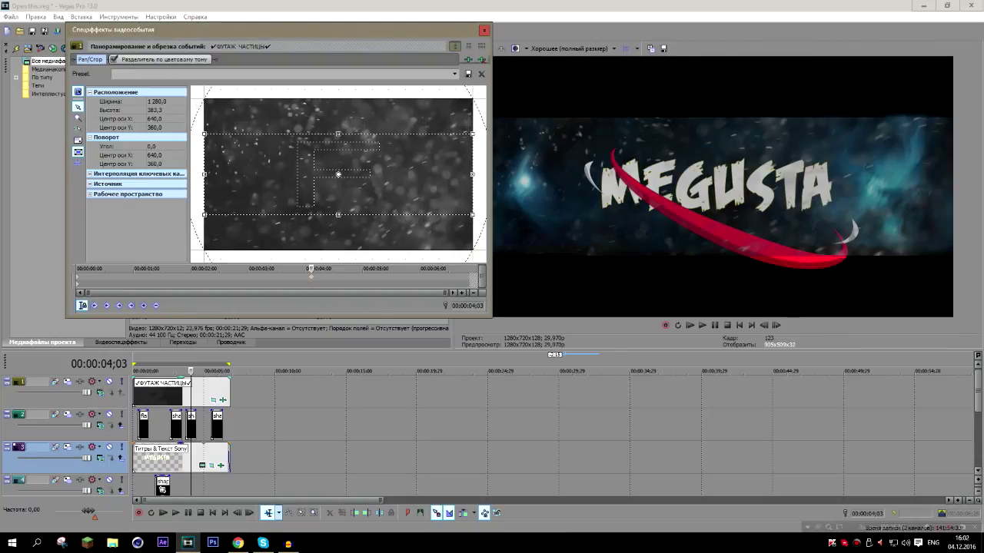
key("Escape")
left_click_drag(222, 400, 221, 465)
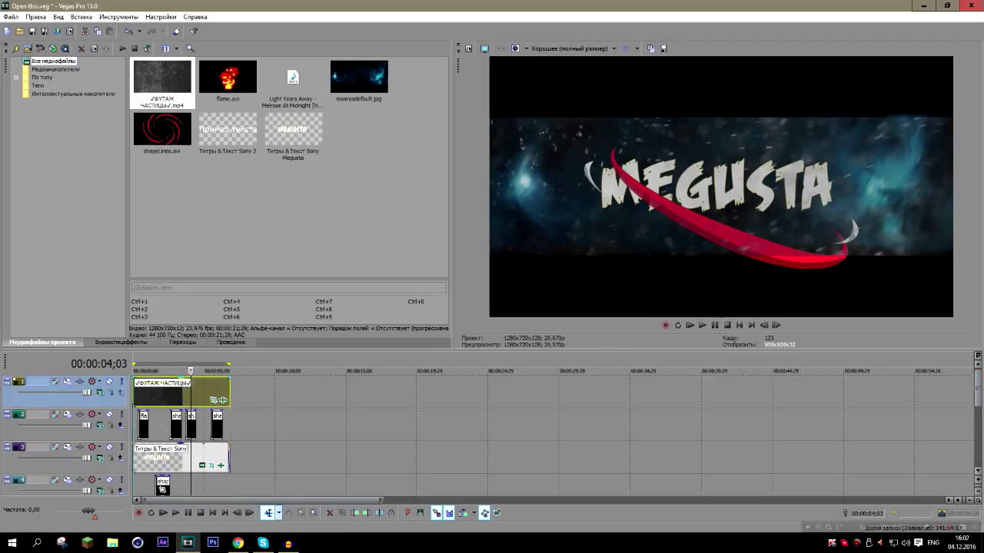